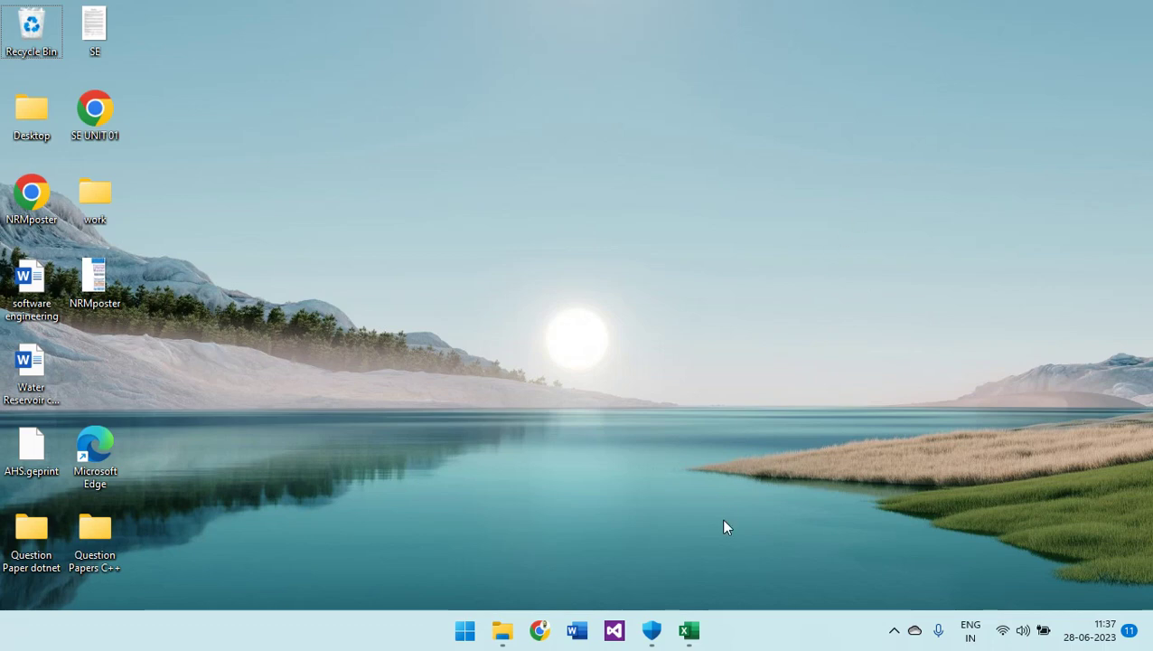
- Restore the Book1 Excel window from the taskbar and zoom into the sheet
left_click(691, 631)
left_click(428, 300)
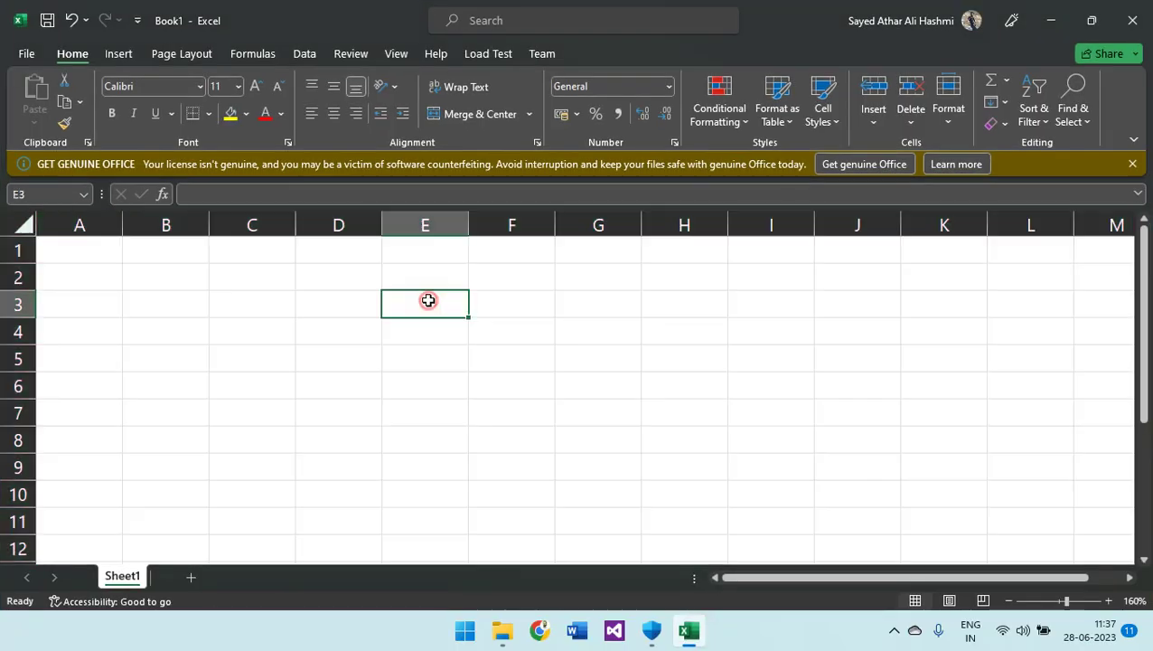
scroll(307, 272, "up", 3, "ctrl")
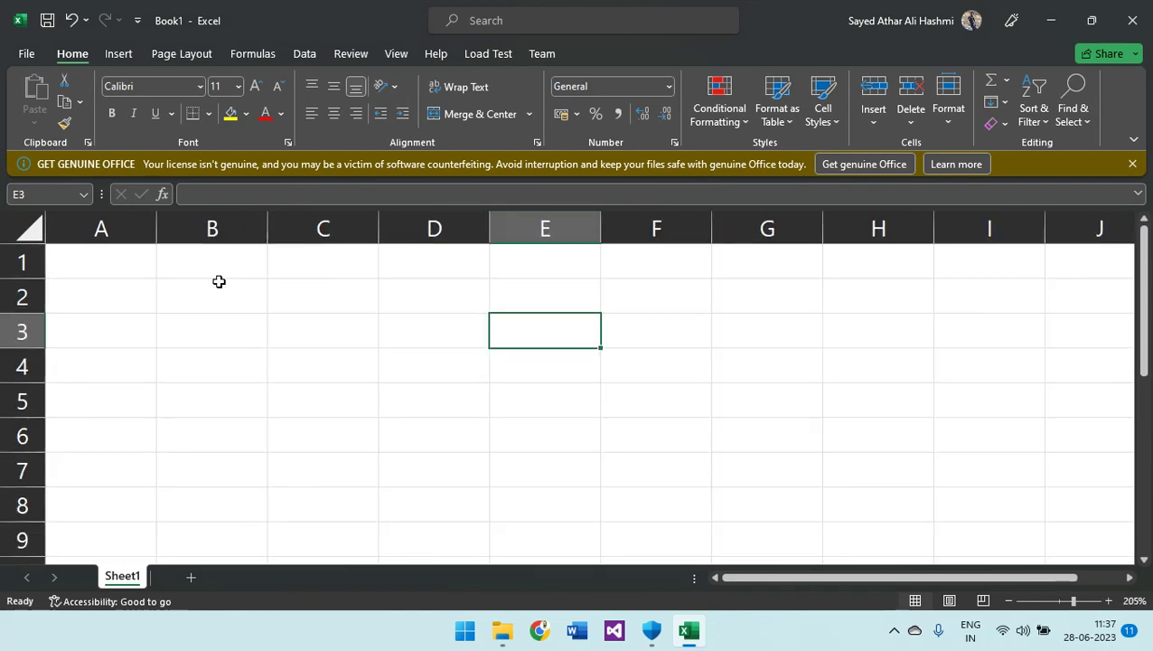
- Start a trial formula in A1, then cancel it with Esc so Sheet1 stays empty
left_click(136, 262)
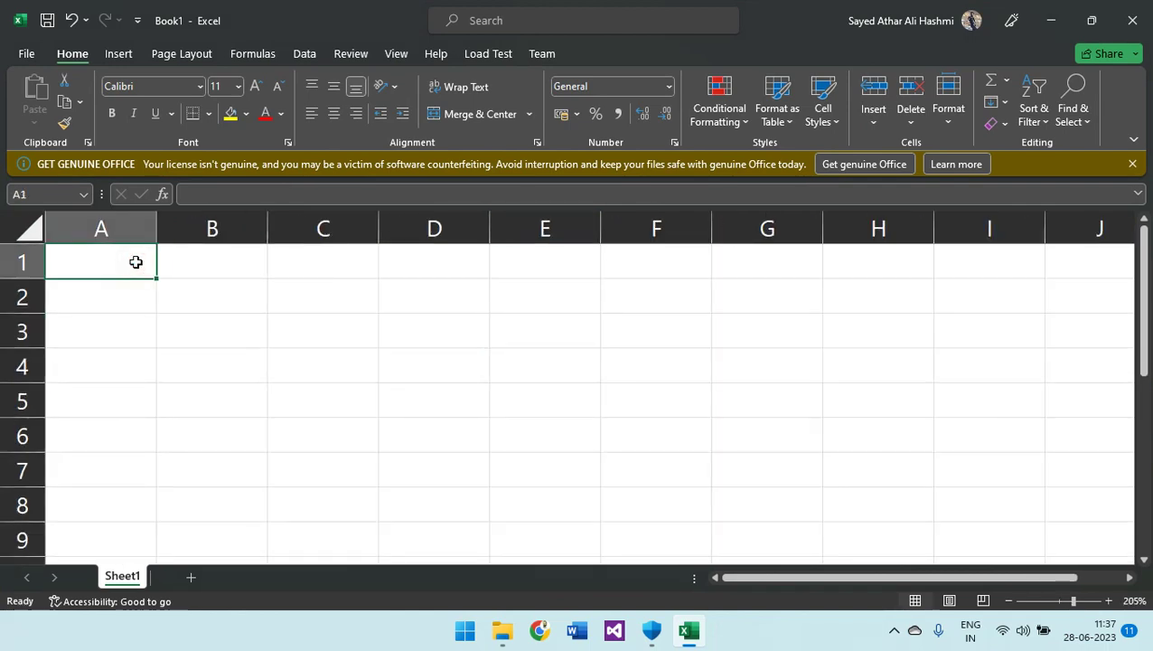
type("=")
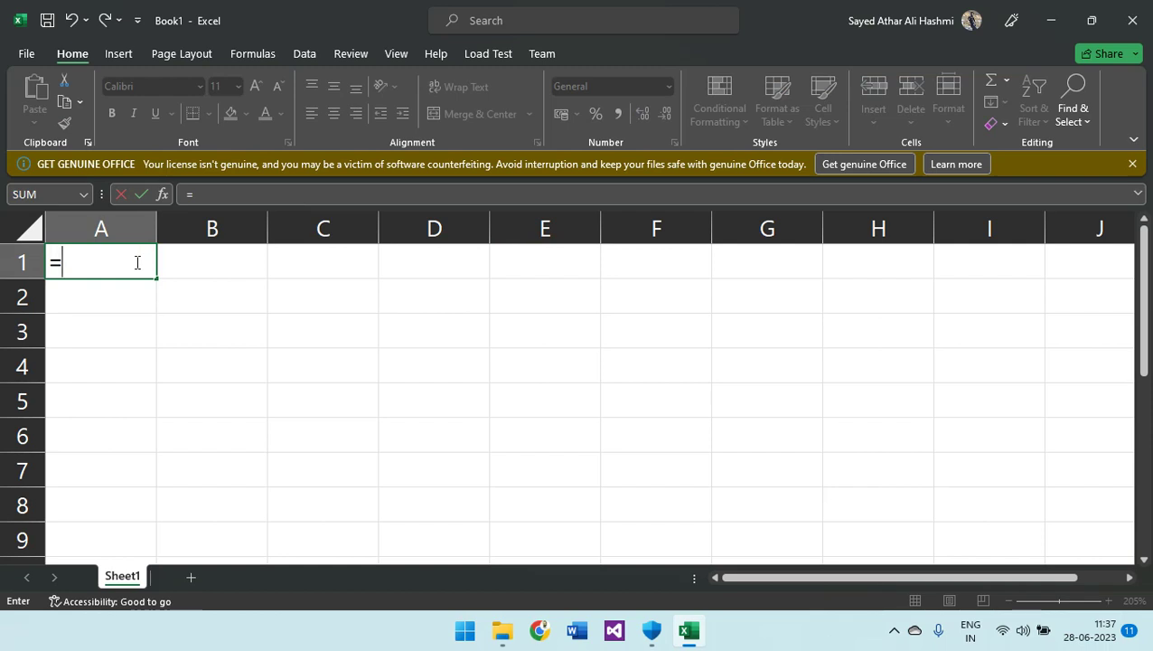
type("A")
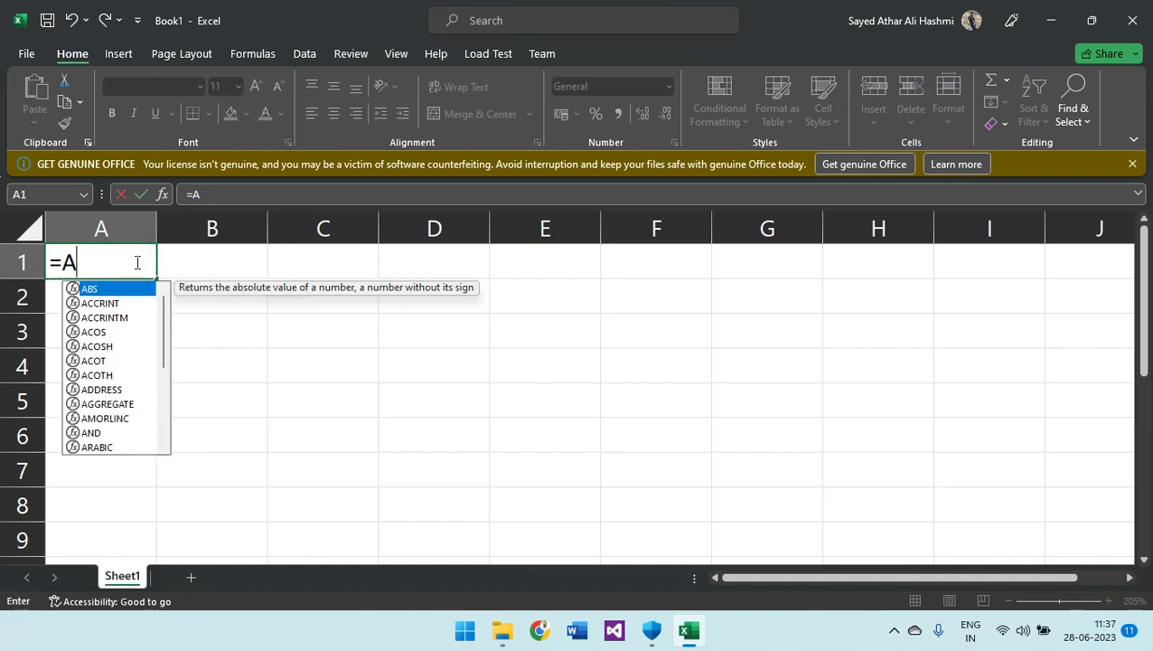
key("BackSpace")
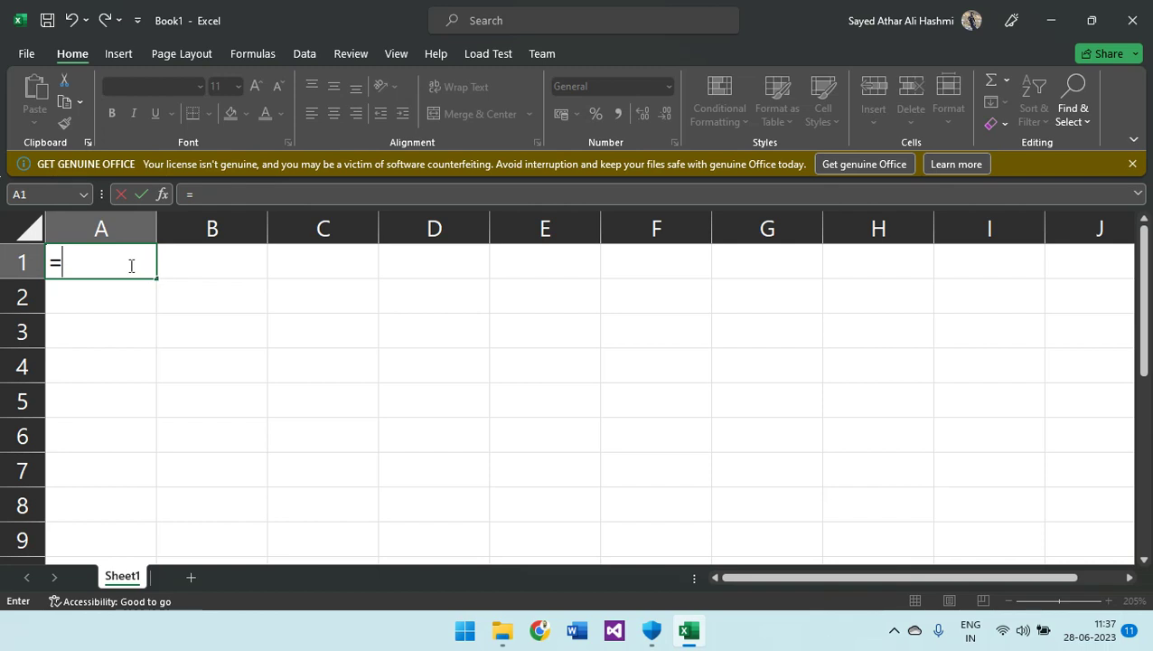
left_click(131, 264)
left_click(203, 295)
key("Escape")
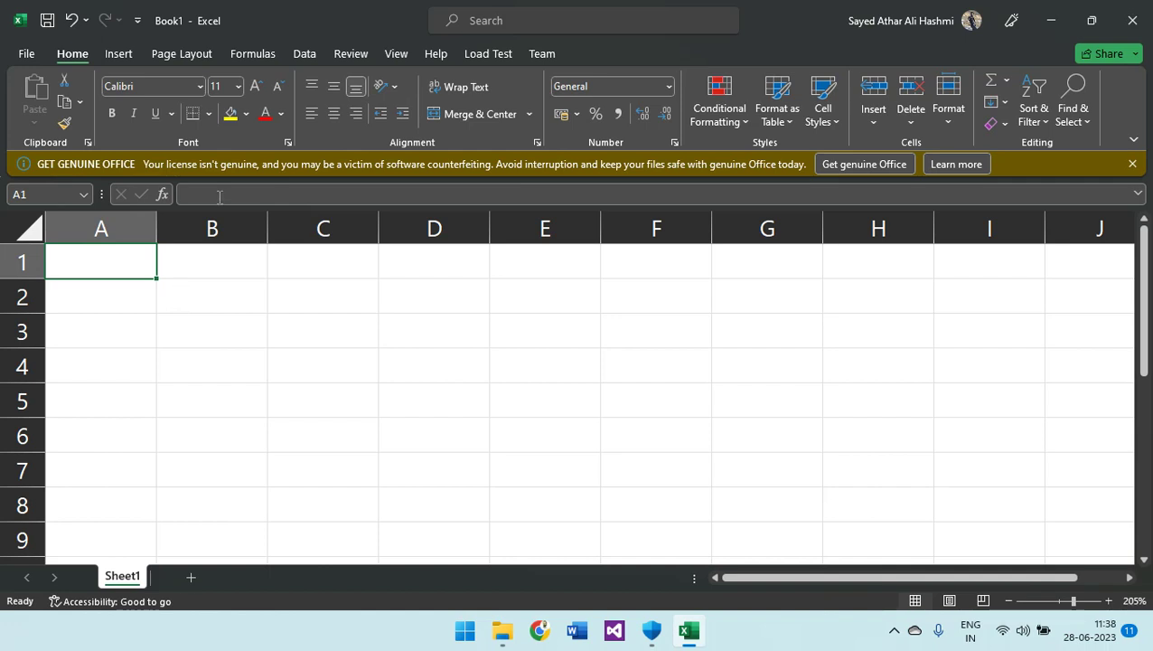
left_click(132, 305)
left_click(140, 354)
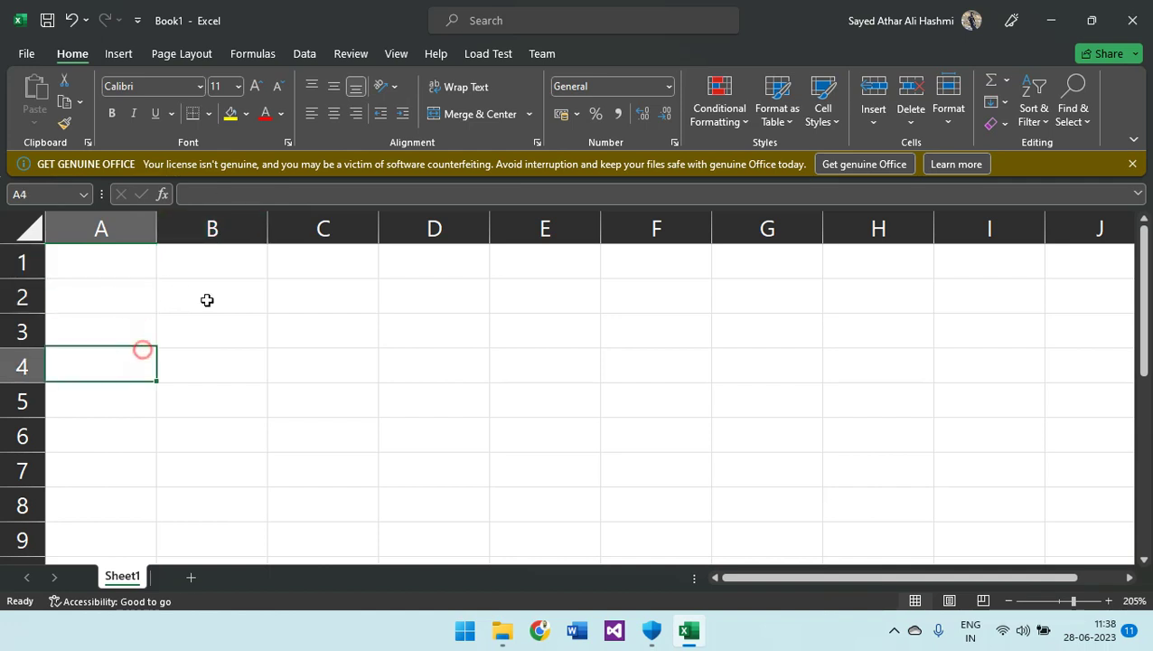
left_click(260, 192)
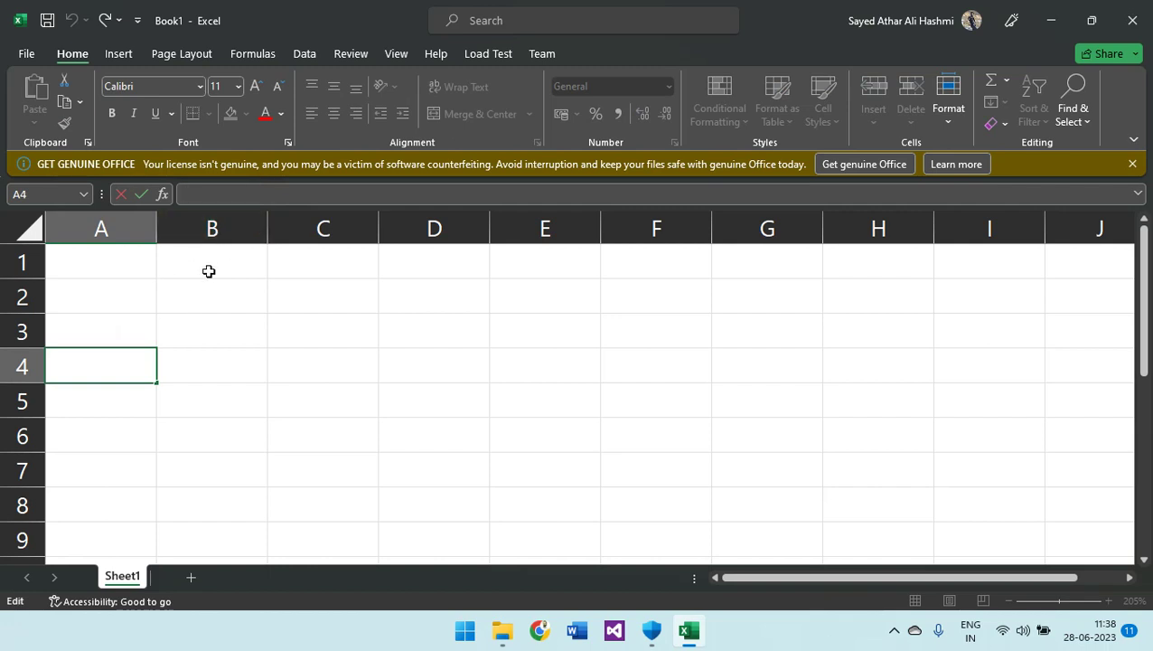
- Enter the value 2 in cells B1 and C1
left_click(209, 271)
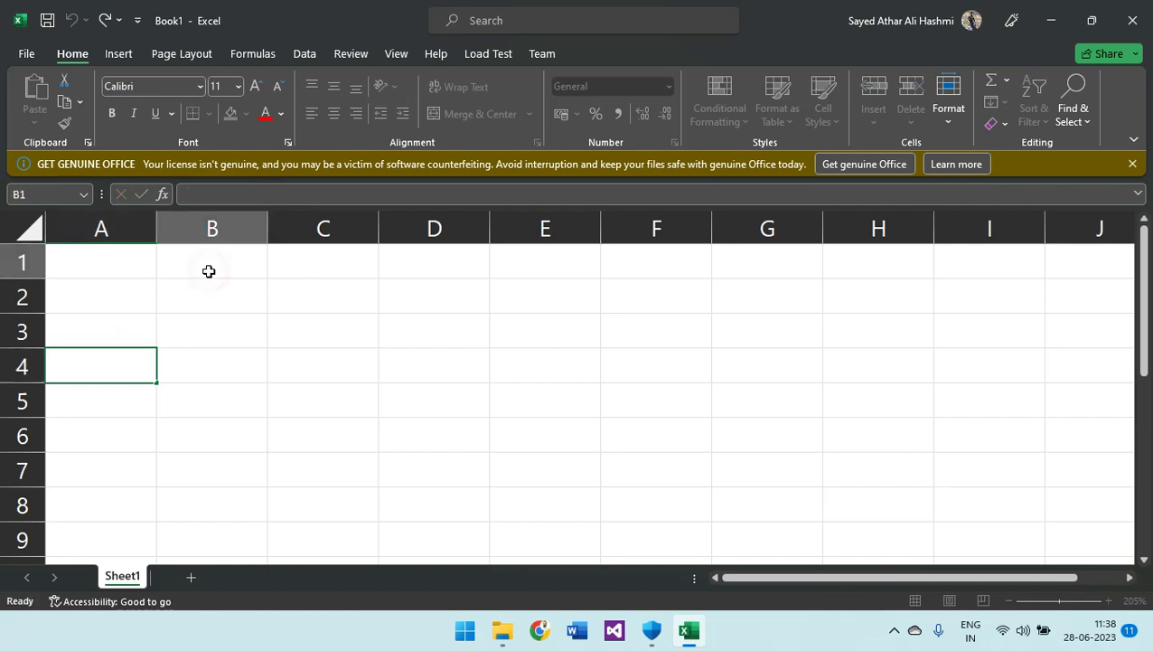
type("2")
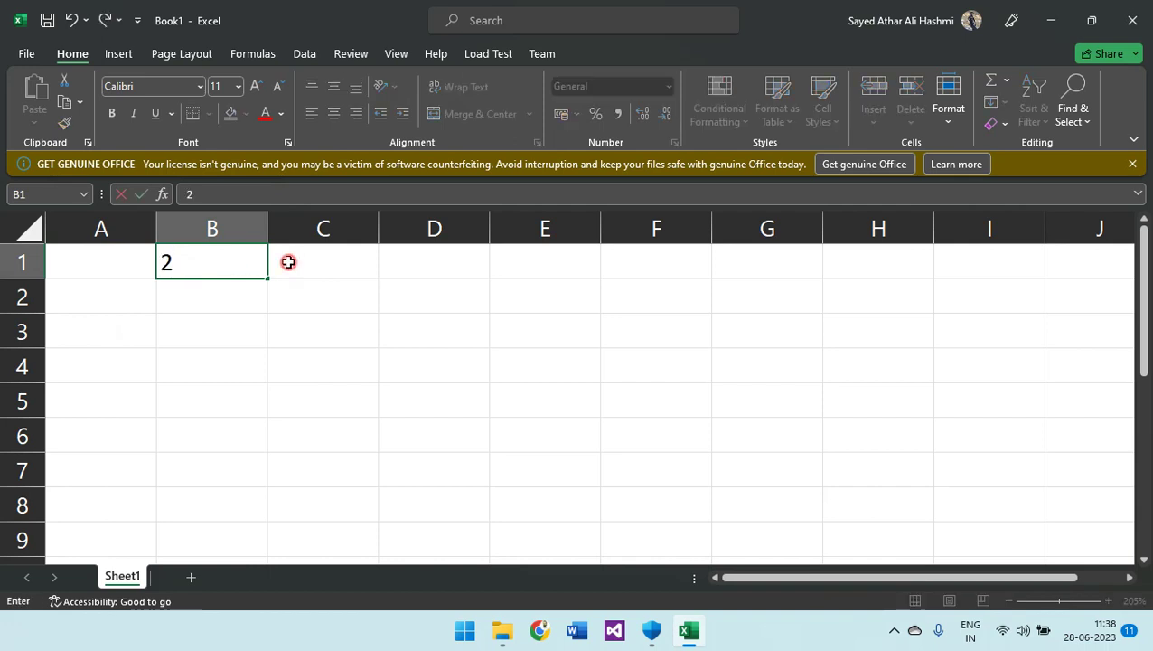
left_click(288, 262)
type("2")
left_click(397, 262)
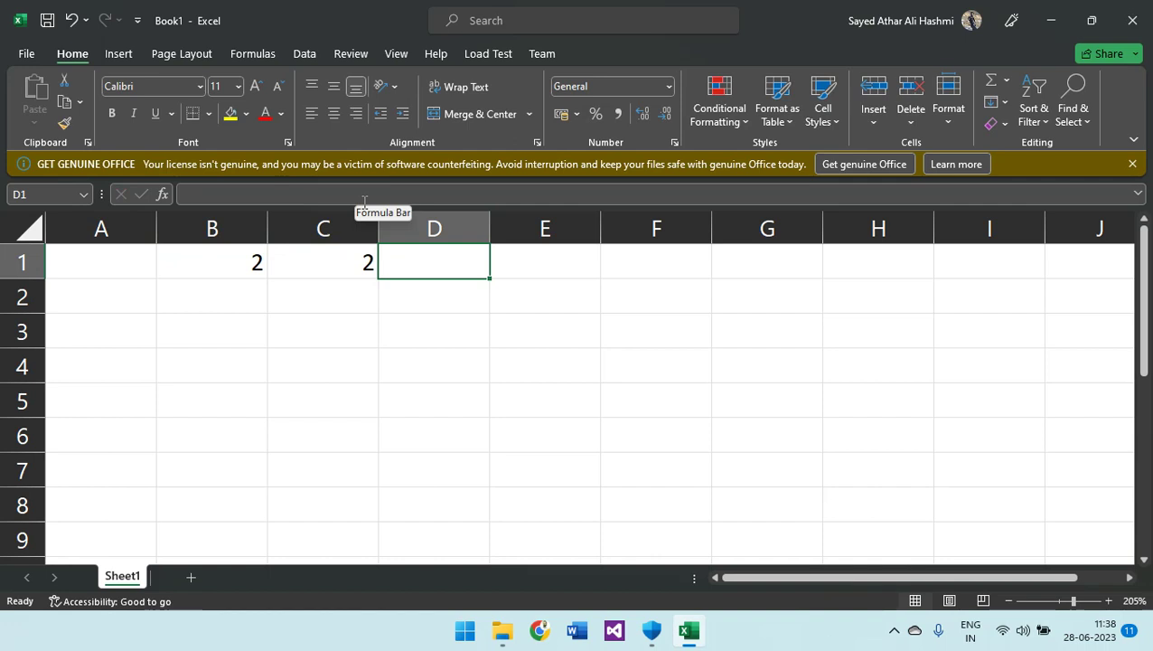
left_click(435, 257)
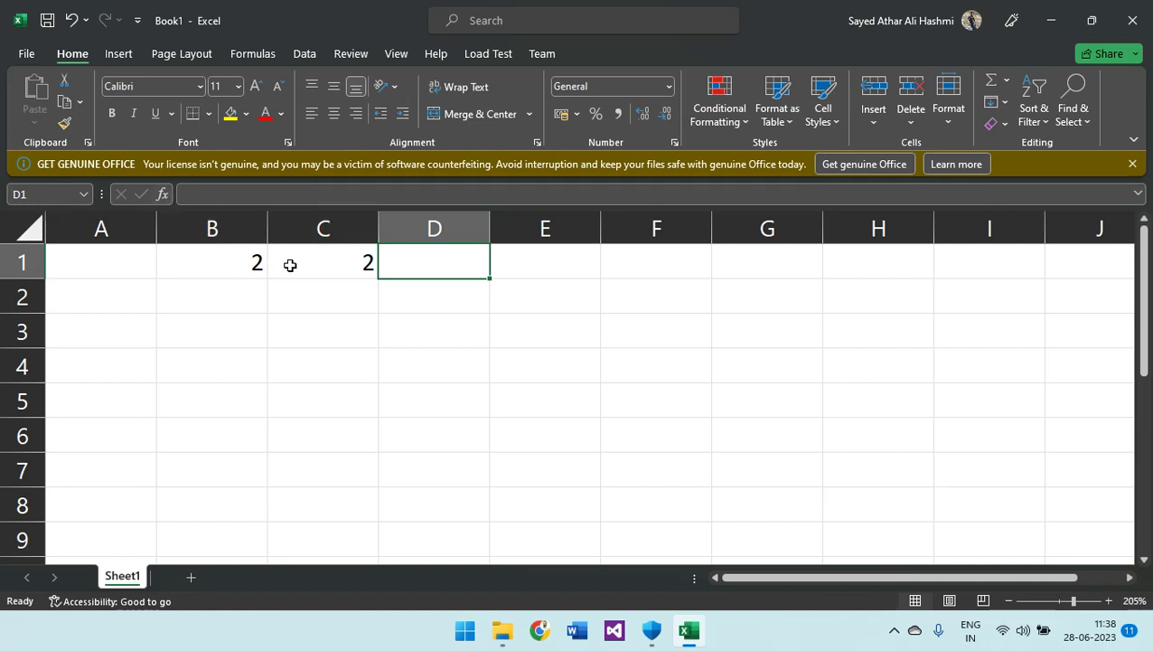
left_click(323, 194)
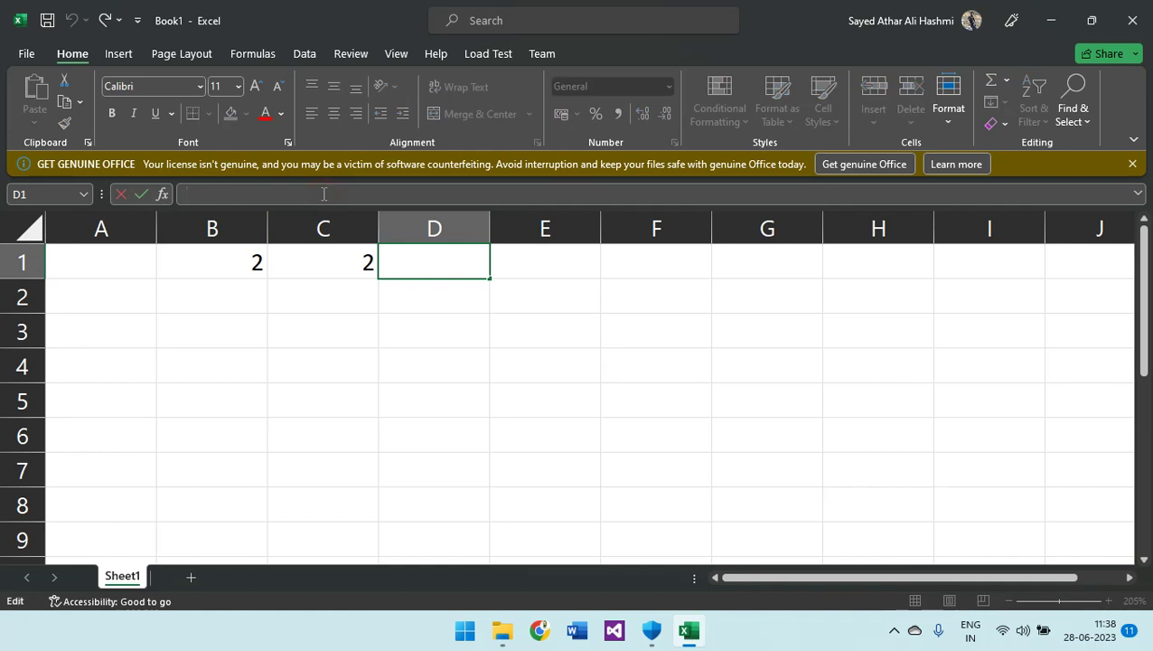
- Enter the formula =B1+C1 in D1 so it displays 4
type("=")
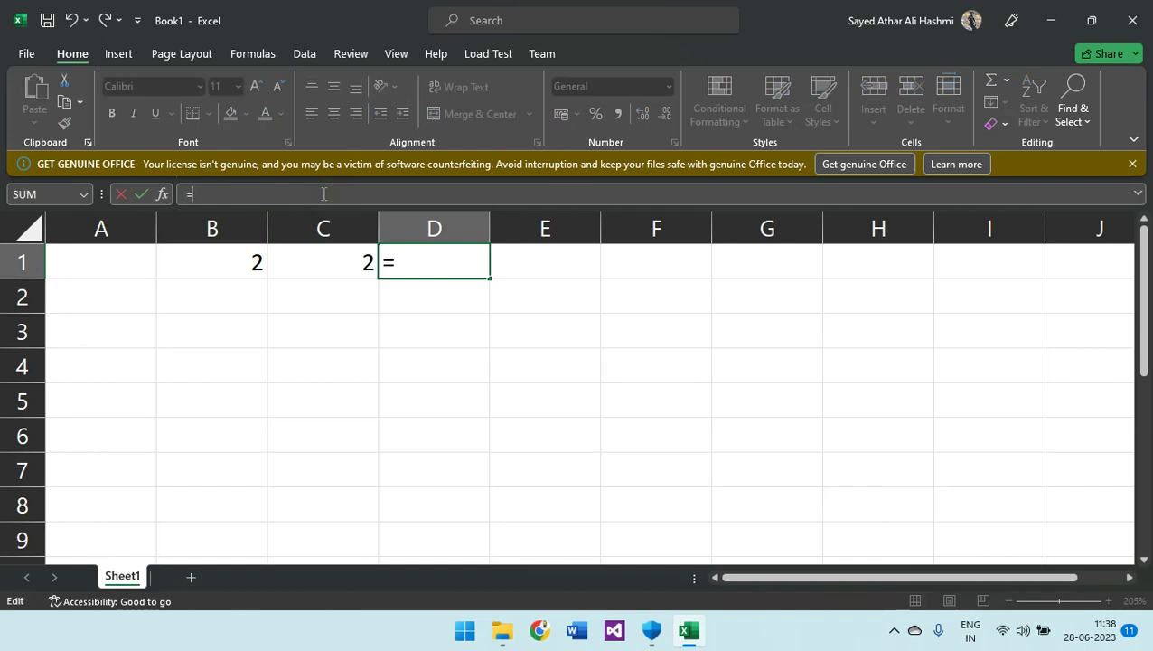
type("b")
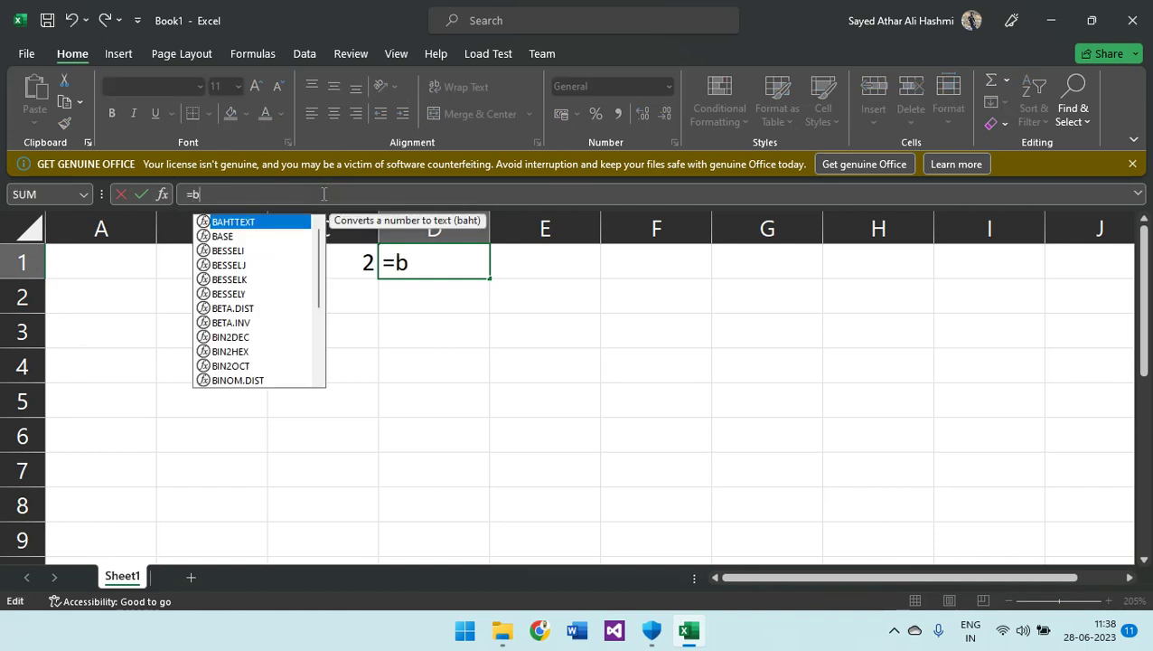
type("2")
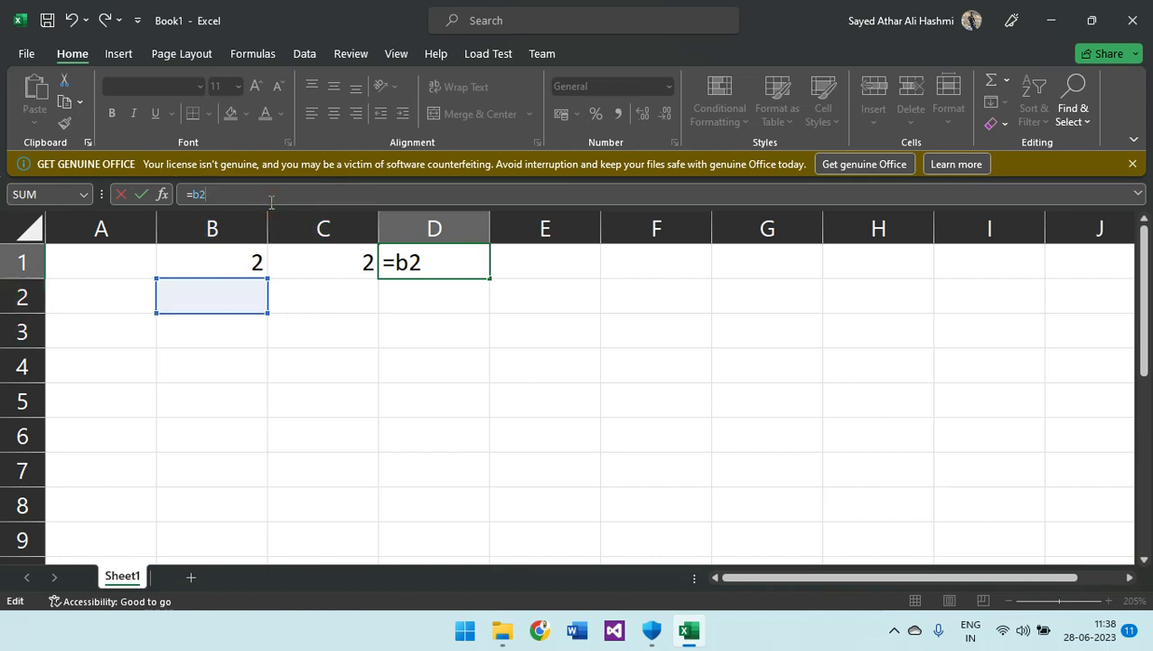
key("BackSpace")
type("1")
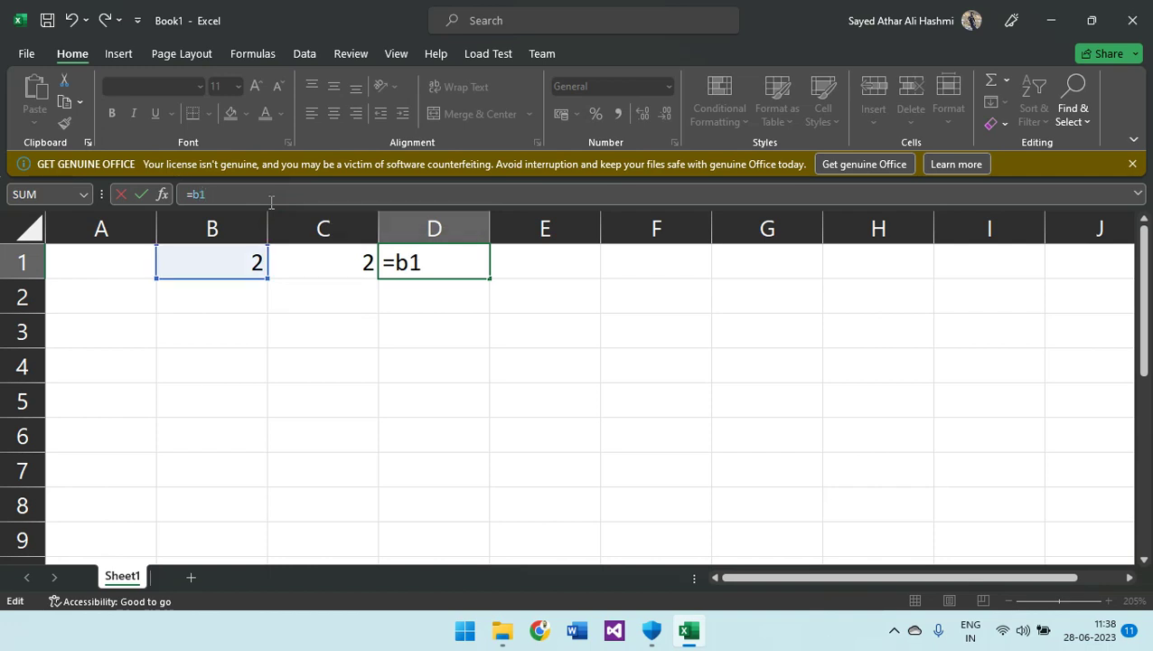
type("+")
type("c1")
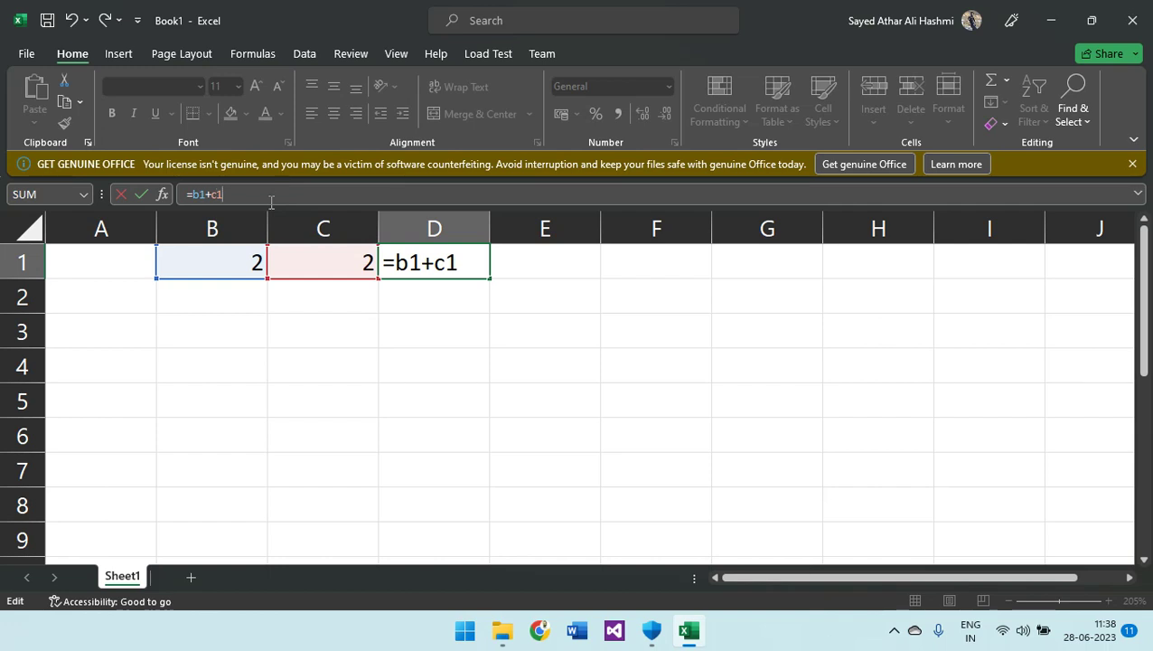
key("Return")
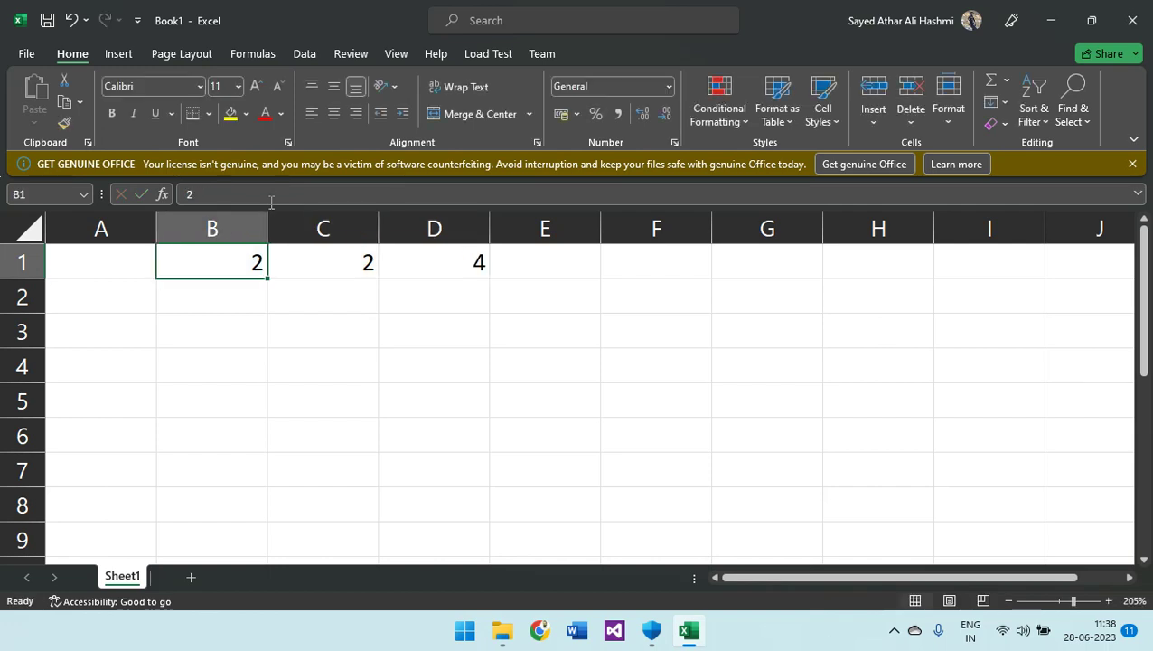
key("Right")
key("Right")
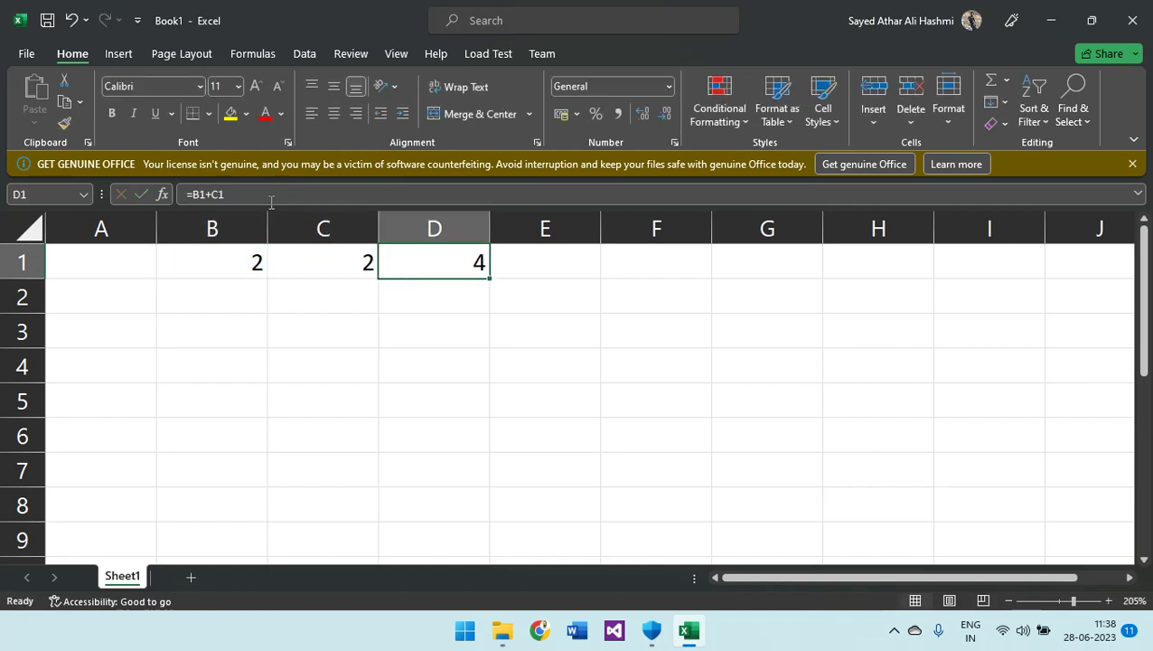
left_click(235, 196)
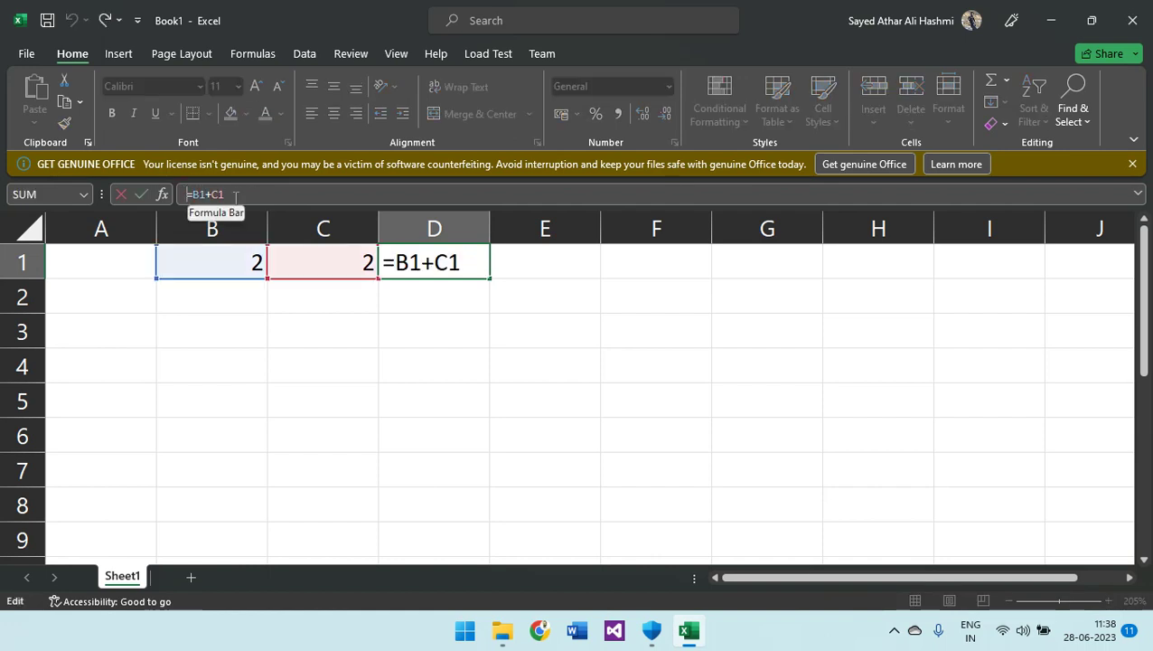
key("Delete")
key("Return")
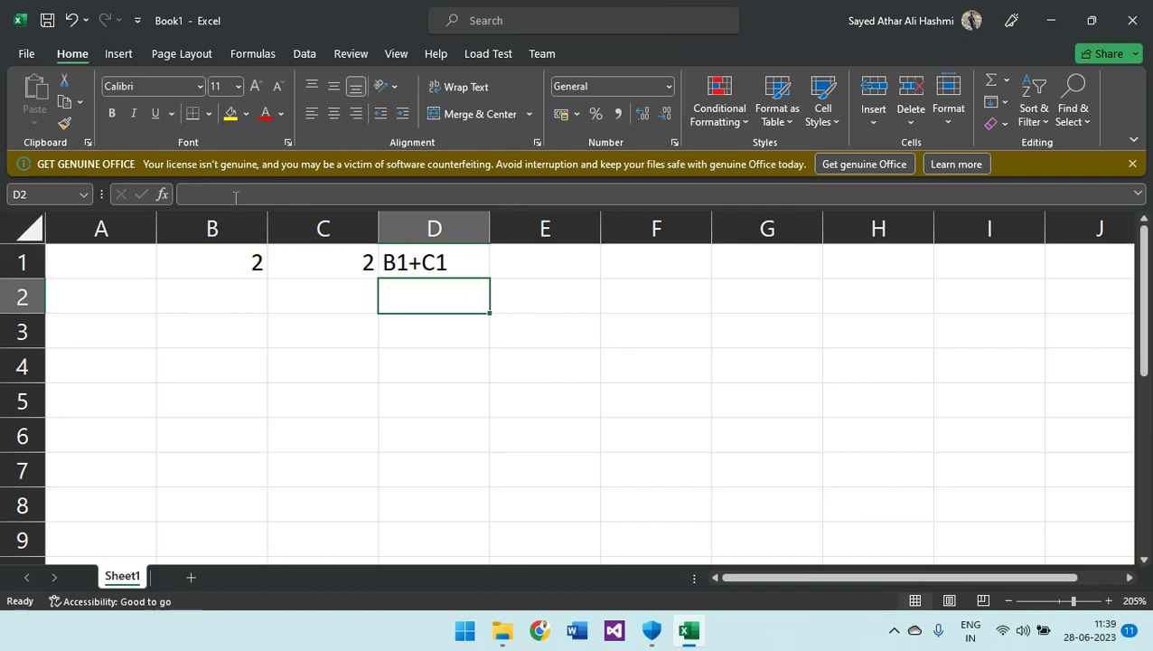
left_click(442, 262)
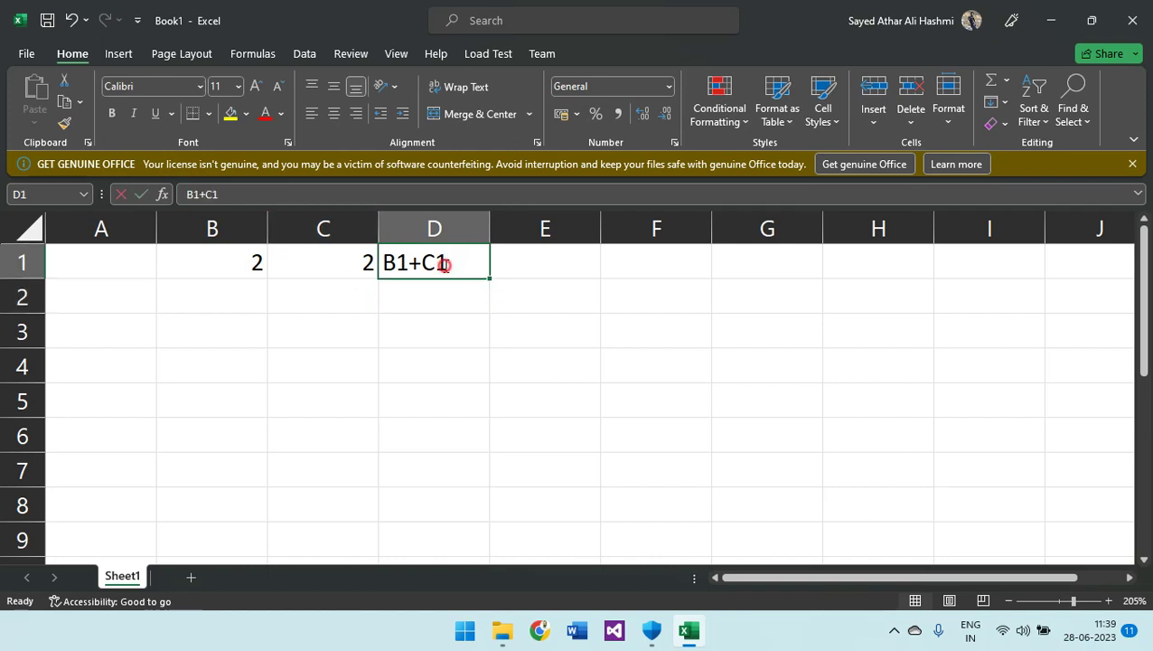
double_click(442, 262)
left_click(271, 197)
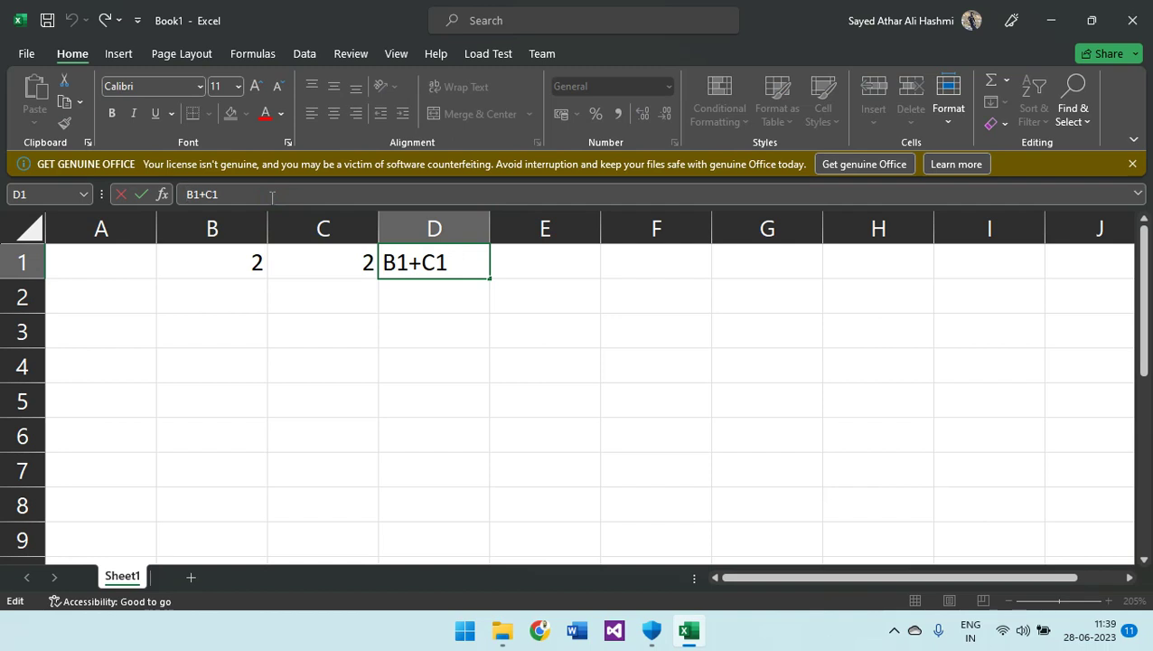
type("=")
- Fill B2:B5 with the numbers 21, 121, 15 and 4564
key("Return")
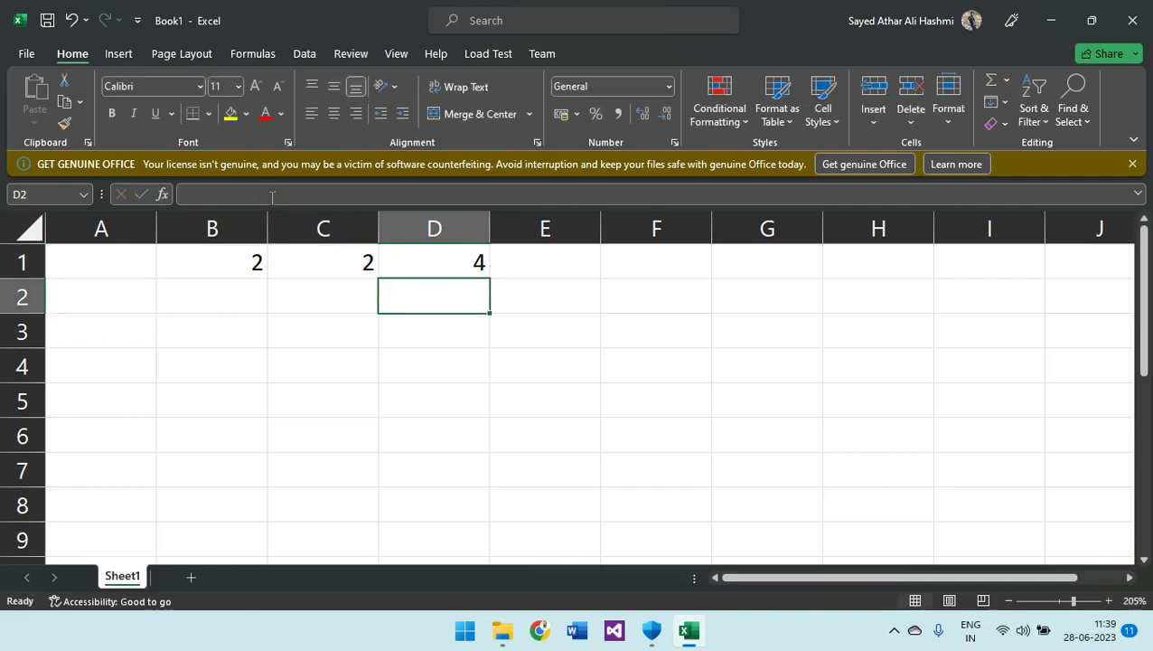
left_click(213, 299)
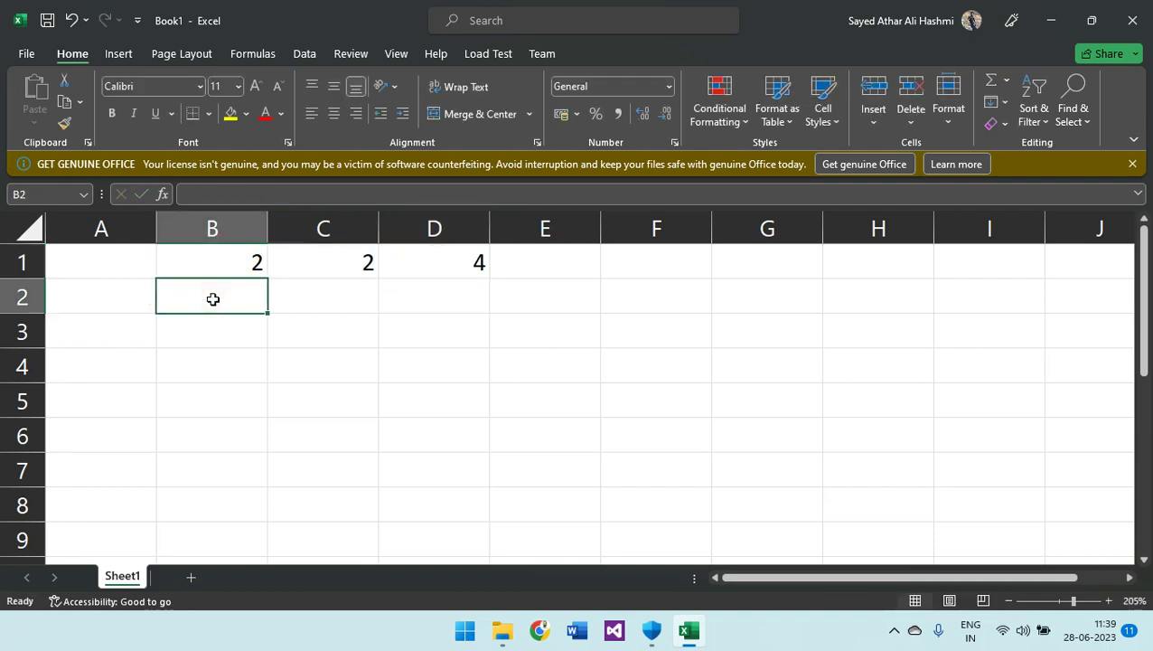
type("2")
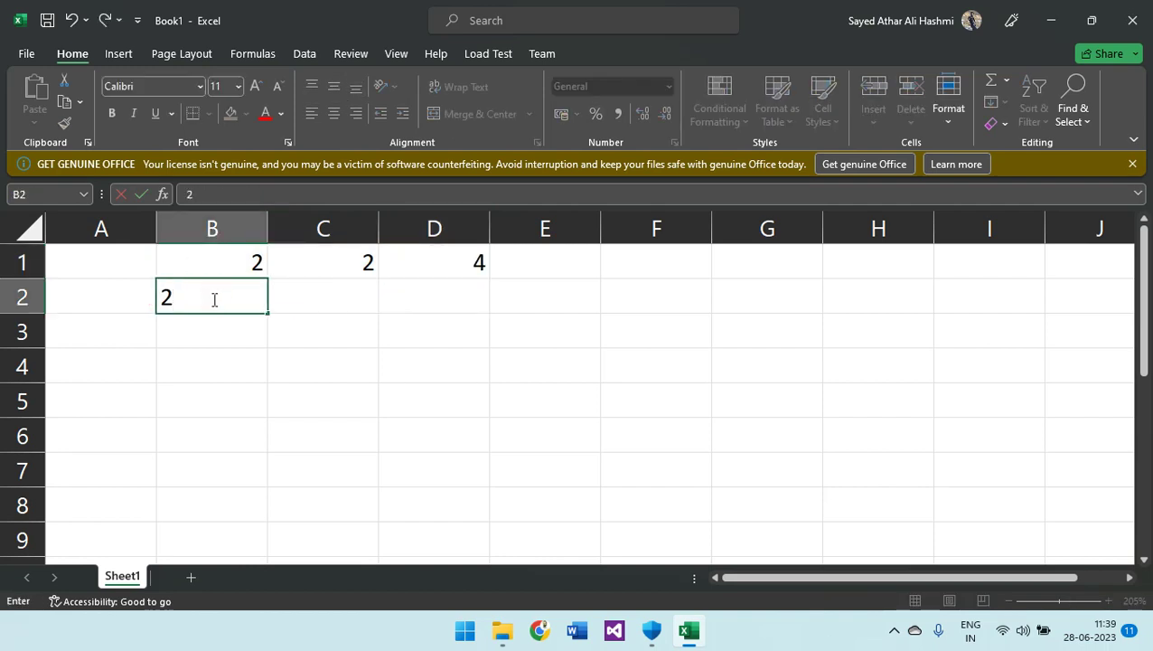
type("1")
key("Return")
type("121")
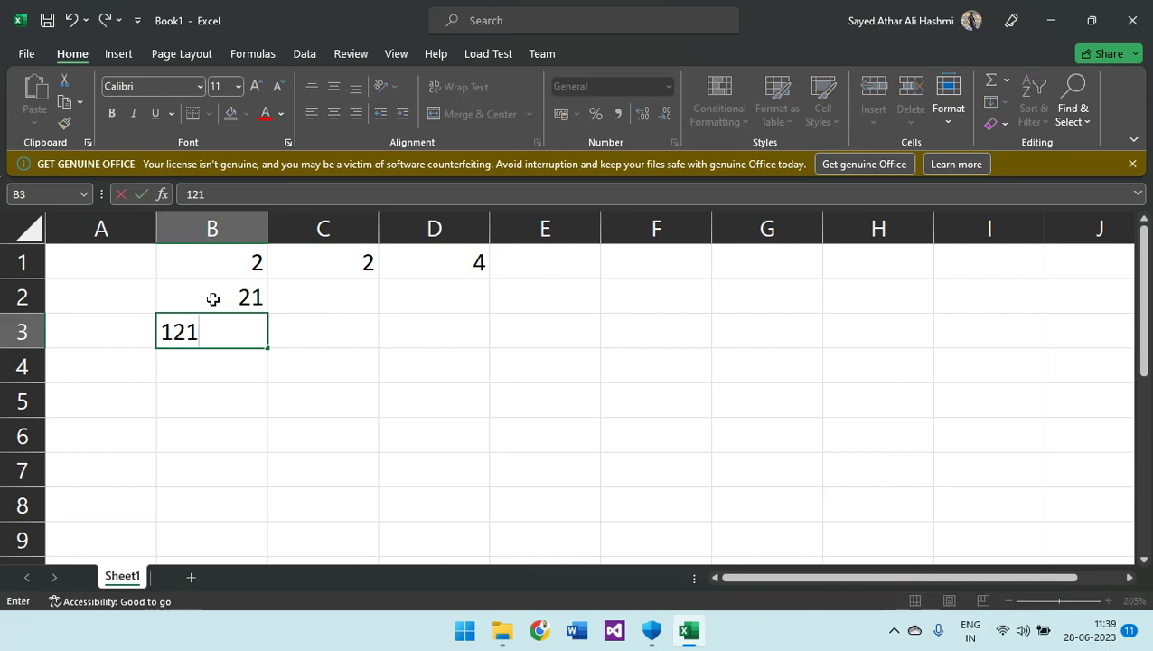
key("Return")
type("15")
key("Return")
type("4564")
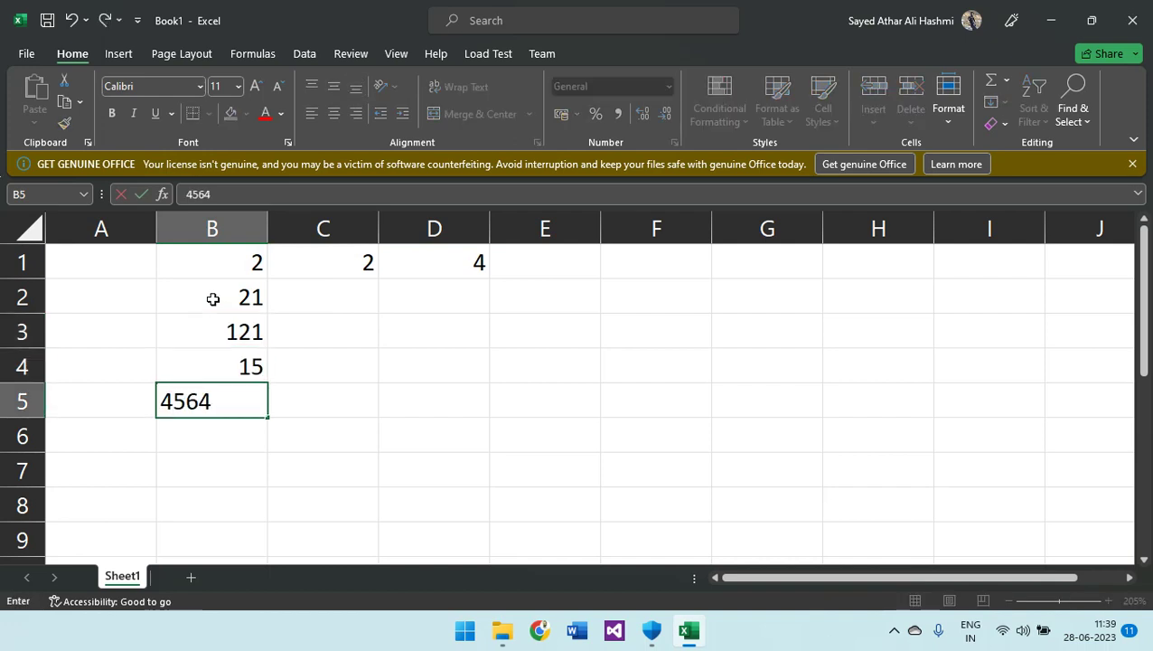
key("Return")
- Fill C2:C5 with the numbers 11, 2, 2 and 1
key("Up")
key("Up")
key("Up")
key("Right")
key("Up")
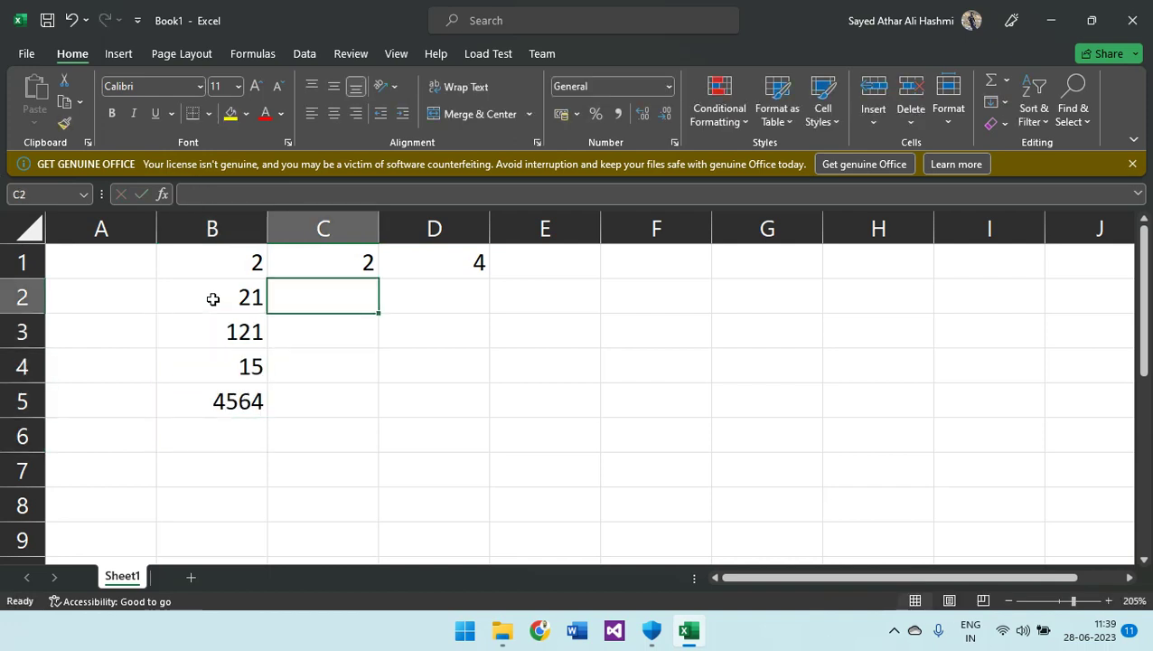
key("Down")
key("Up")
type("11")
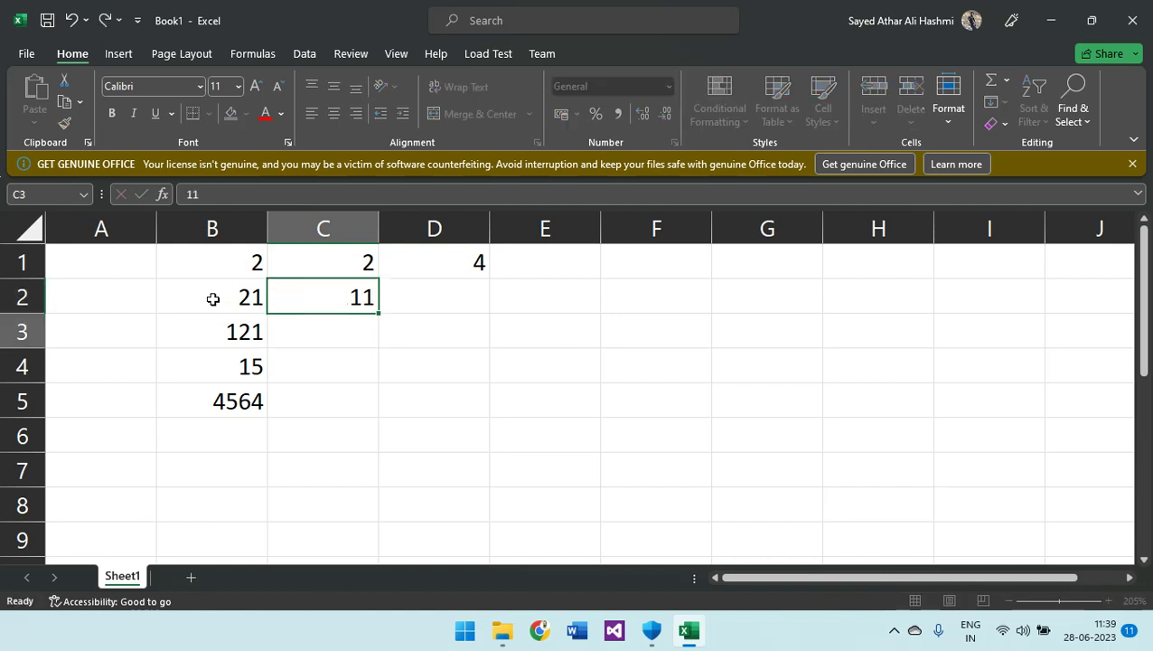
key("Return")
type("2 2 12")
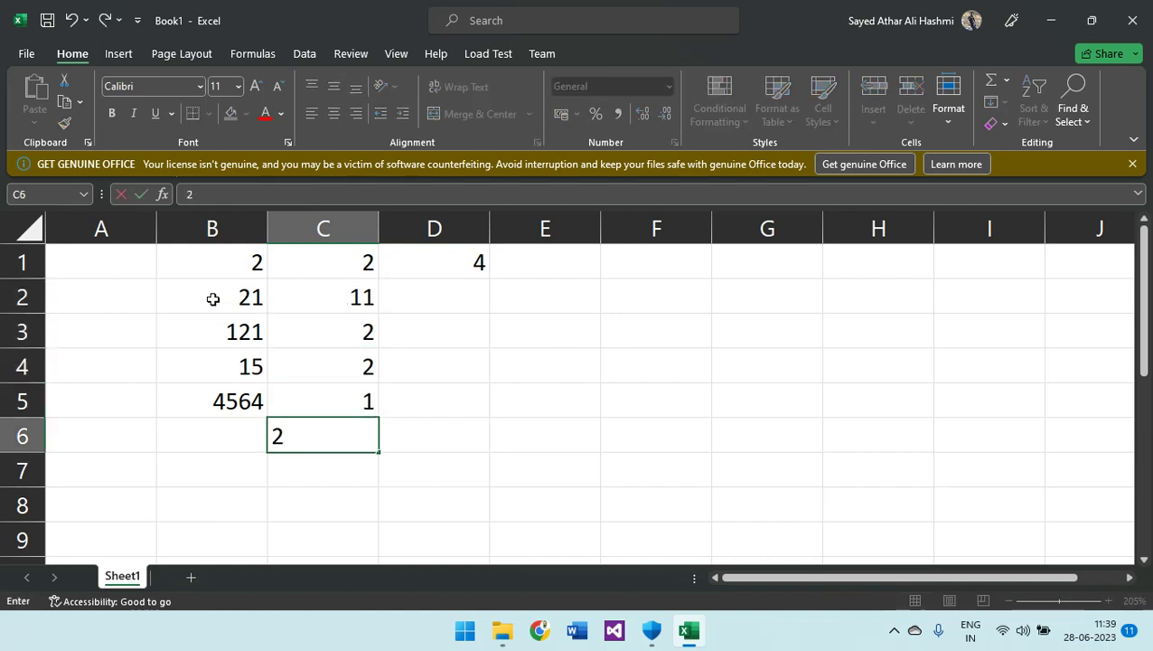
key("BackSpace")
- Copy D1's =B1+C1 formula down to D5, giving row totals 32, 123, 17 and 4565
left_click_drag(339, 295, 359, 366)
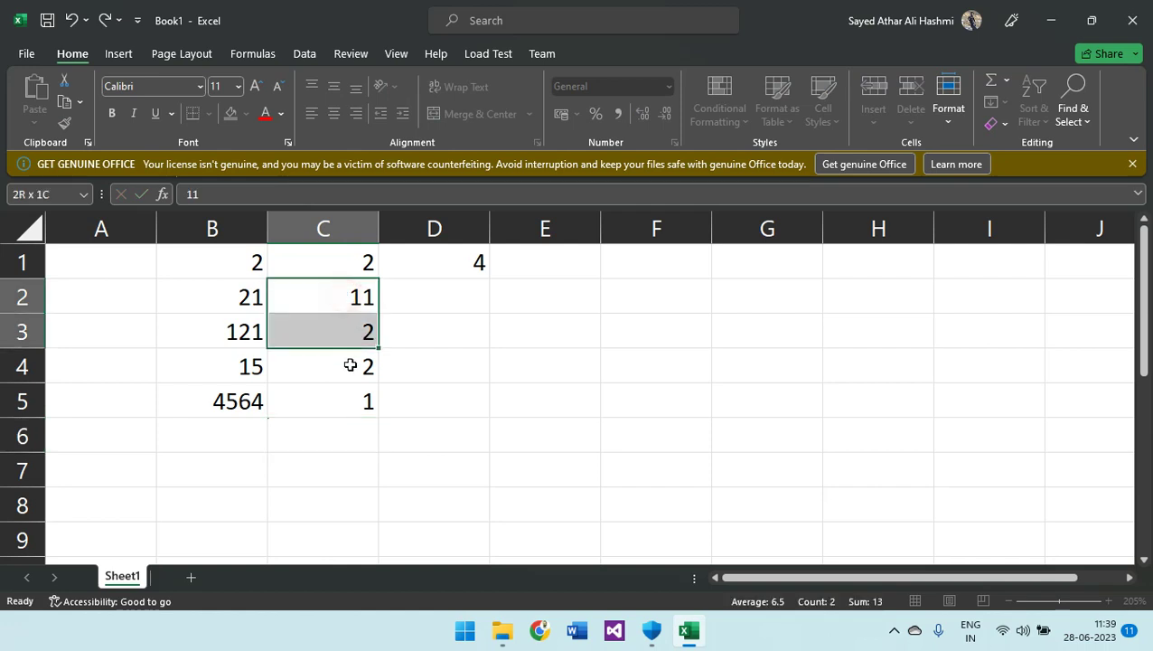
left_click(469, 262)
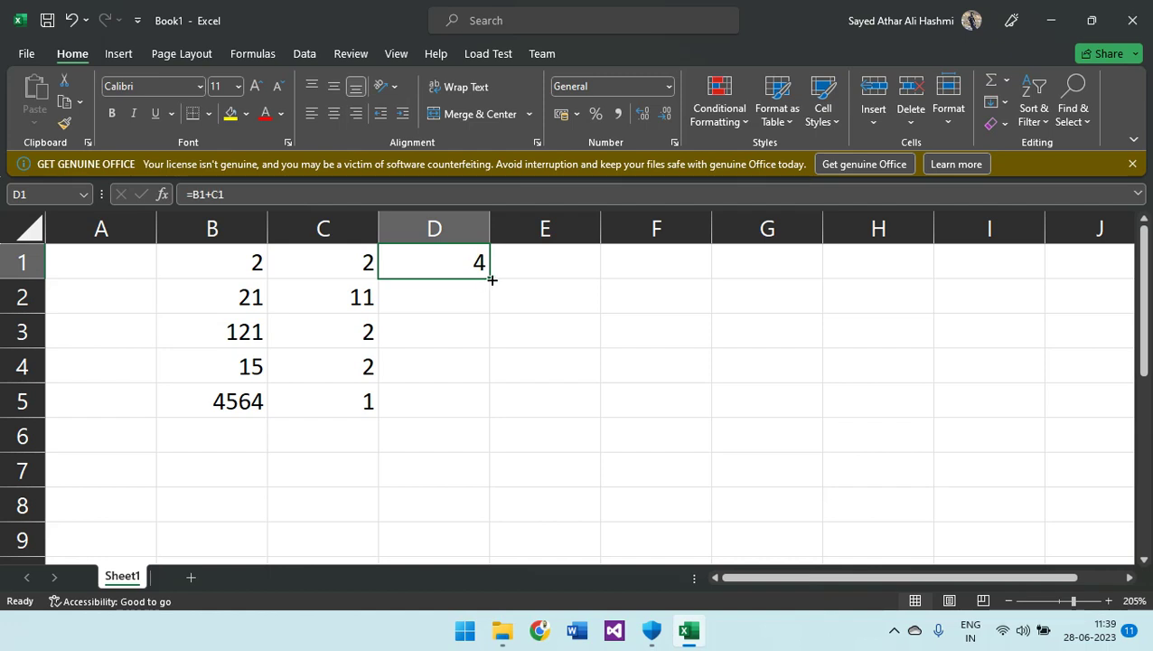
left_click_drag(491, 281, 480, 417)
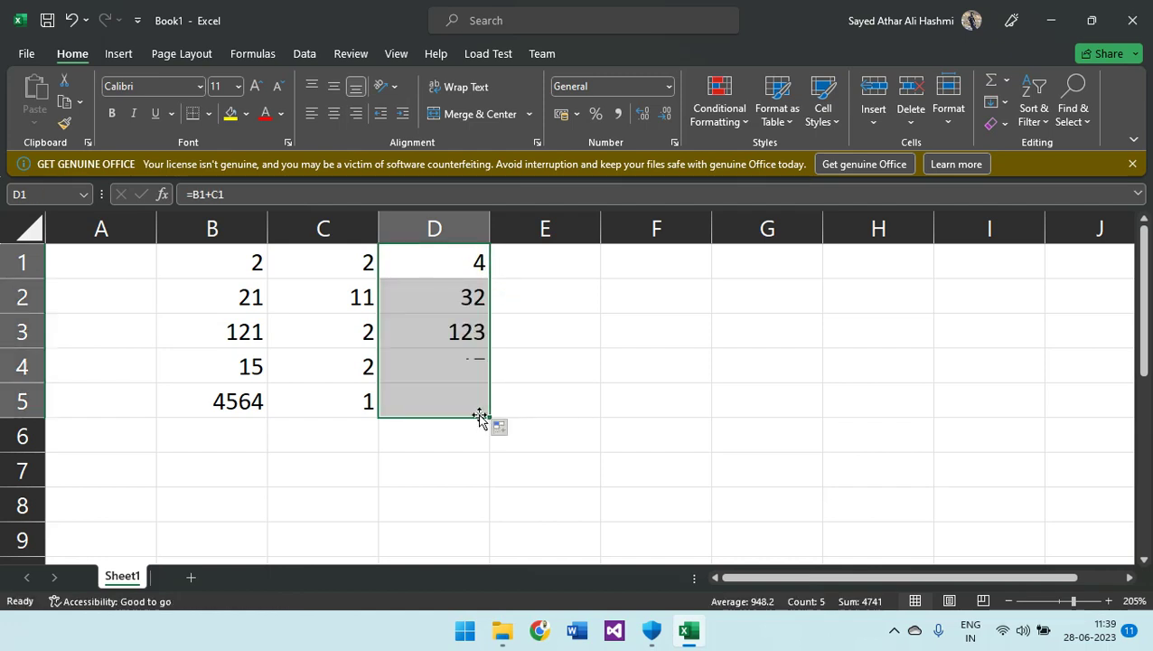
left_click(250, 262)
left_click(330, 262)
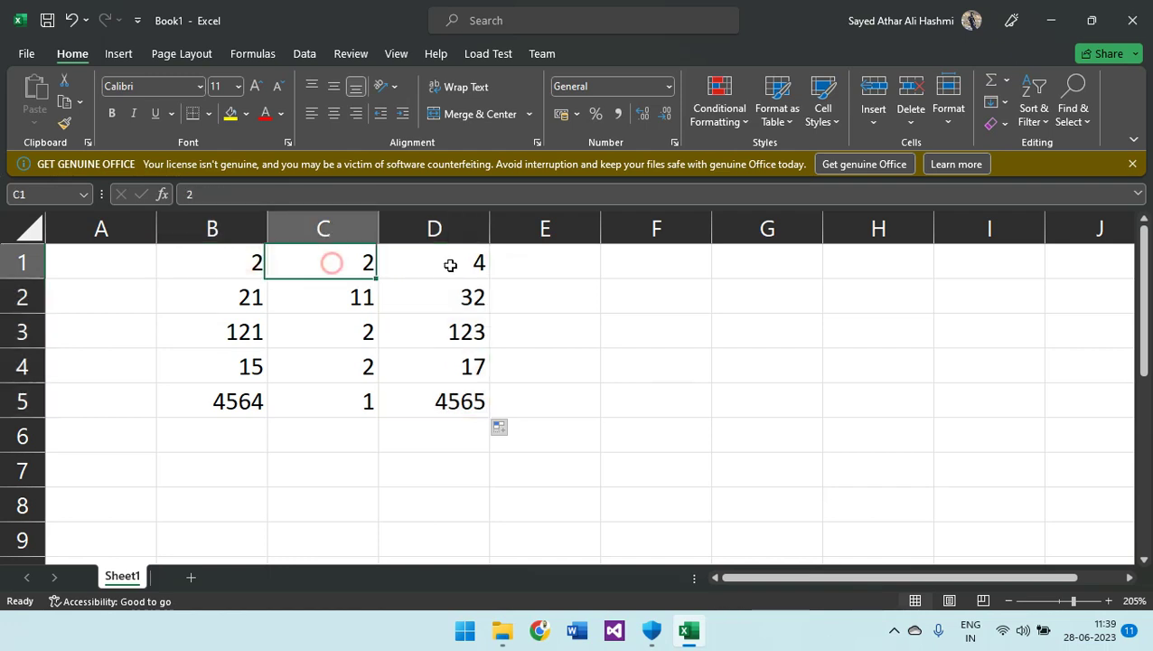
left_click(235, 297)
left_click(309, 299)
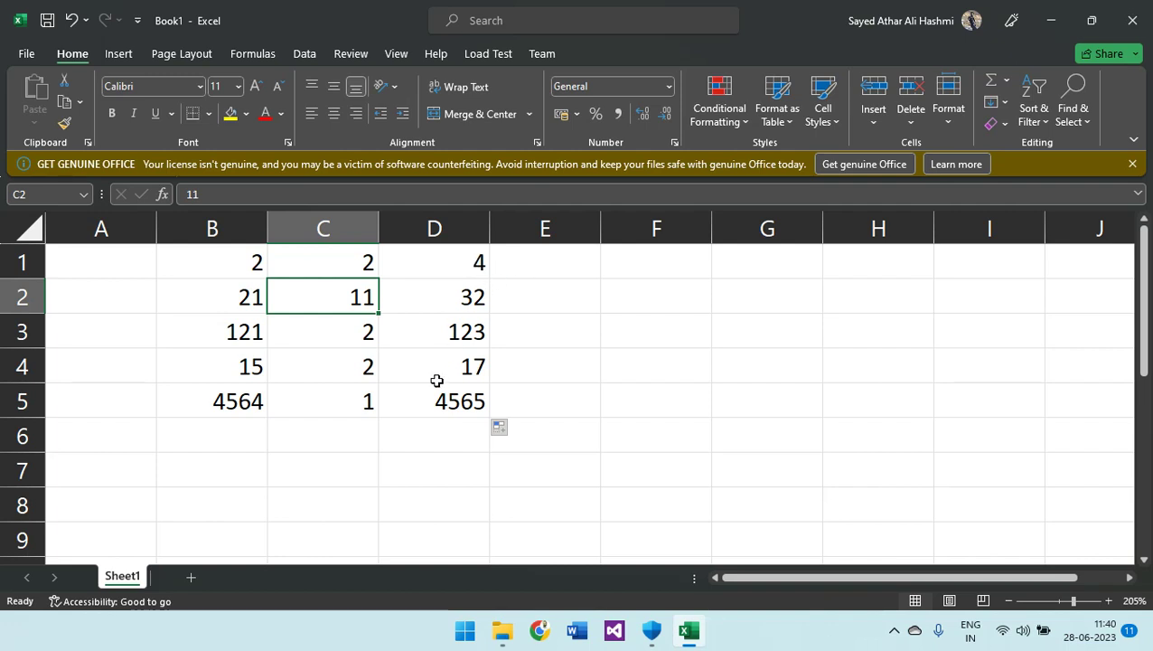
left_click(428, 424)
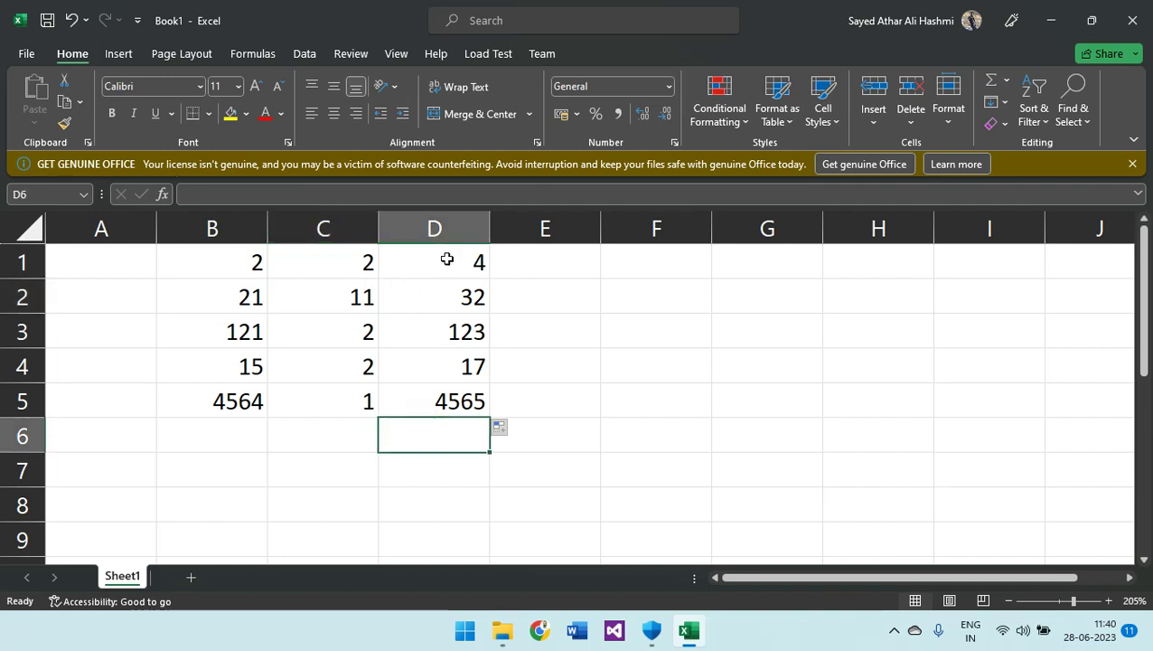
- AutoSum D1:D5 into D6, producing =SUM(D1:D5) with the total 4741
left_click_drag(445, 262, 446, 401)
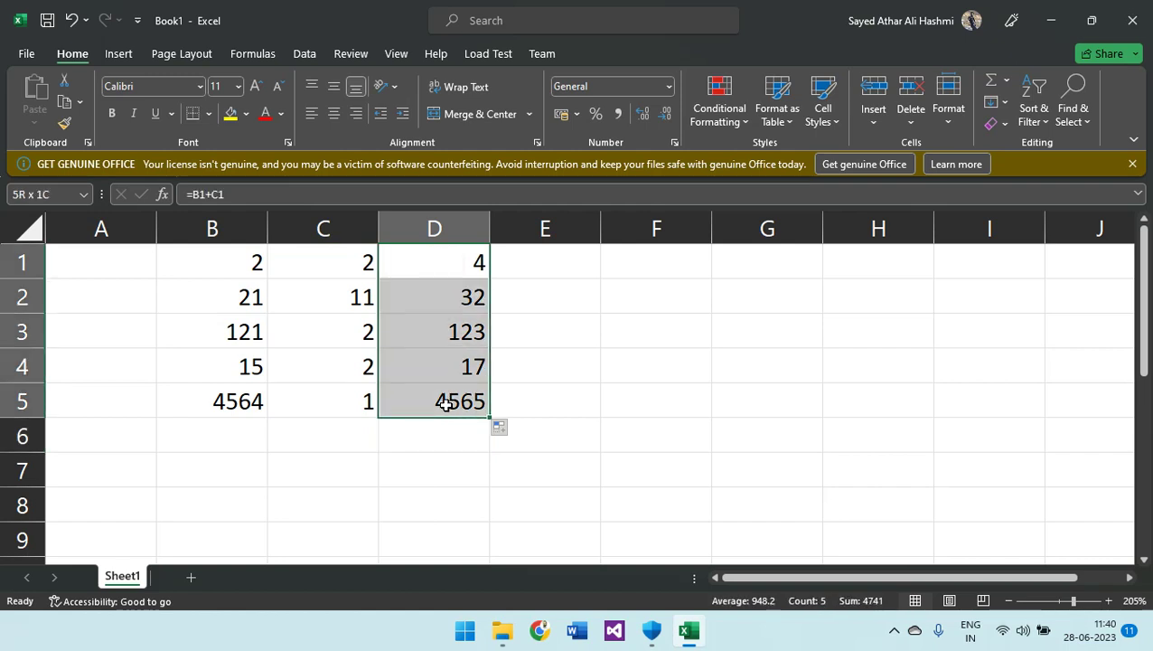
left_click(210, 265, "ctrl")
left_click_drag(282, 265, 442, 261)
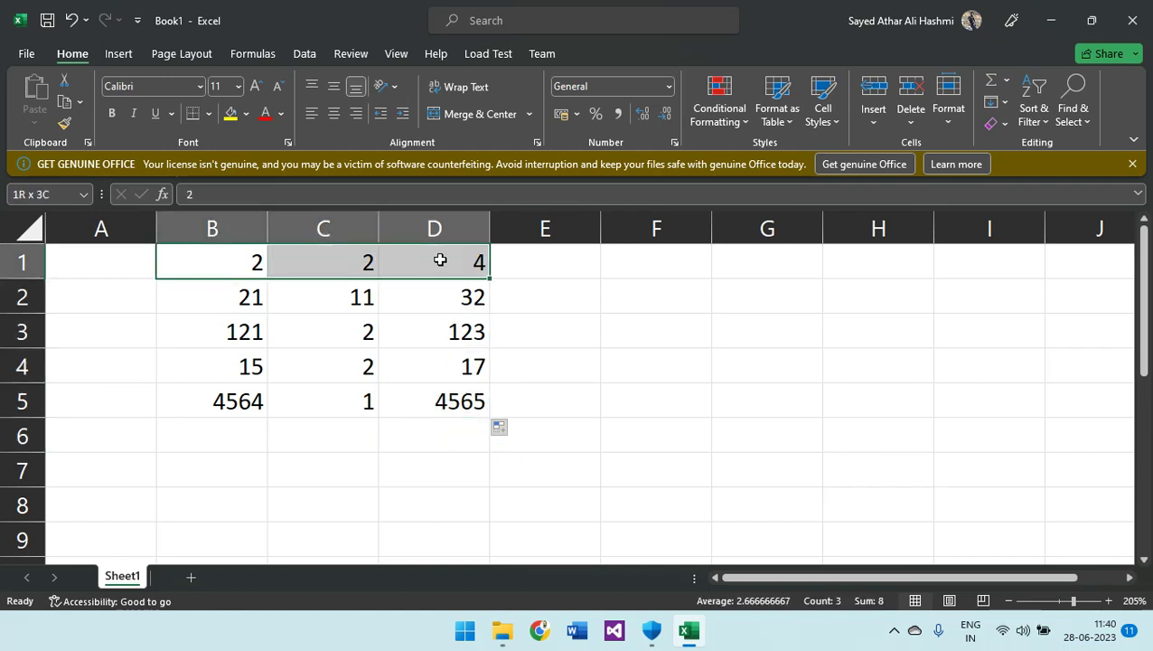
left_click(508, 262)
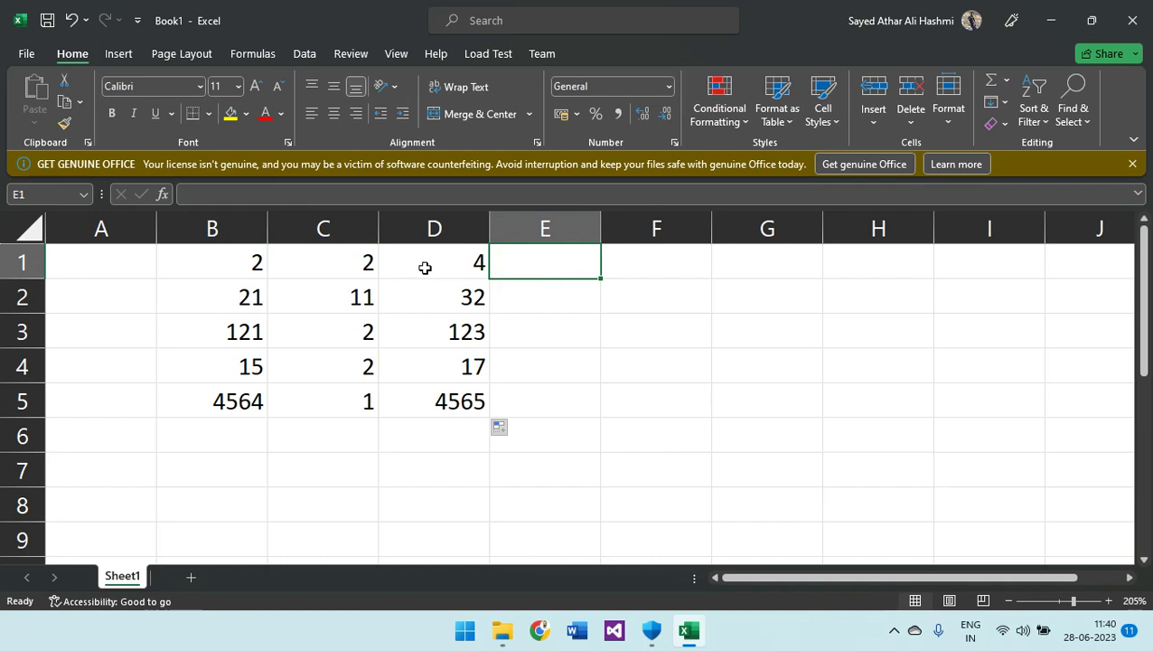
left_click_drag(424, 263, 432, 435)
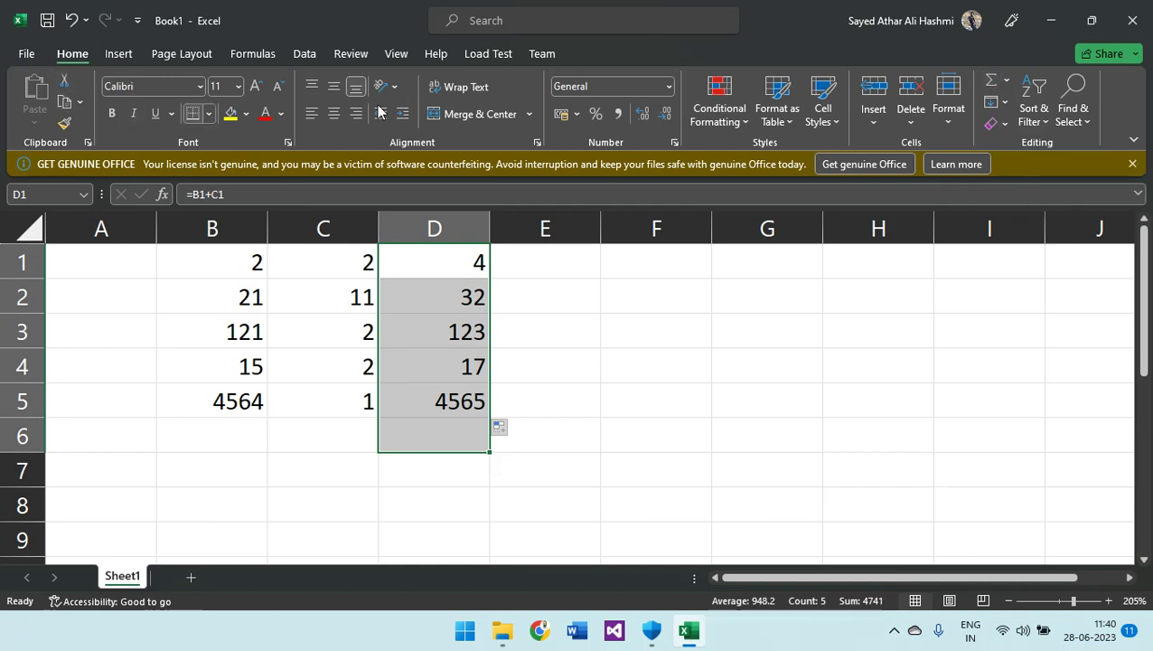
left_click(994, 79)
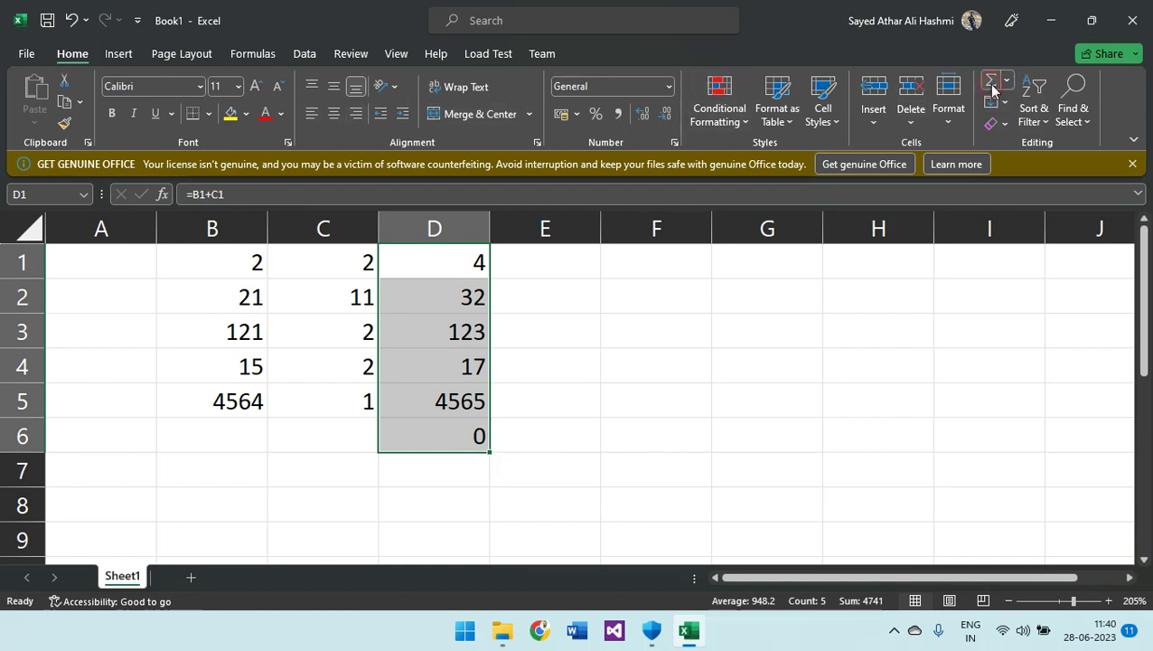
- Review D6's =SUM(D1:D5) formula in the formula bar and select the row 5 values
left_click_drag(452, 265, 461, 390)
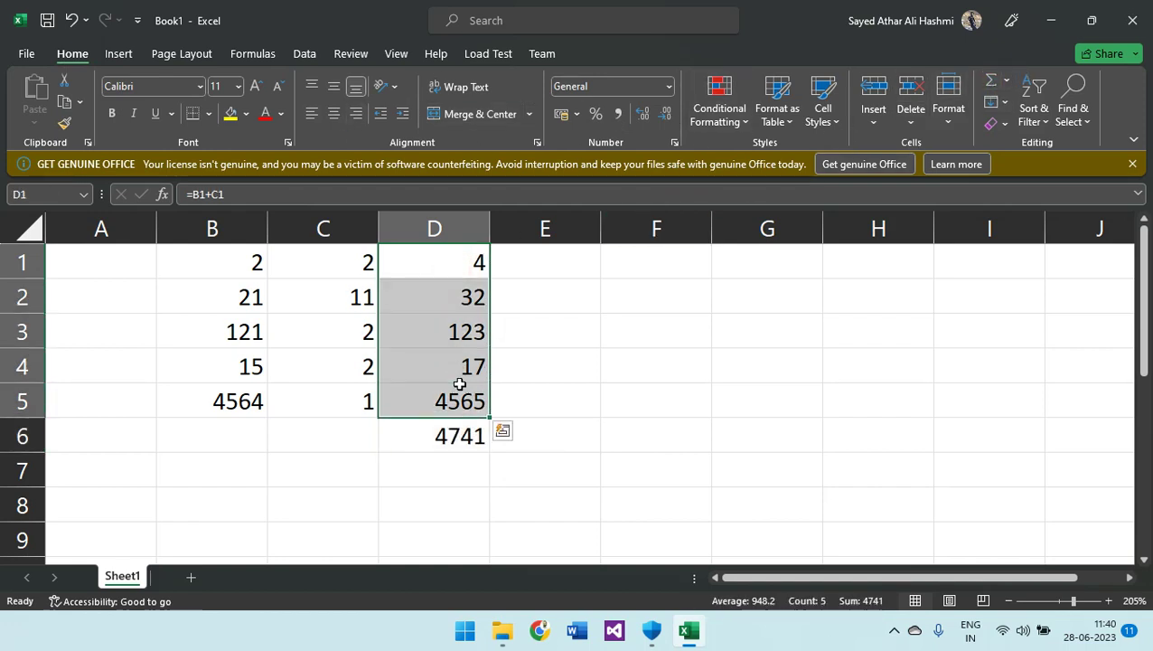
left_click(452, 443)
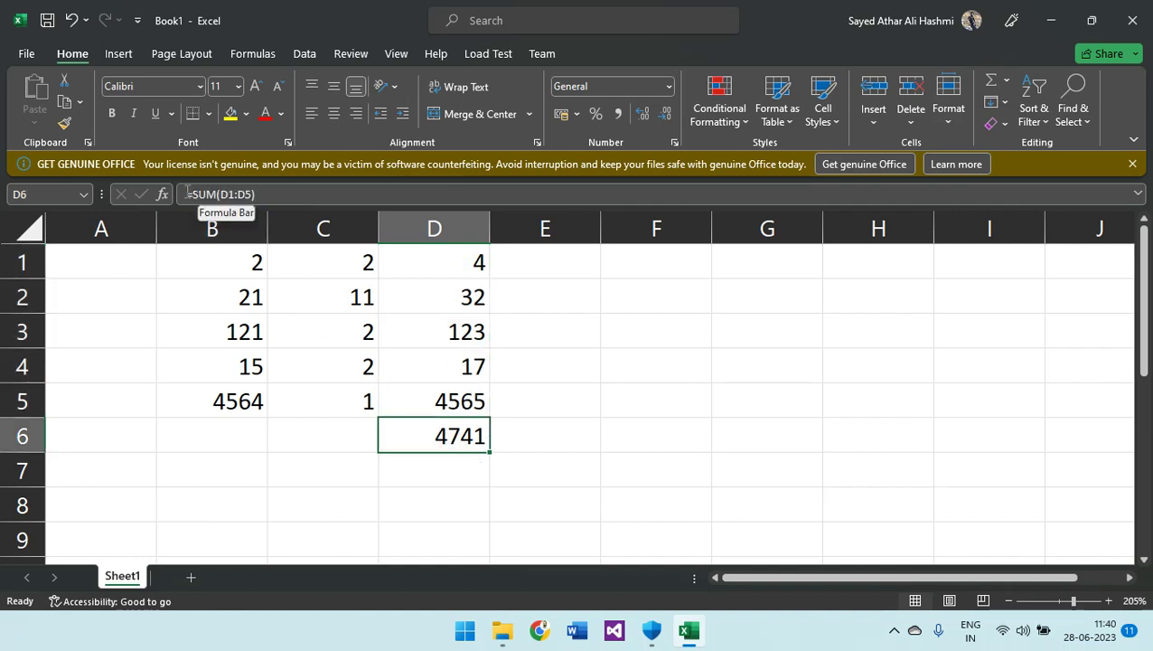
left_click(185, 194)
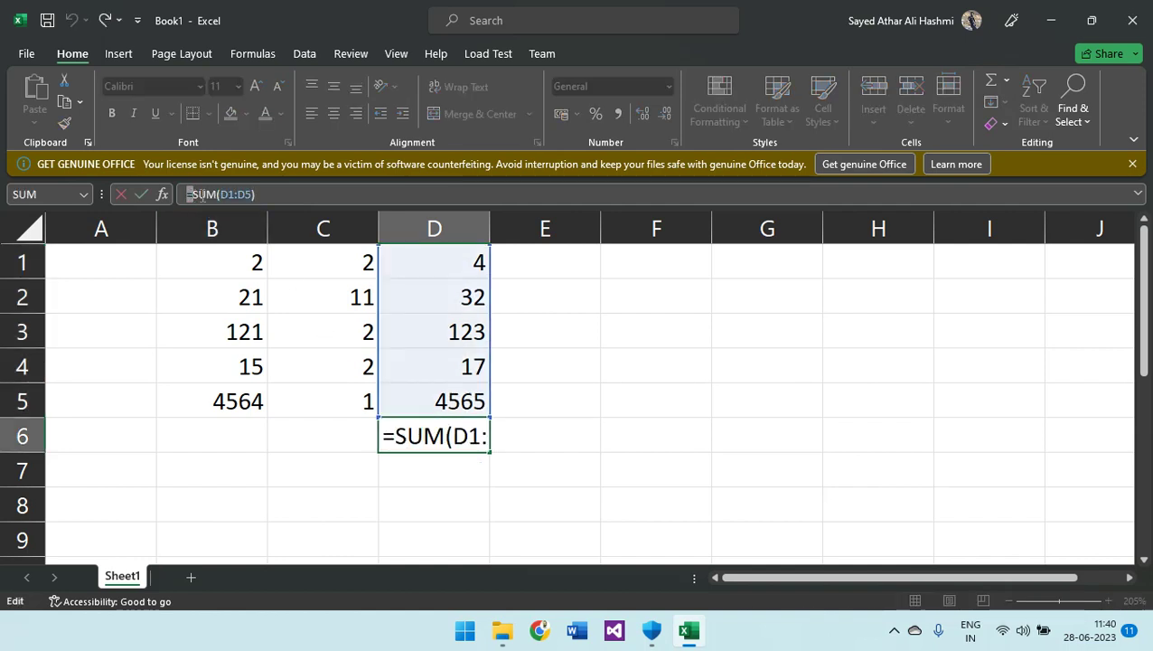
left_click_drag(191, 195, 255, 194)
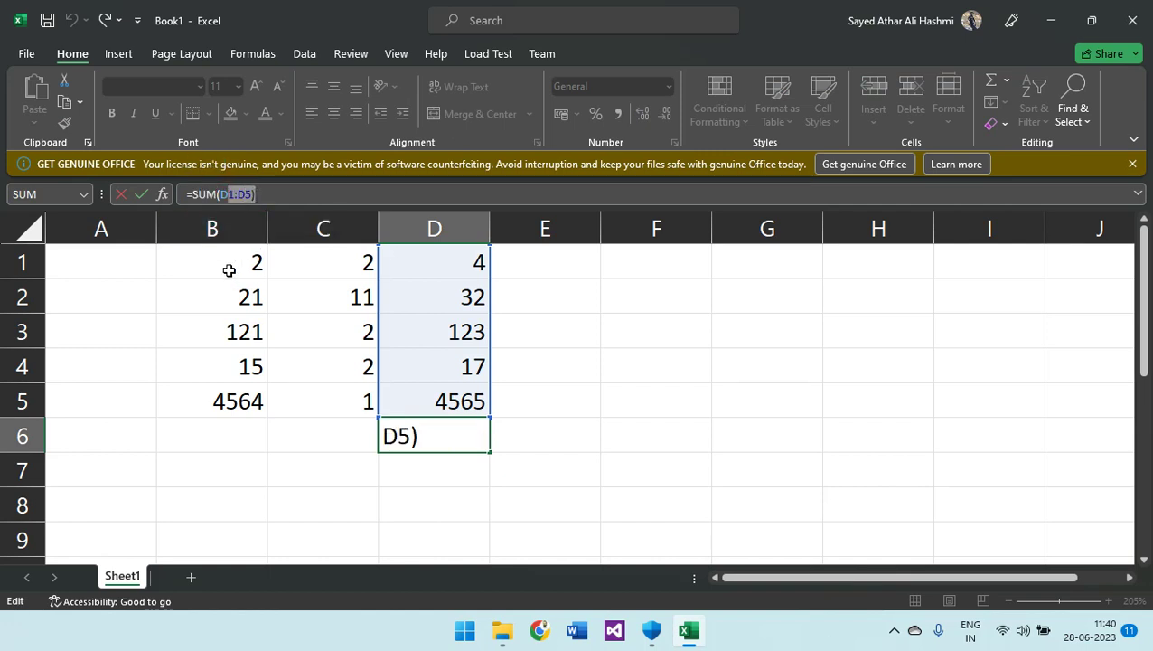
key("Escape")
left_click_drag(229, 264, 425, 395)
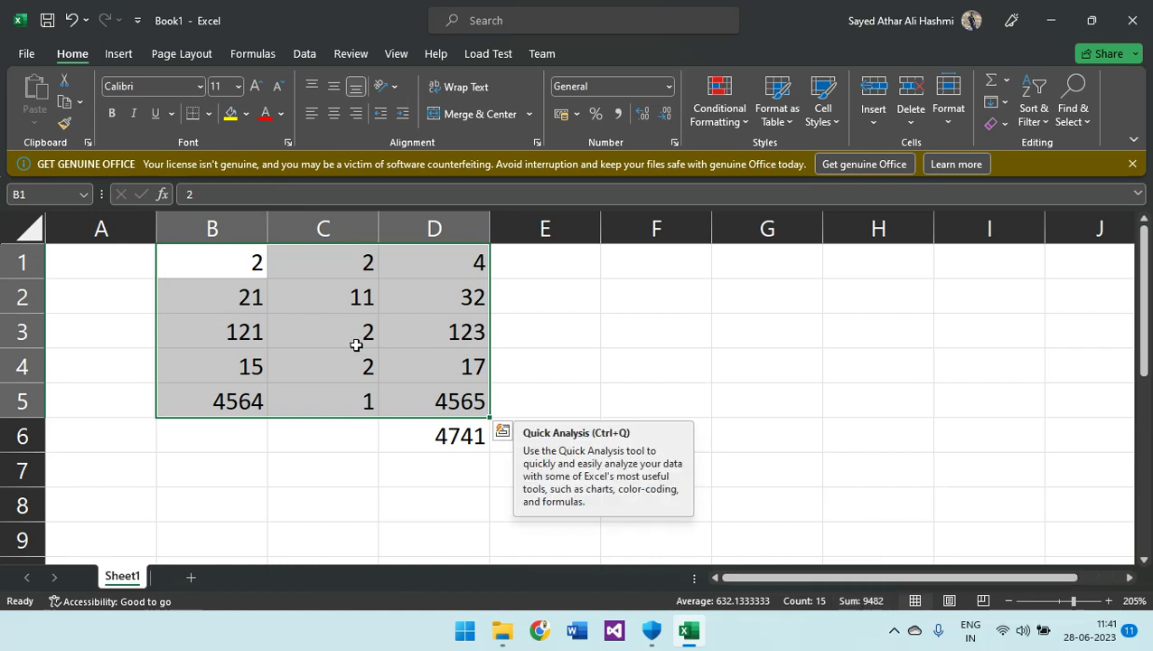
left_click_drag(432, 270, 417, 407)
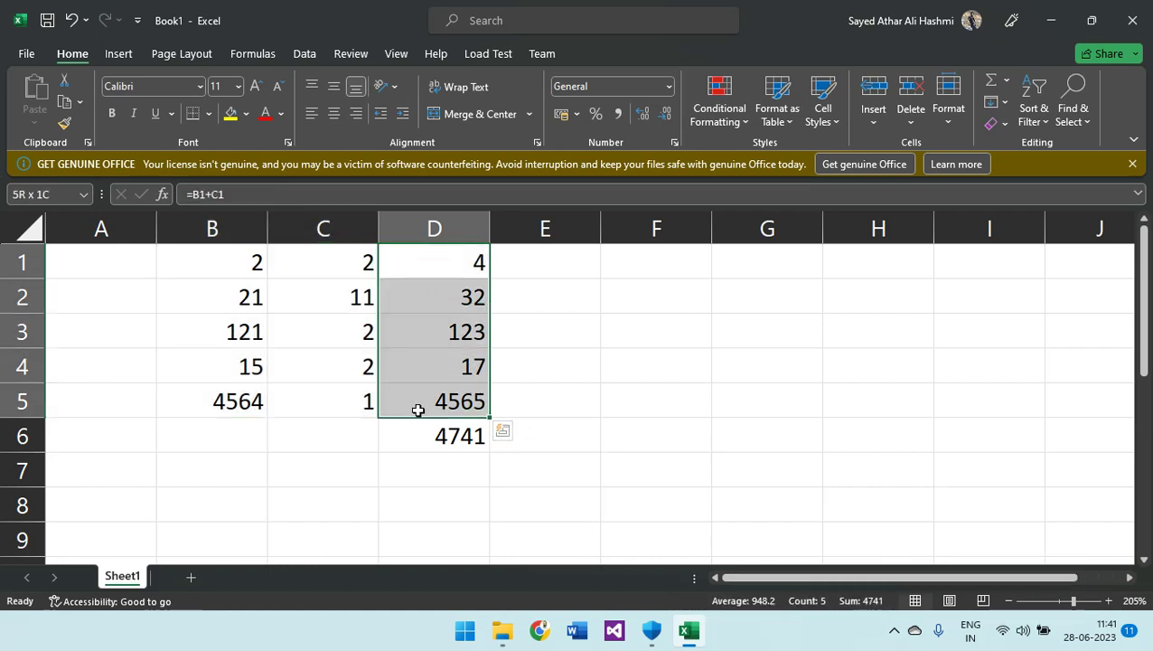
left_click_drag(211, 390, 423, 396)
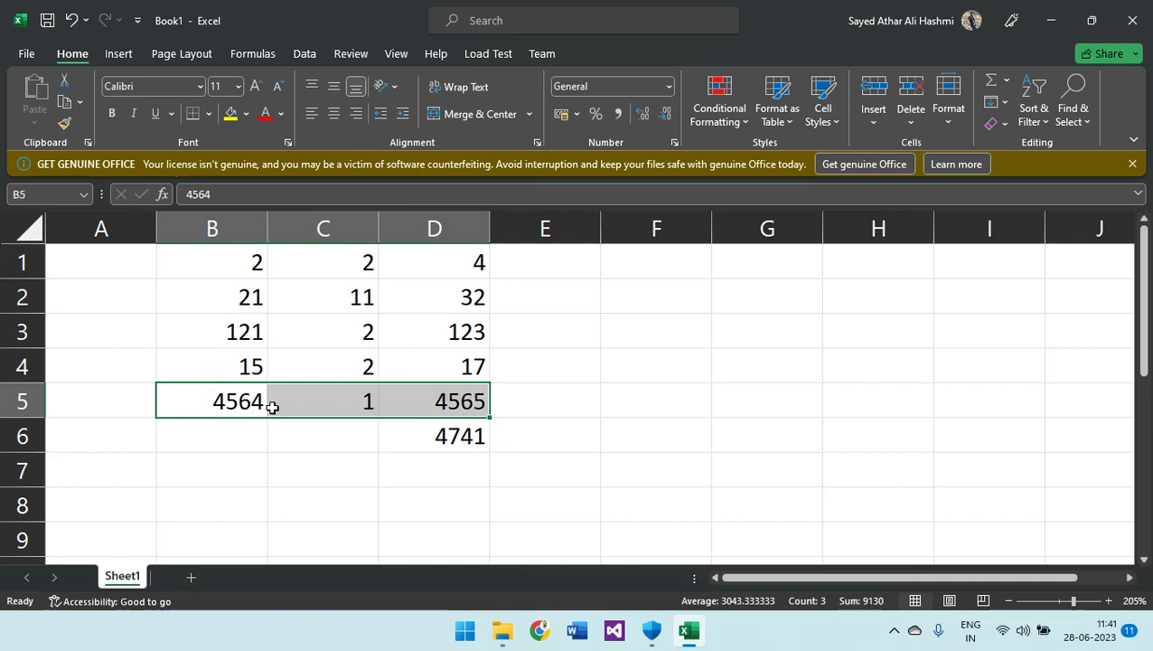
- Enter =SUM(B5:D5) in E5 showing 9130, and confirm it against the status-bar sum
left_click(528, 402)
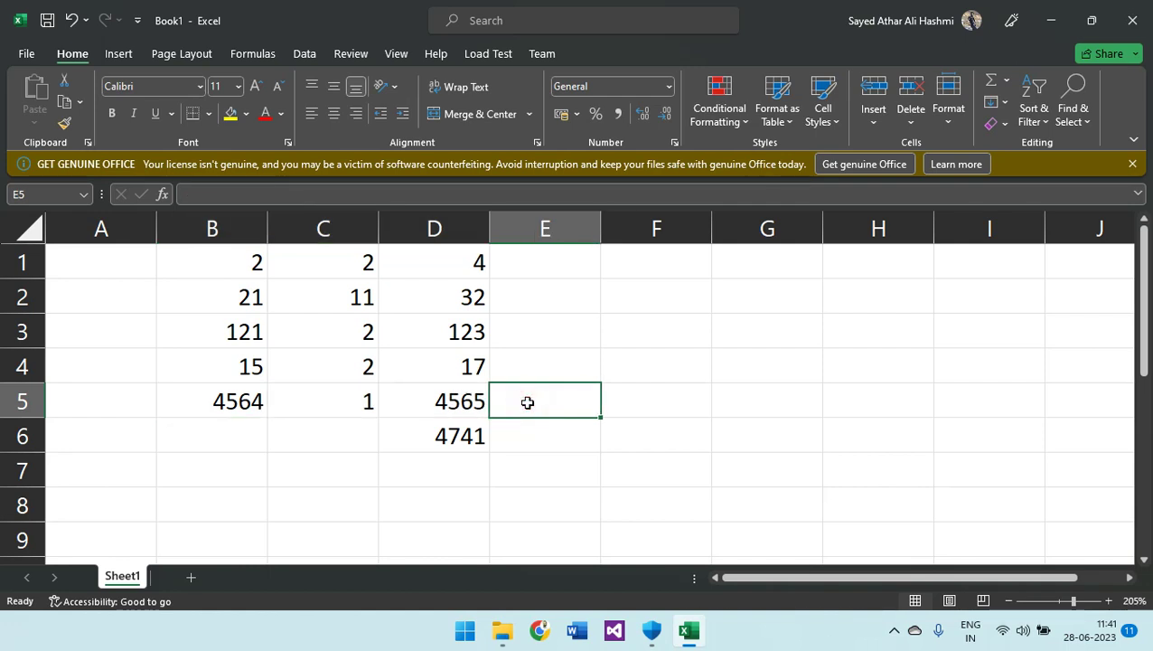
type("=")
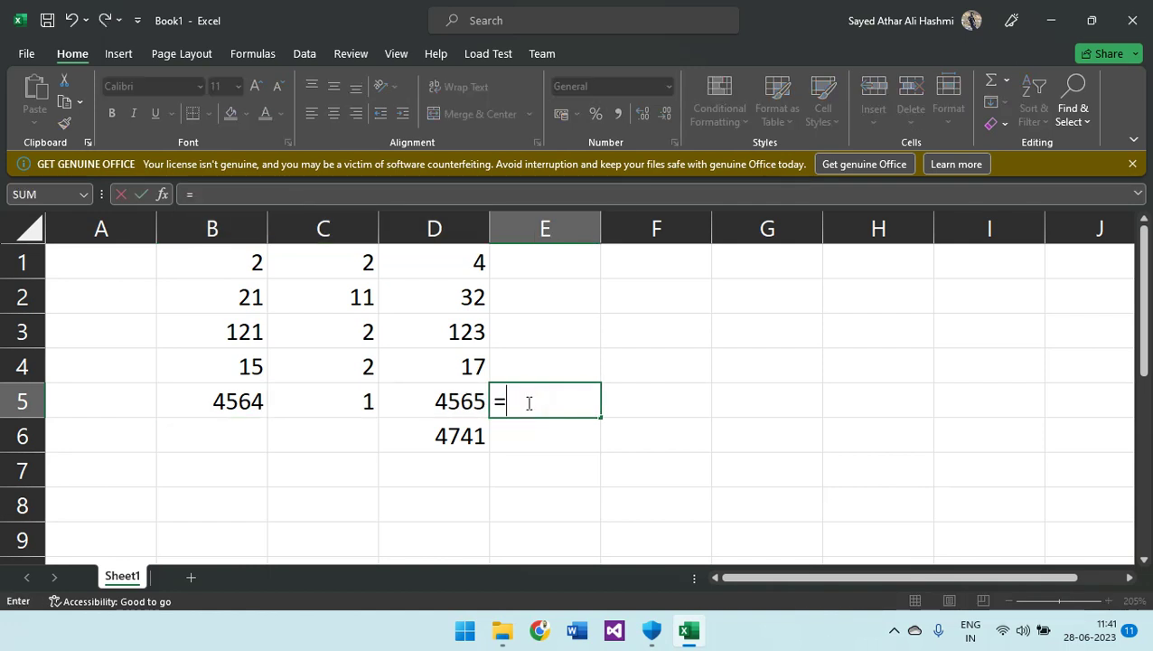
type("sum(")
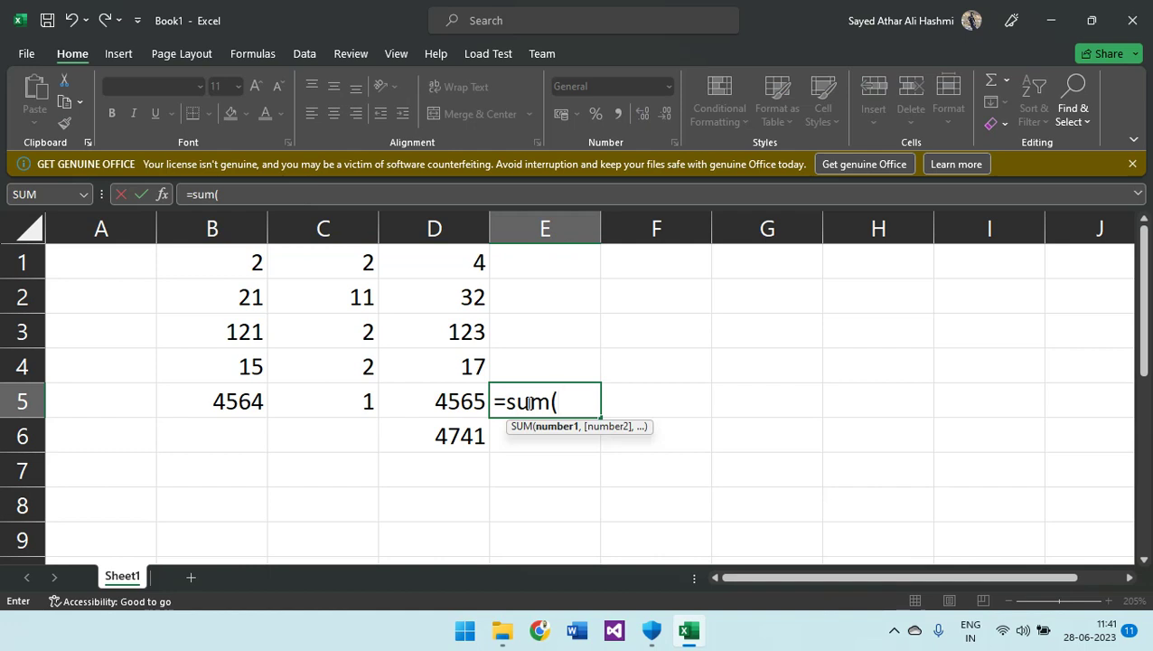
type("b5:")
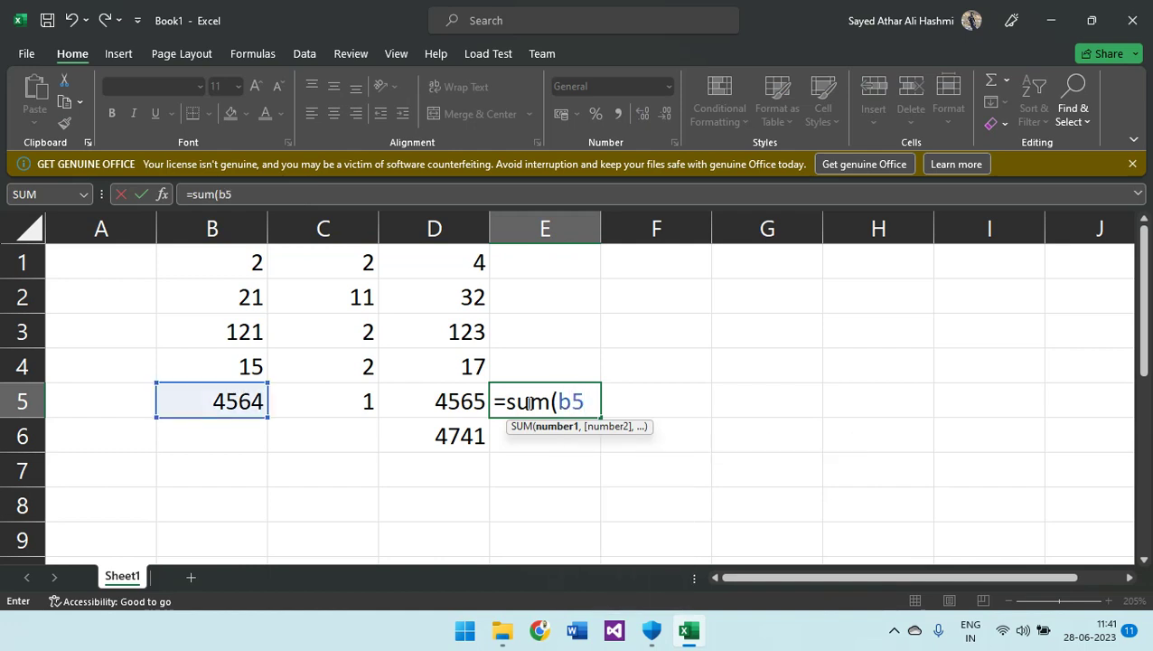
type("d")
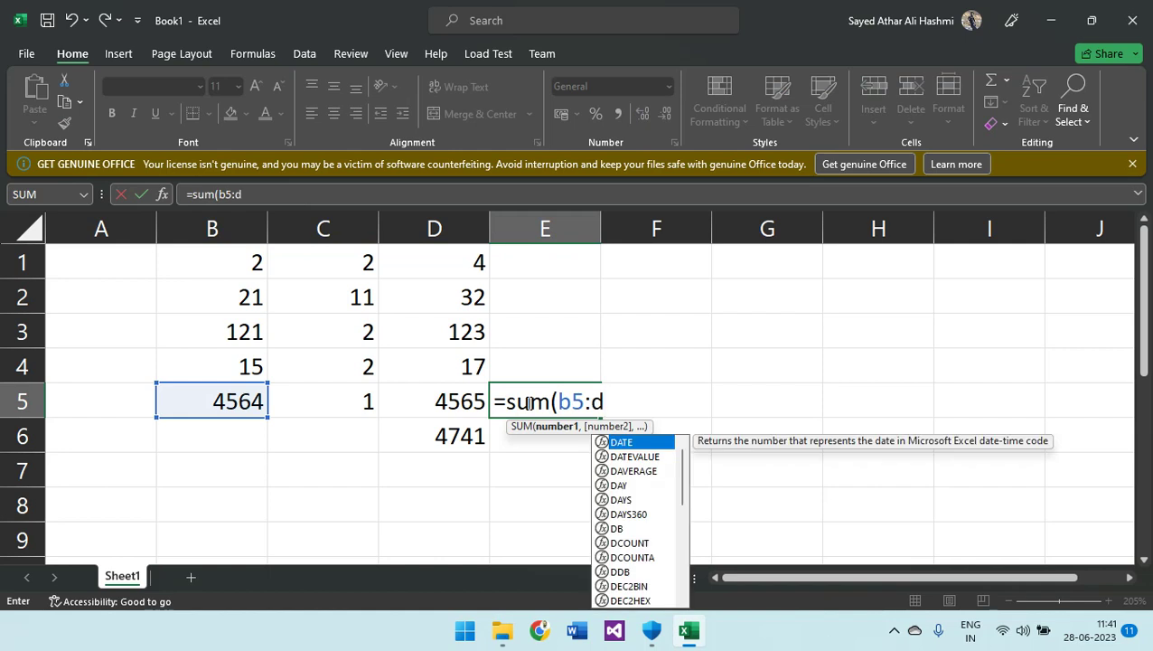
type("5)")
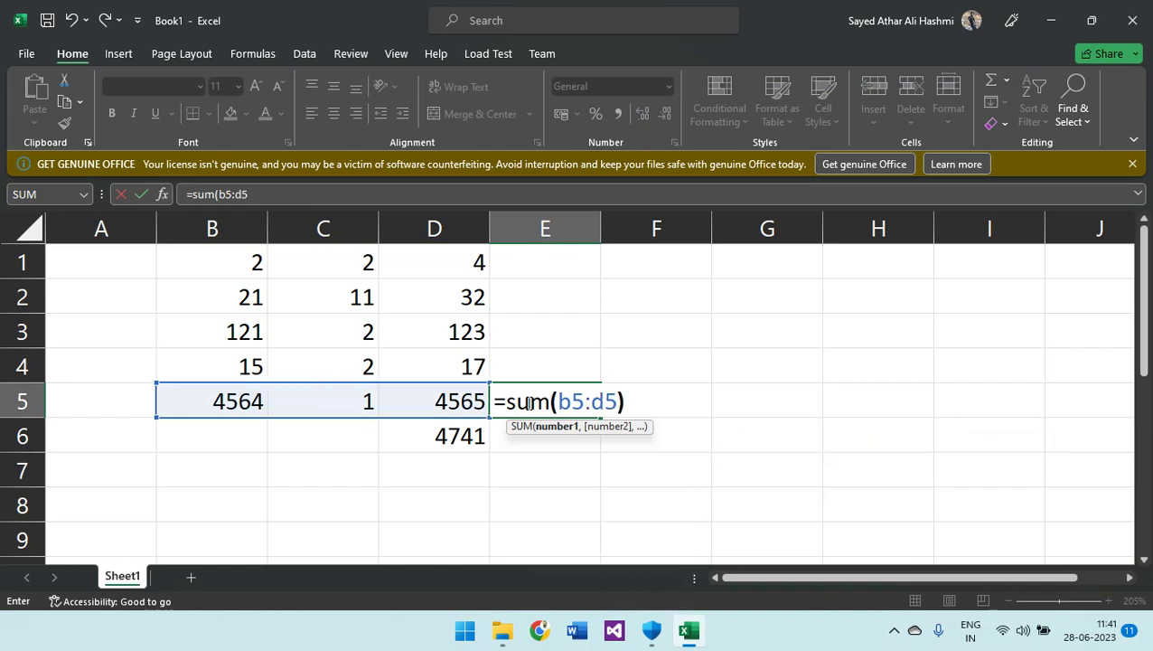
key("Return")
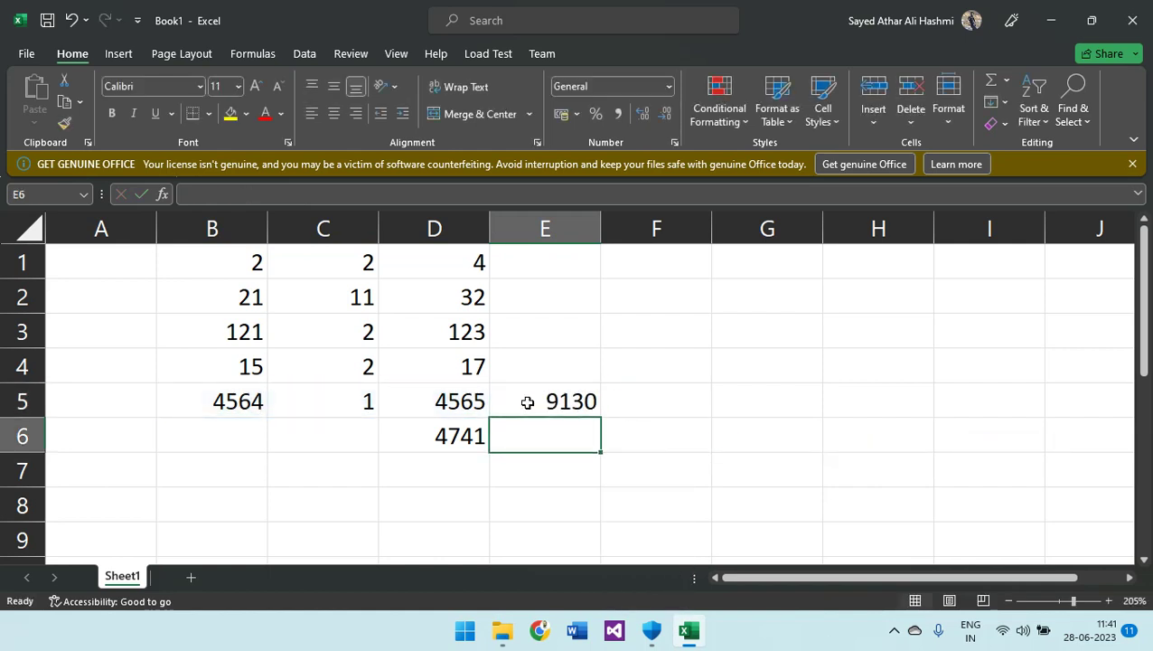
left_click_drag(235, 402, 457, 398)
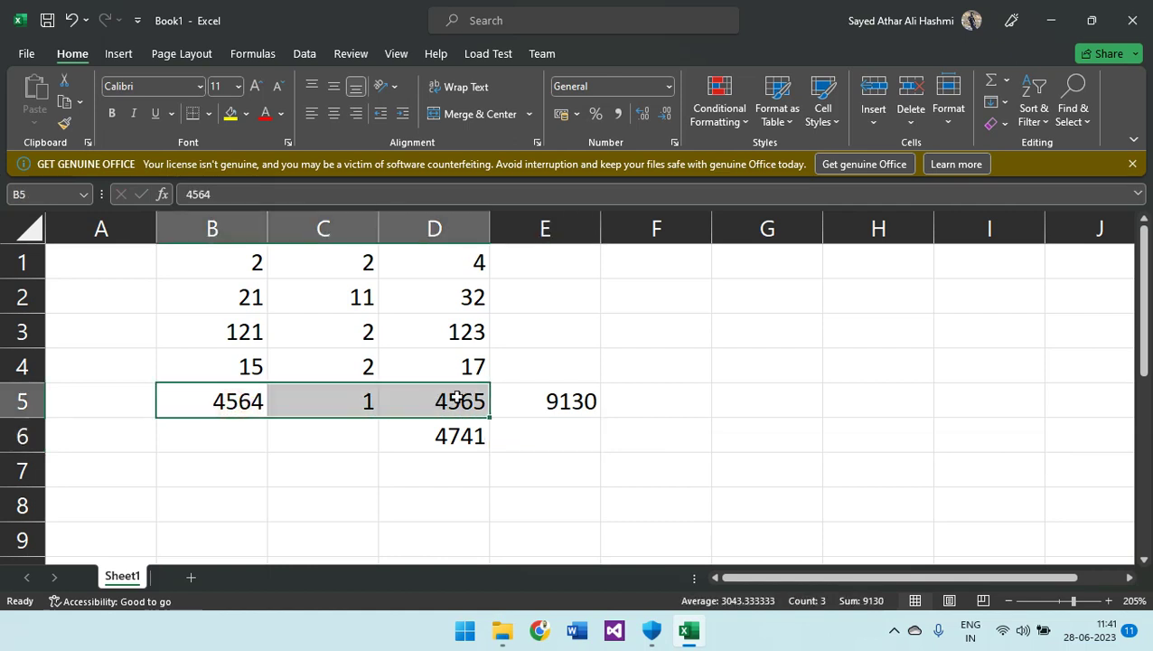
- Overwrite D5's formula with the plain value 34
left_click(533, 402)
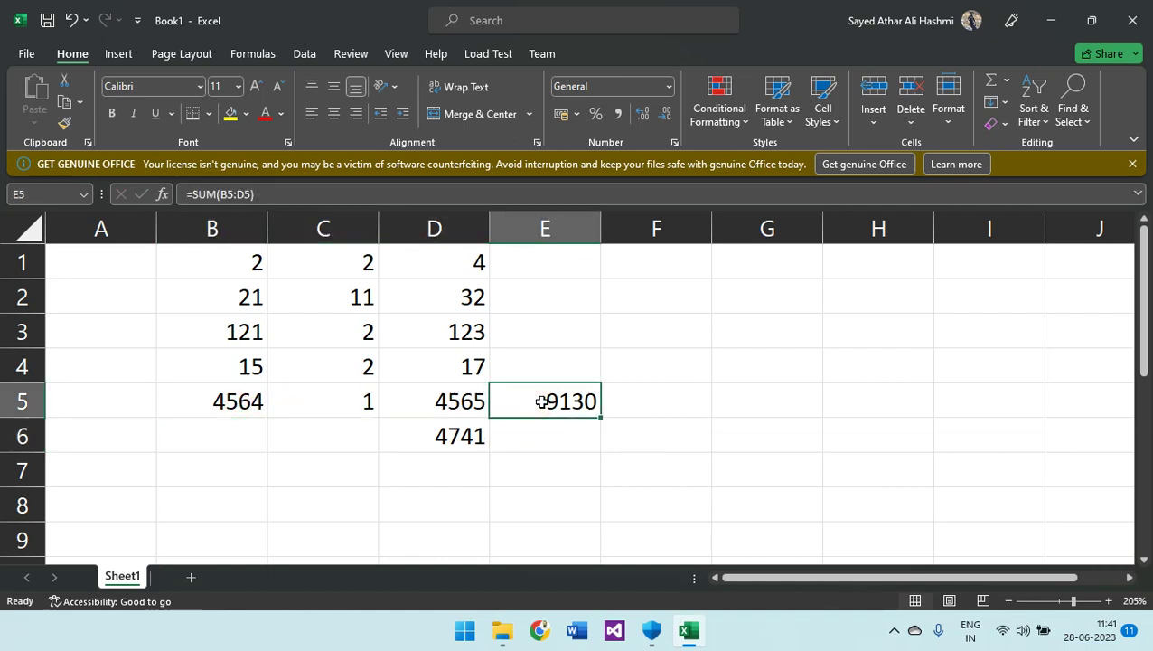
left_click(421, 392)
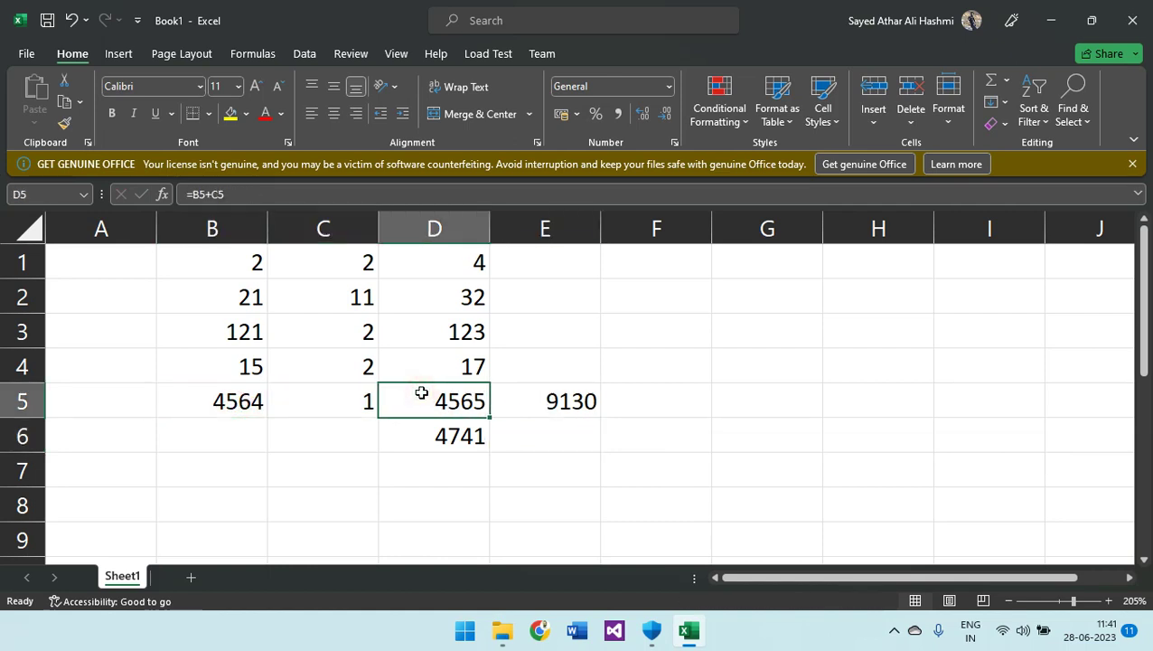
double_click(421, 392)
type("34")
key("Return")
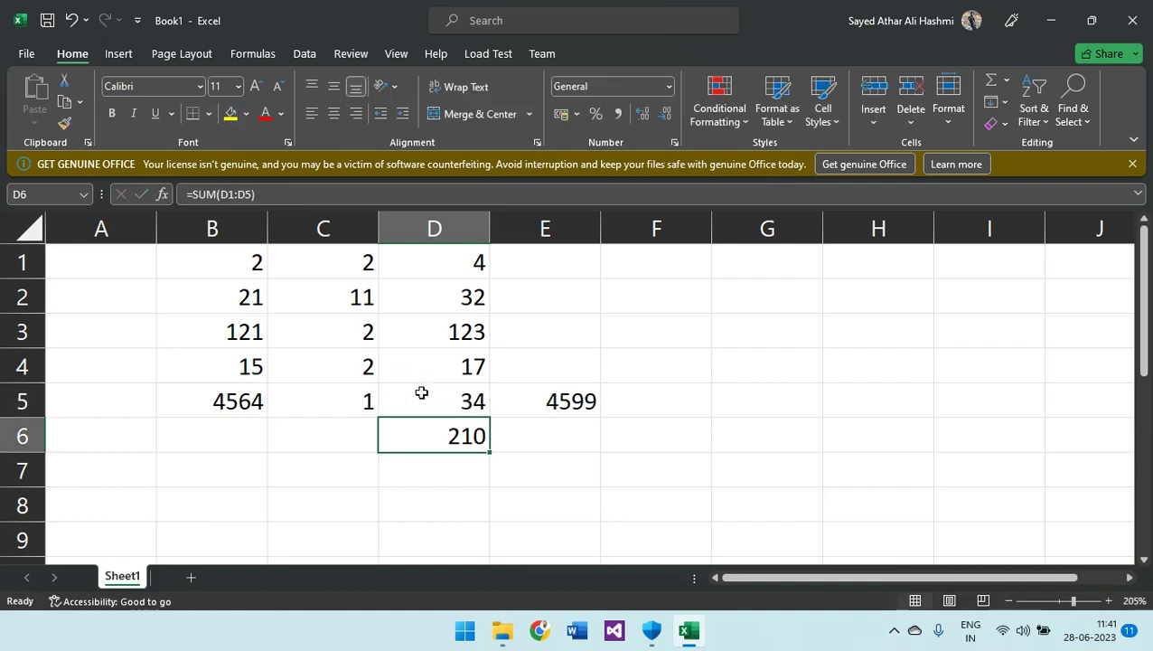
- Verify the updated totals, 4599 in E5 and 210 in D6, and cancel the save prompt
left_click(531, 403)
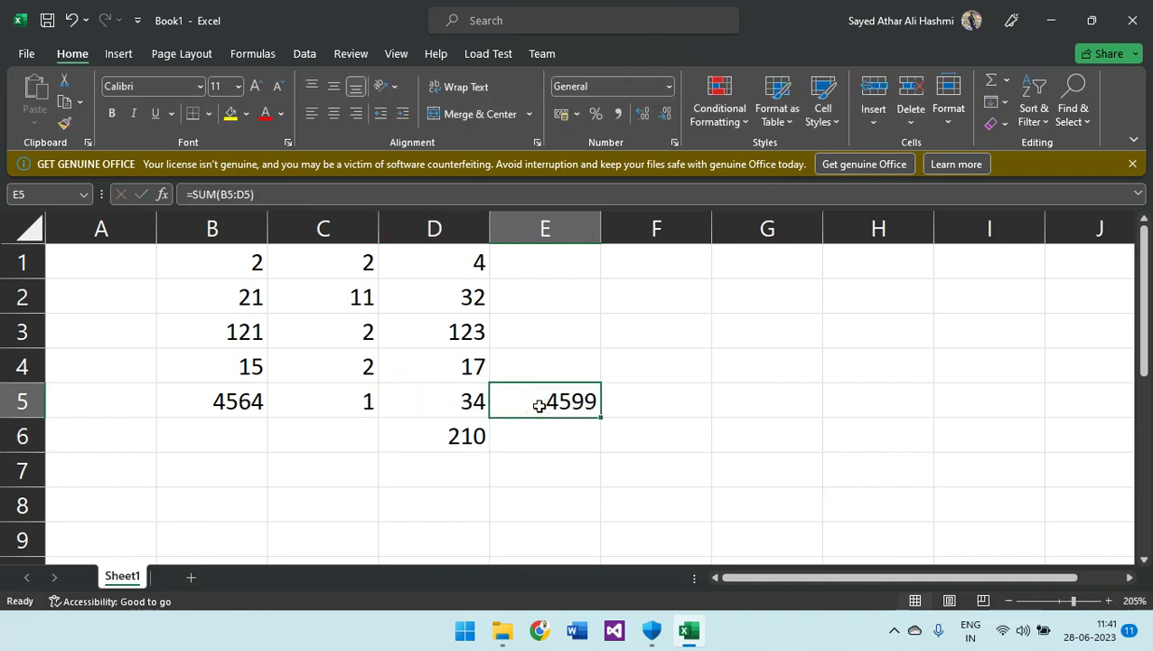
left_click(461, 400)
left_click(454, 434)
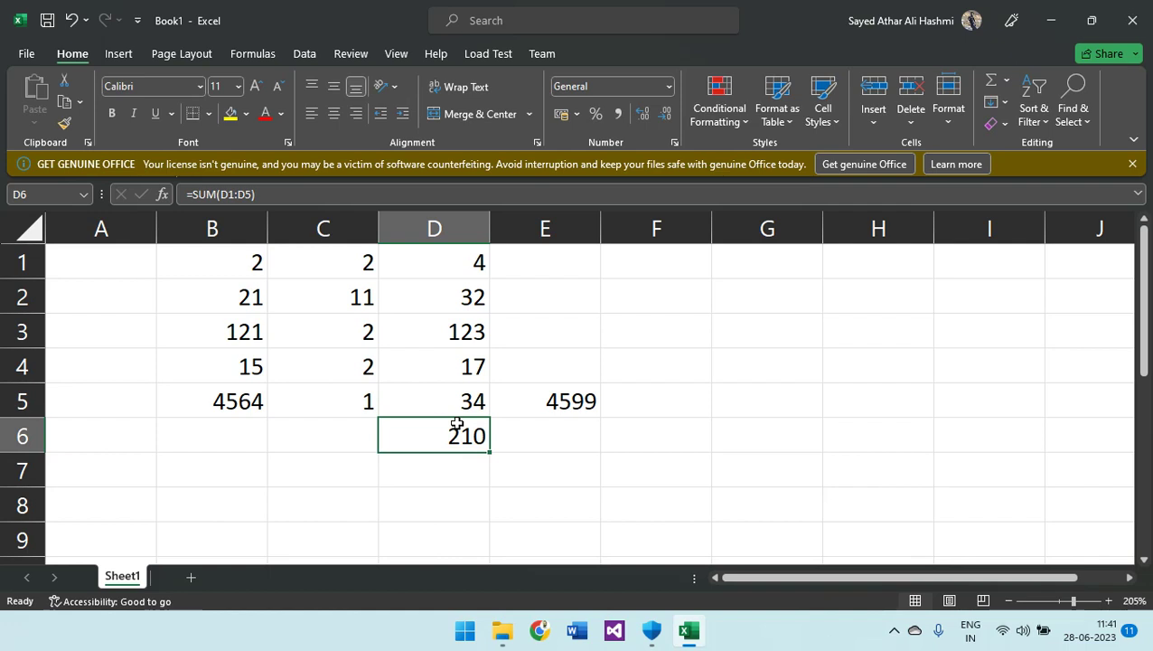
key("ctrl+s")
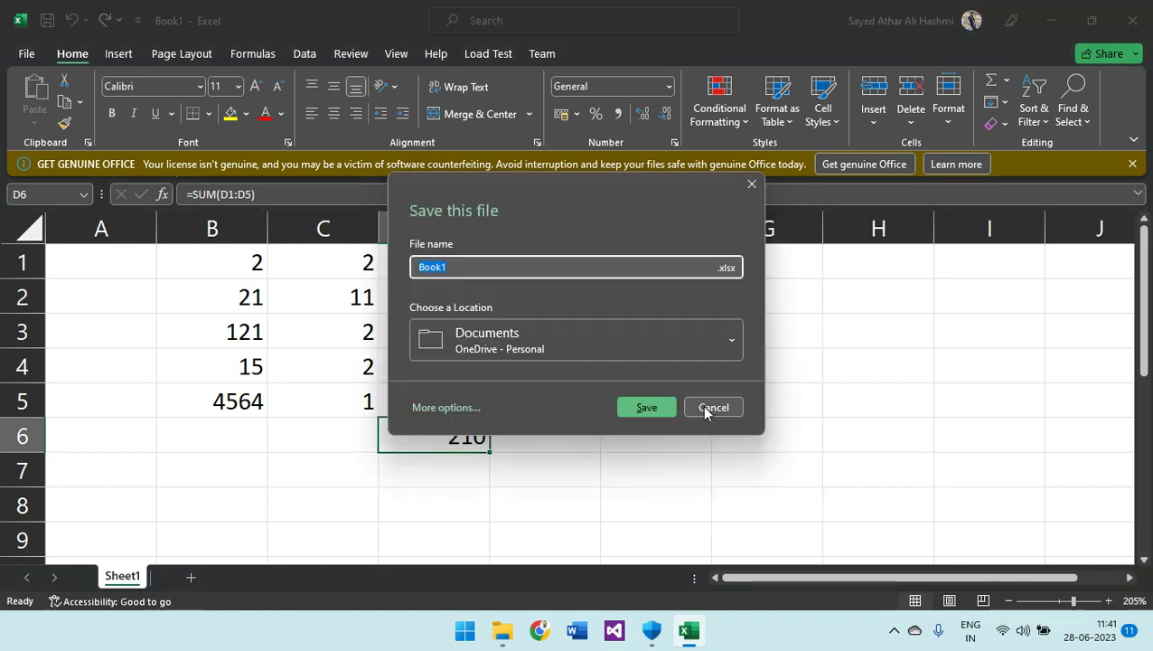
left_click(711, 406)
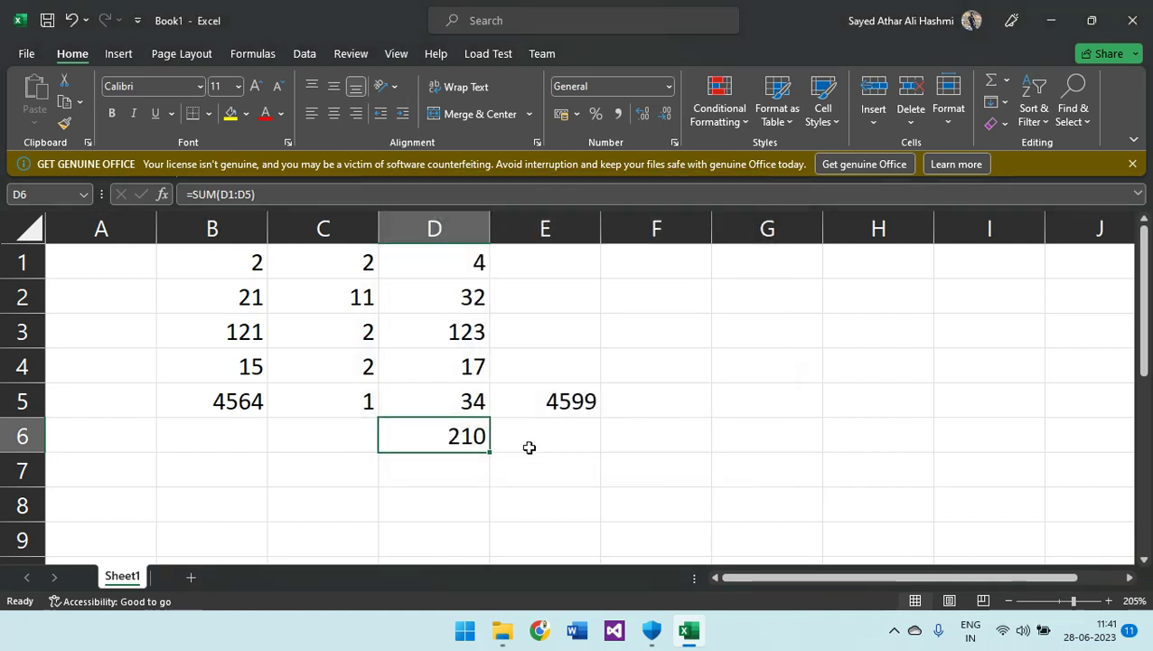
- Enter =SUM(B2,C3,D4) in G8 so it shows 40
left_click(776, 492)
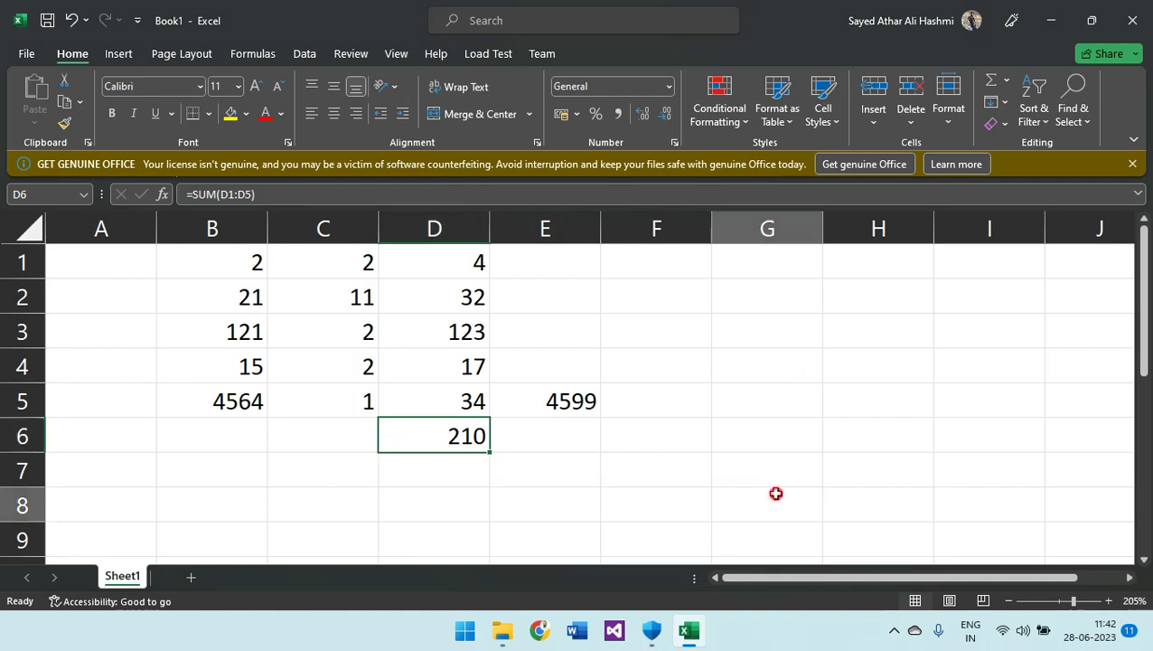
type("=s")
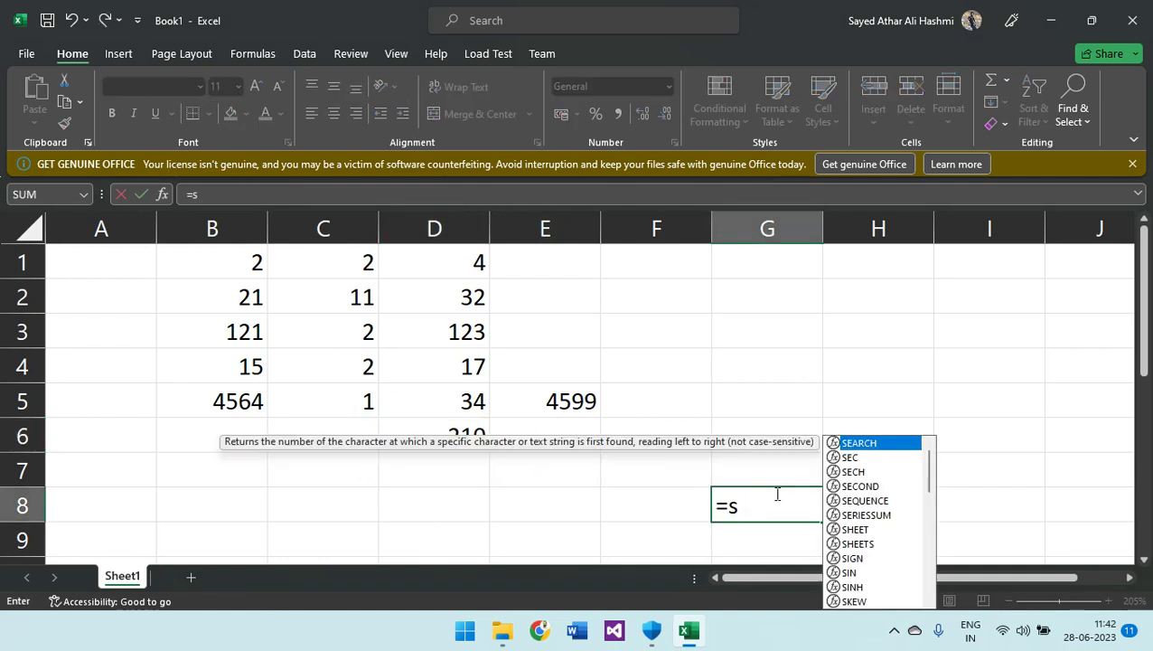
type("um()")
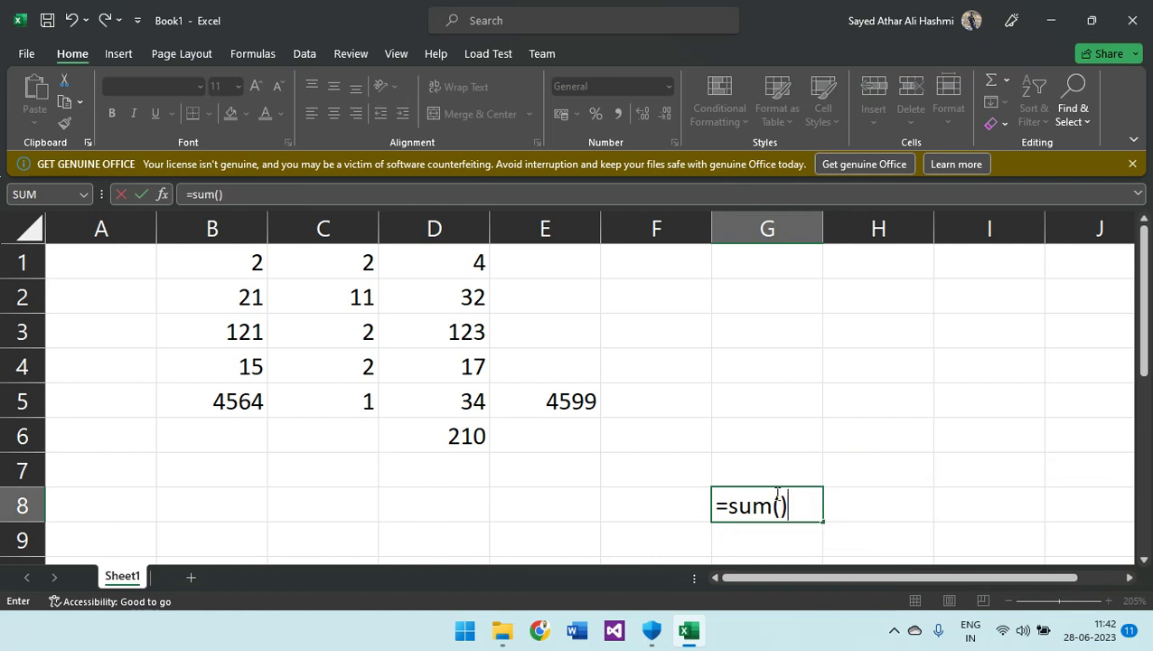
key("Return")
key("Return")
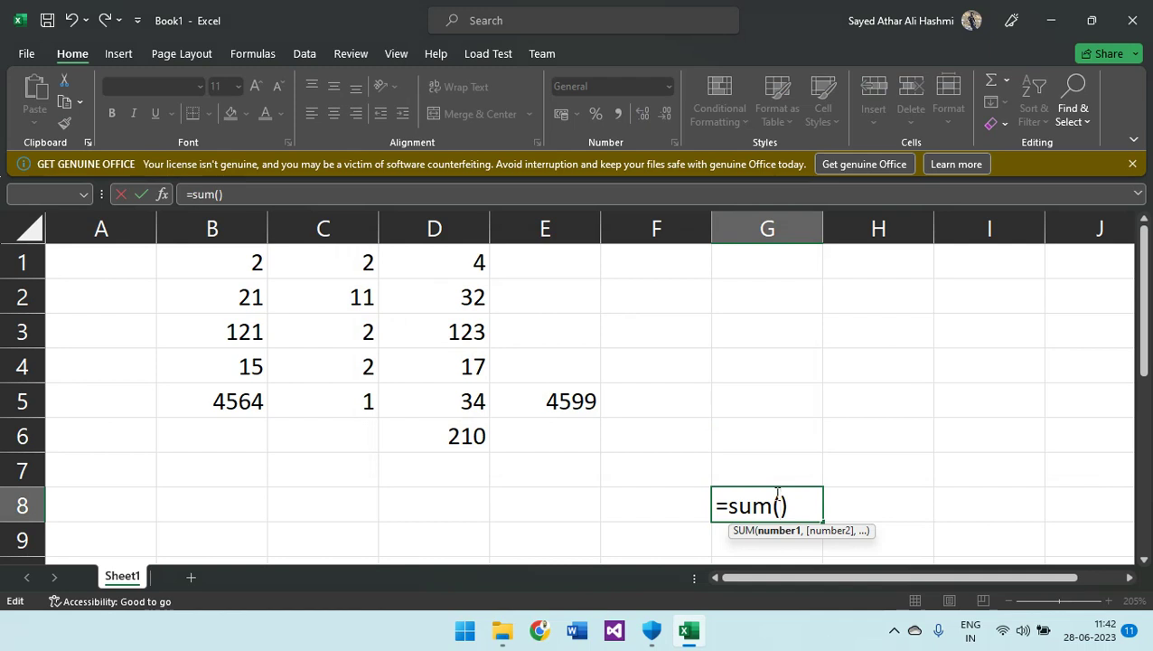
type("b2")
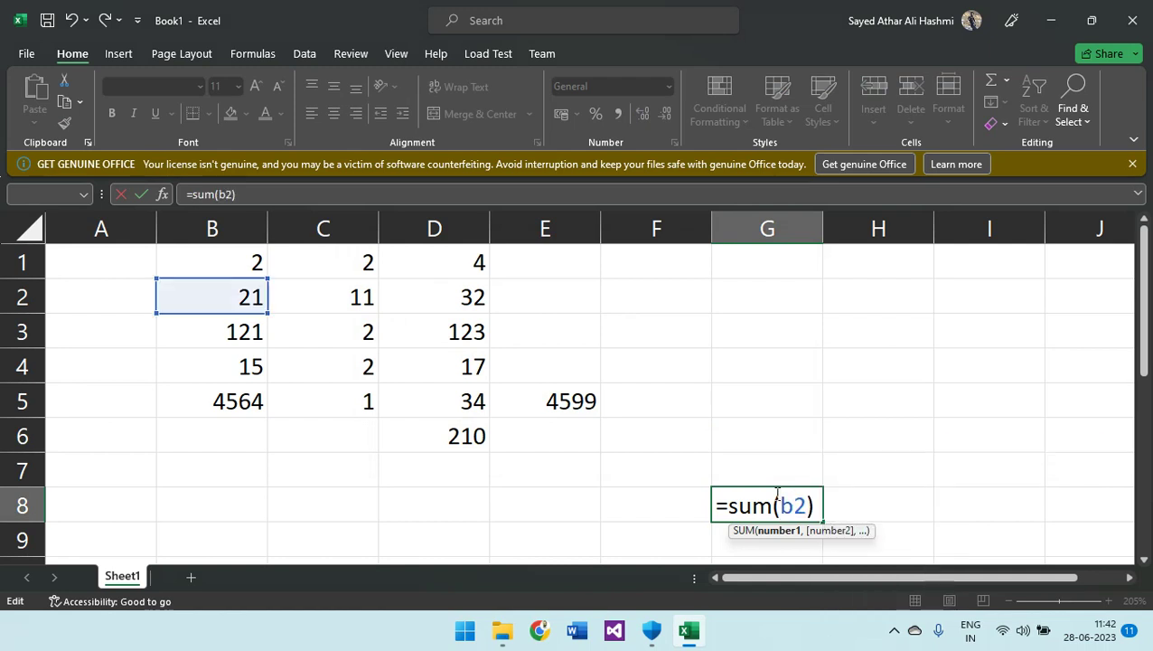
type(",c")
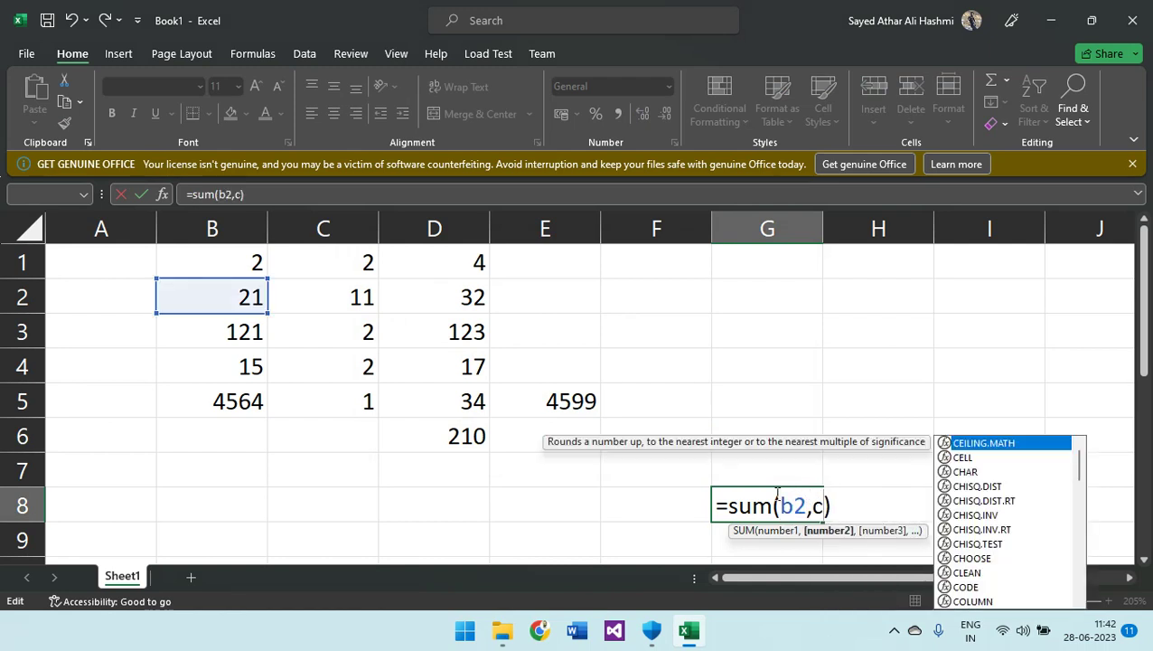
type("3,")
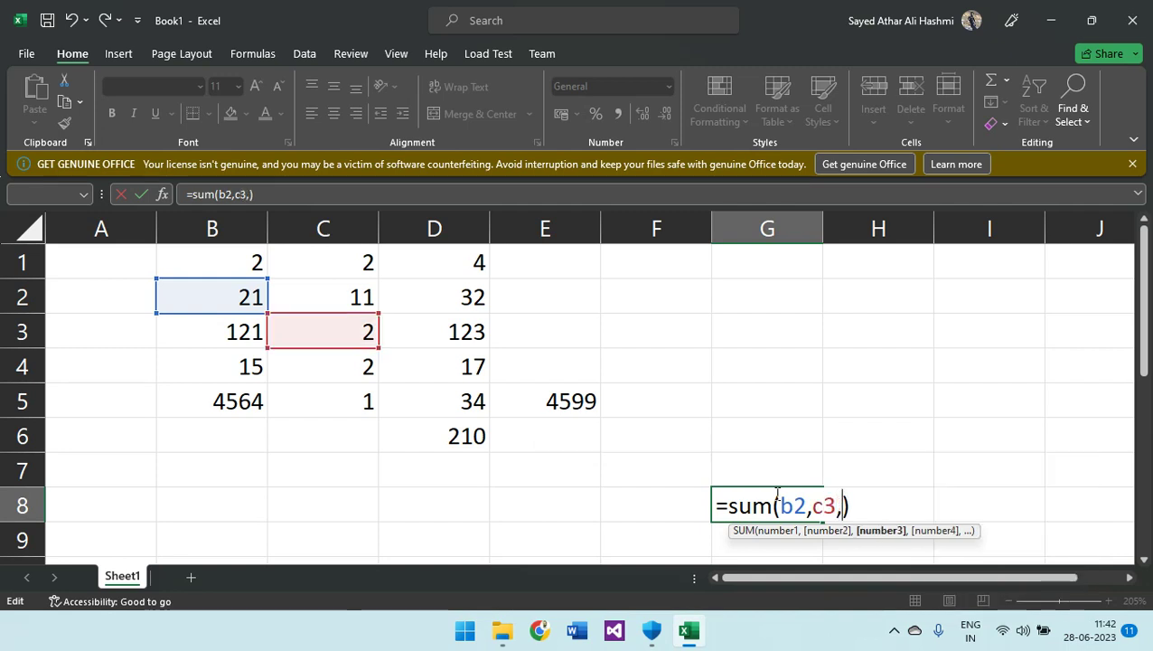
type("d4")
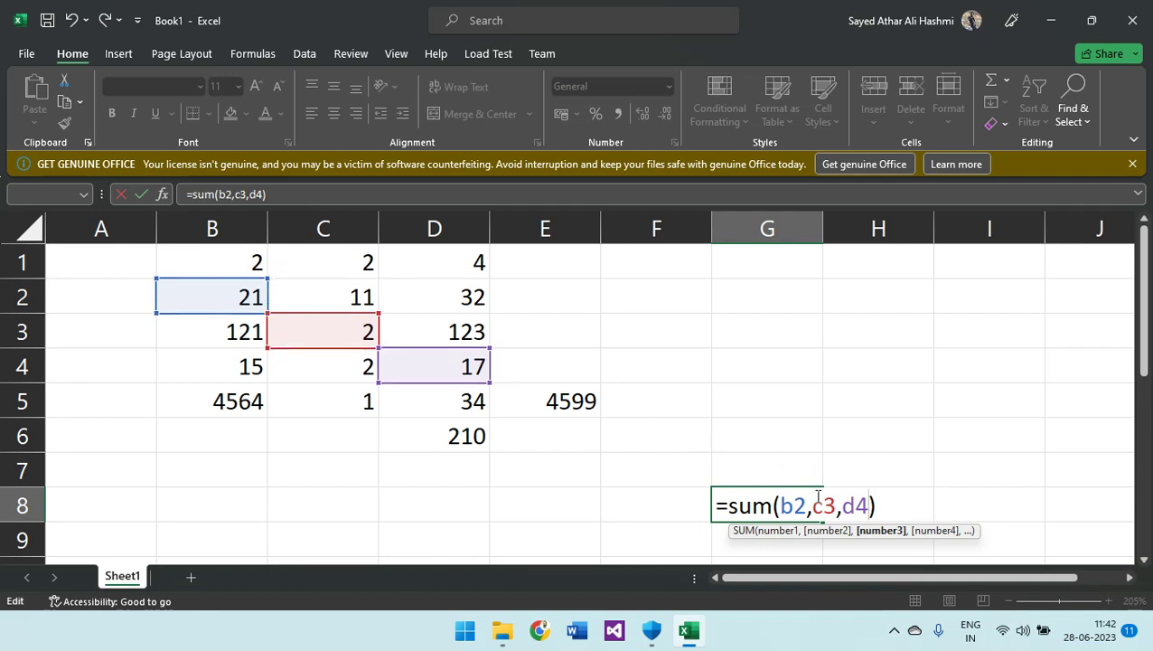
key("Return")
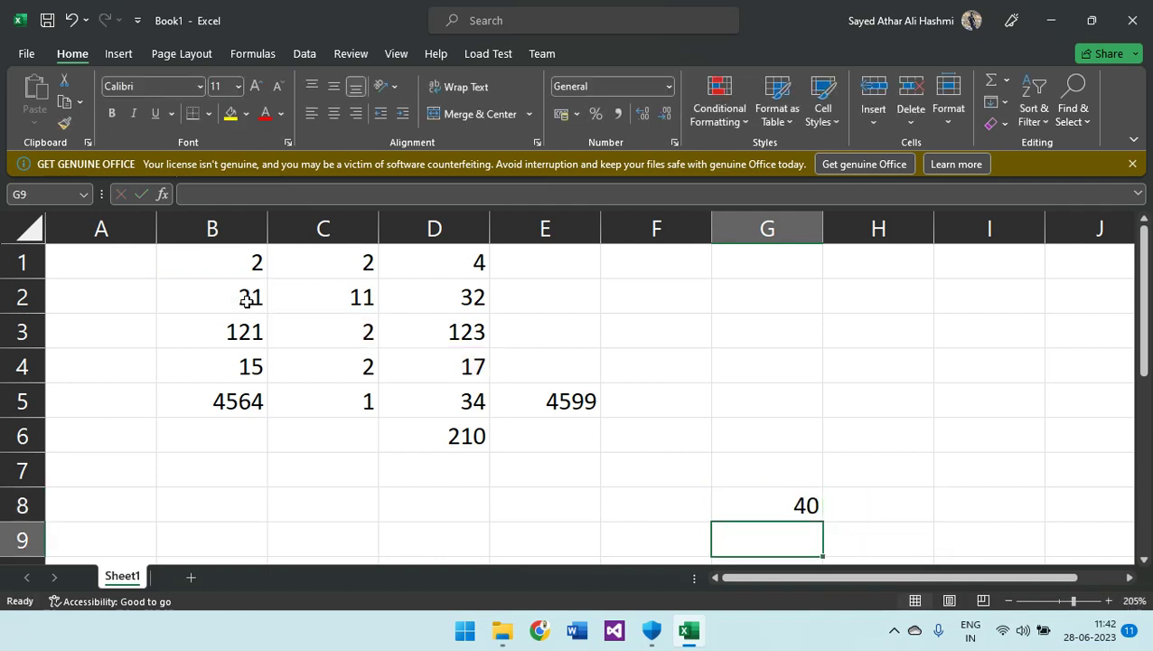
- Review the G8 formula in the formula bar and confirm it unchanged
left_click(796, 504)
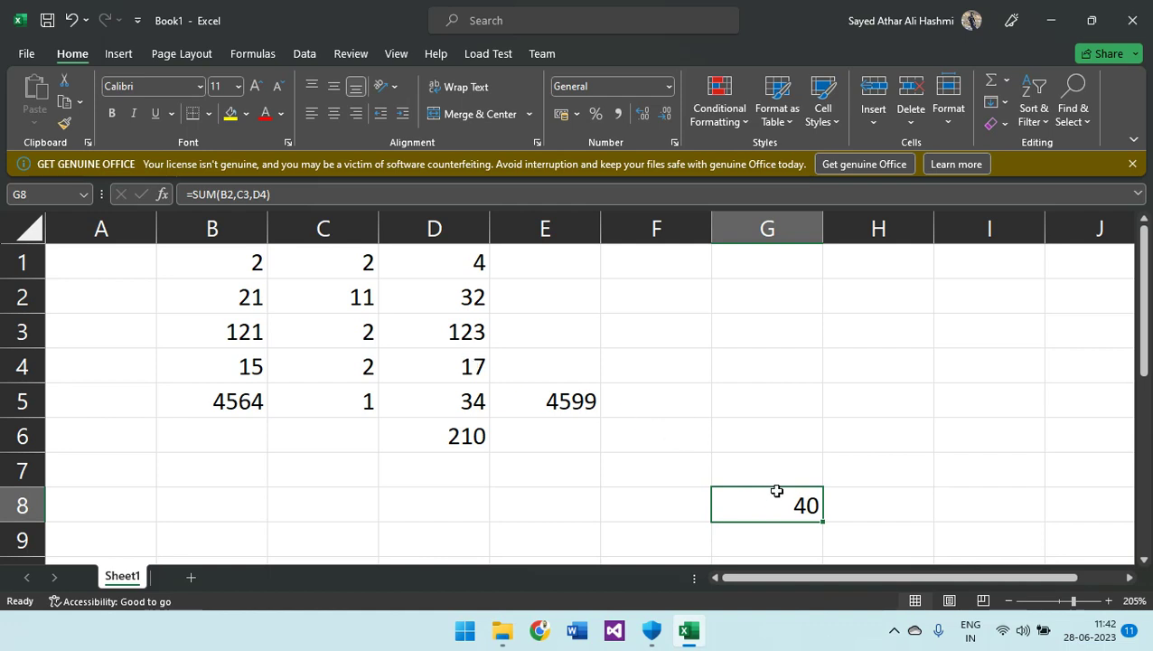
left_click(223, 194)
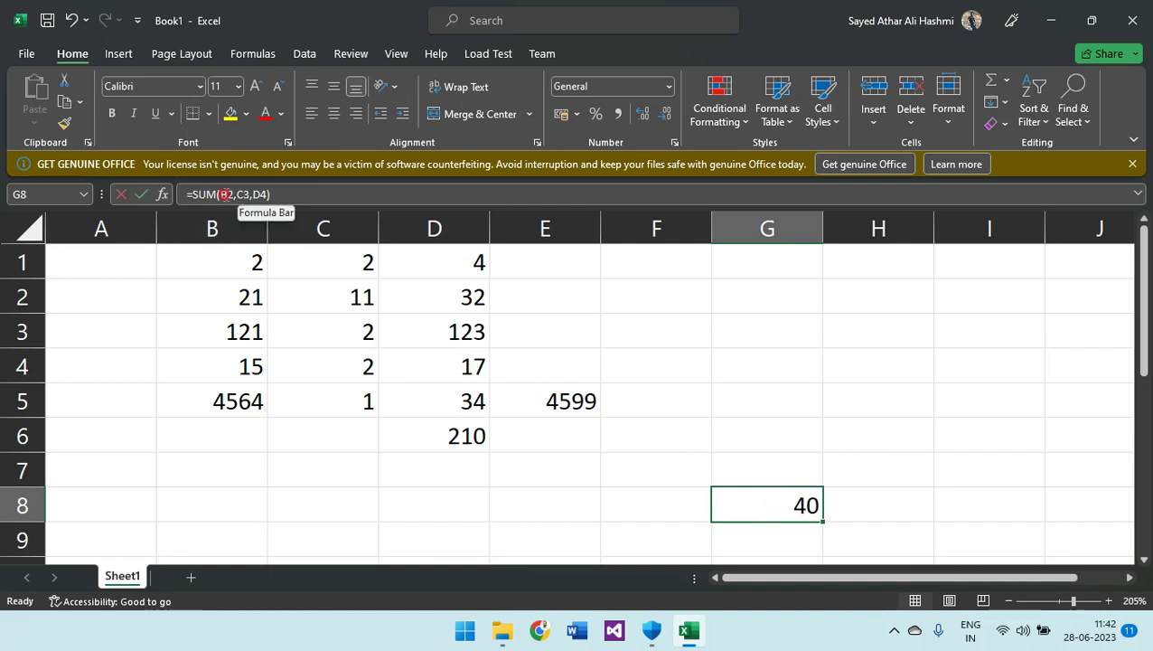
left_click_drag(224, 194, 573, 370)
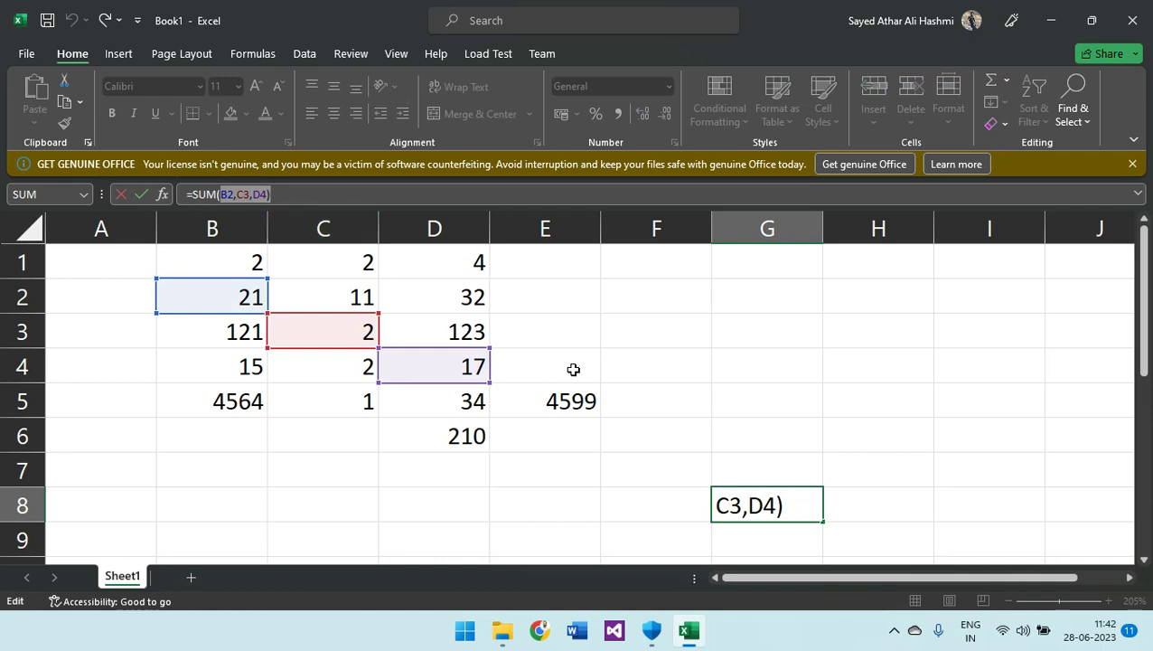
key("Return")
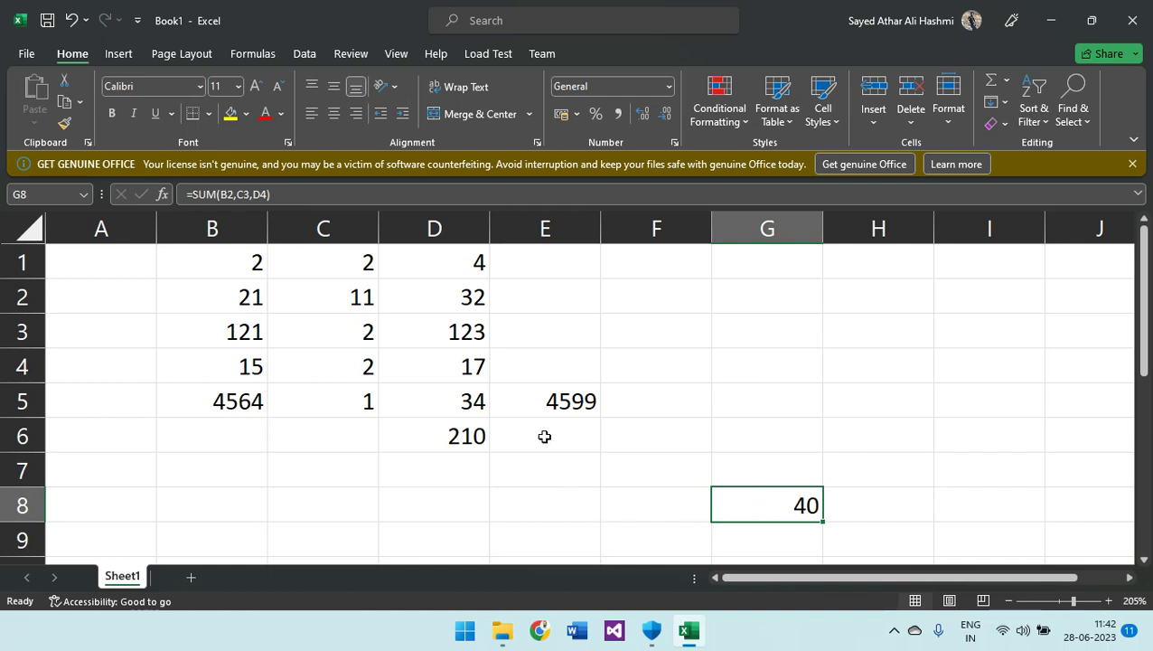
left_click(322, 195)
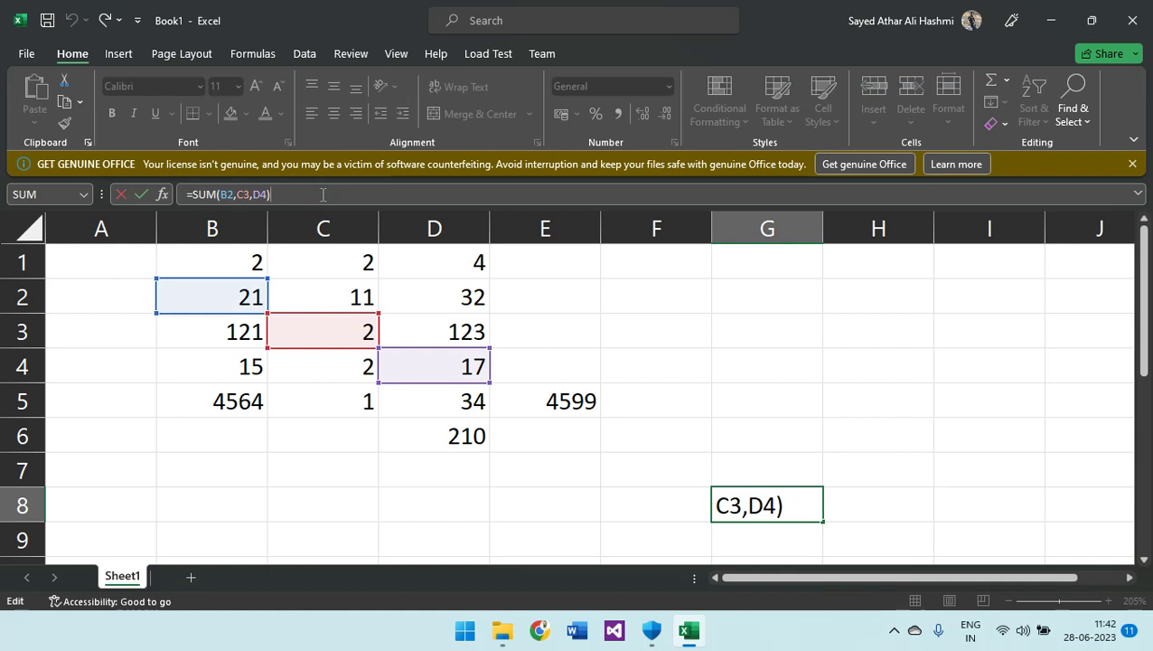
key("ctrl+Return")
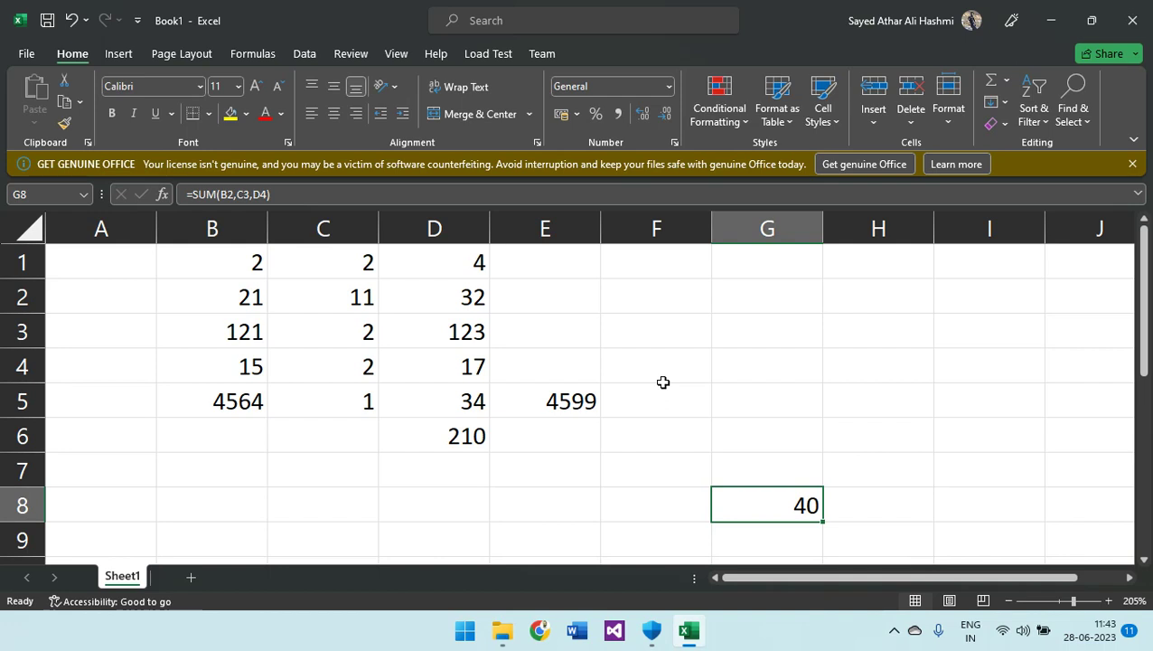
- Type the labels SUM in G1 and AVG in G2, dismissing the save prompt
left_click(747, 272)
type("SUM")
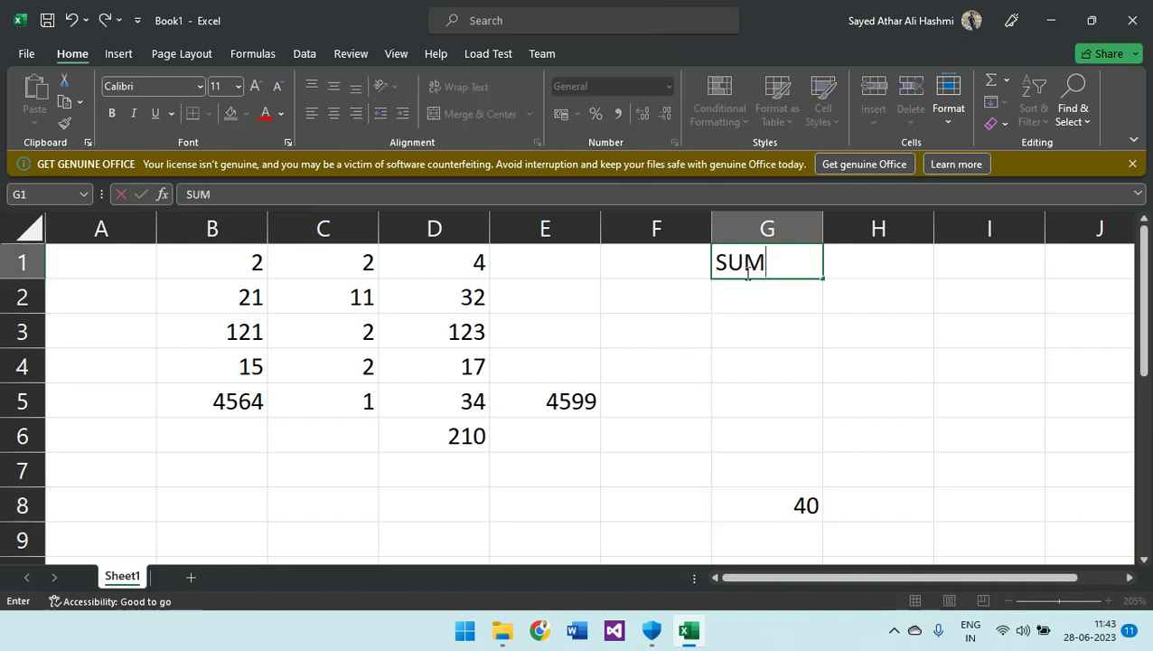
key("Return")
type("AVG")
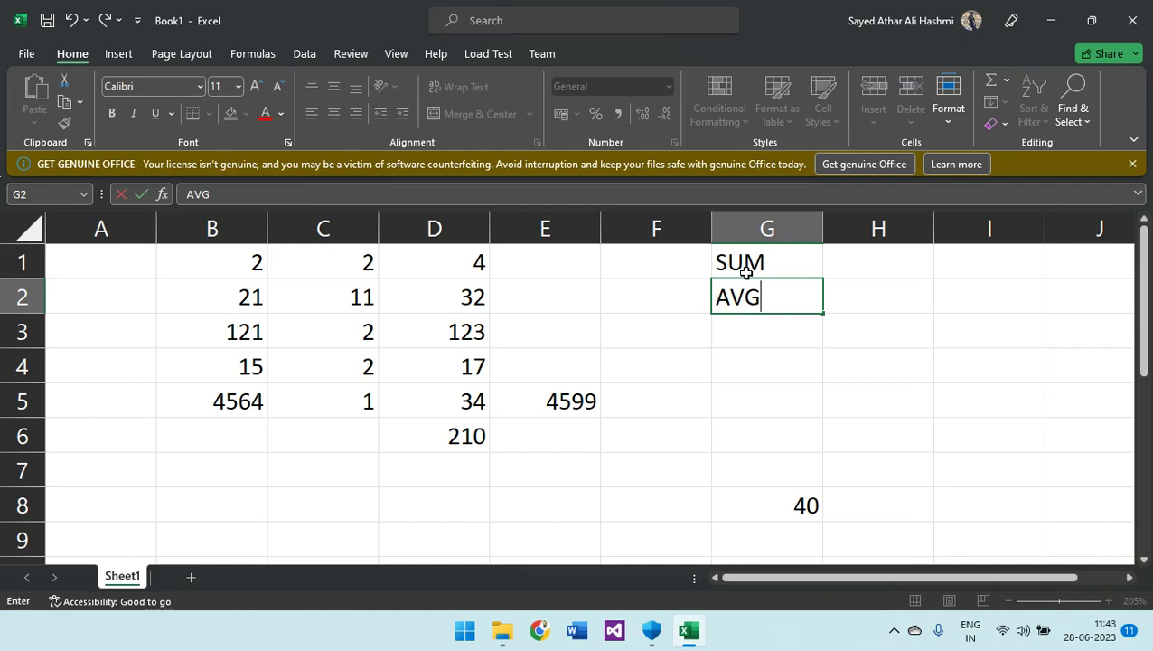
left_click(458, 479)
key("ctrl+s")
key("Escape")
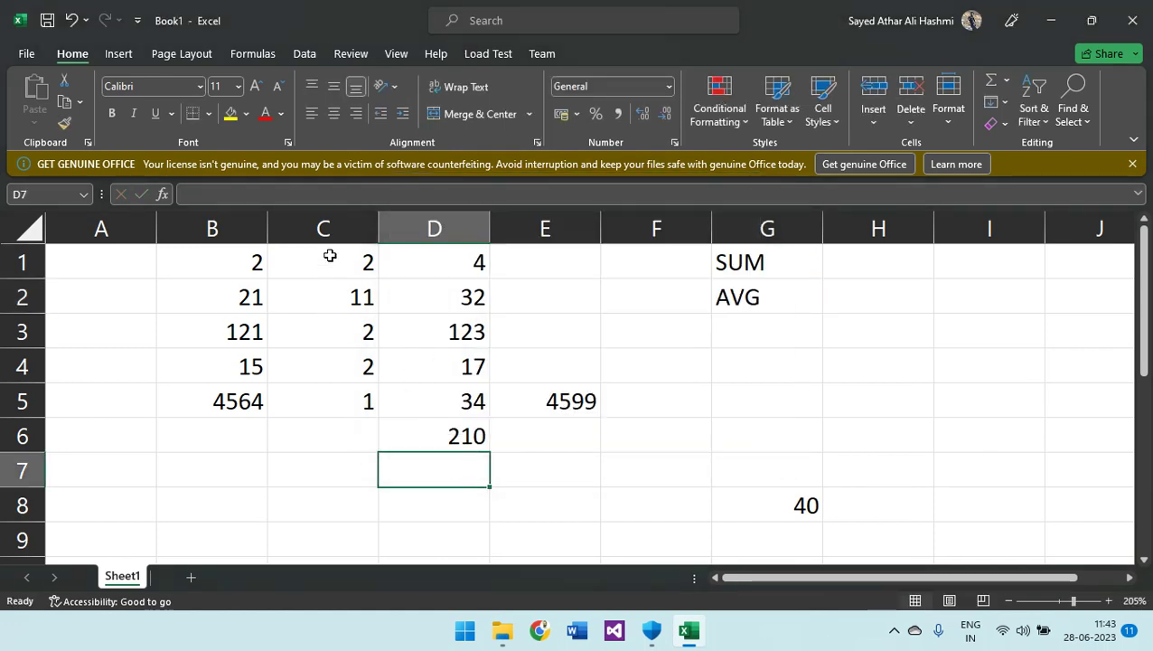
- Enter =AVERAGE(C1:C5) in C7, showing 3.6
left_click_drag(330, 255, 337, 398)
left_click(330, 465)
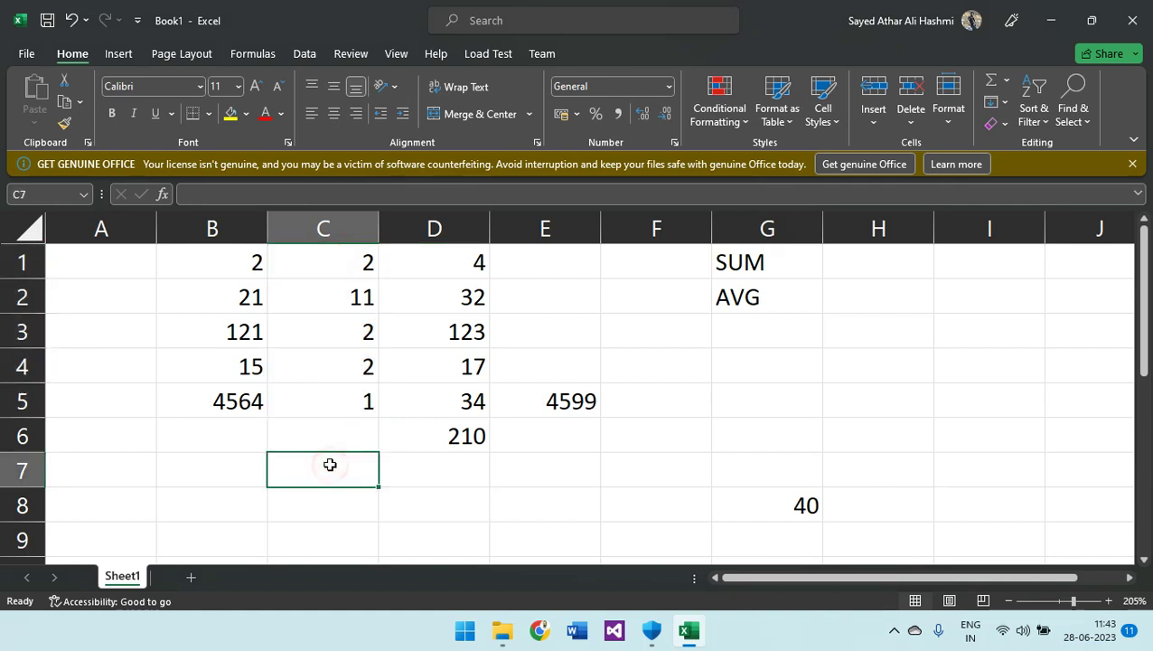
type("=")
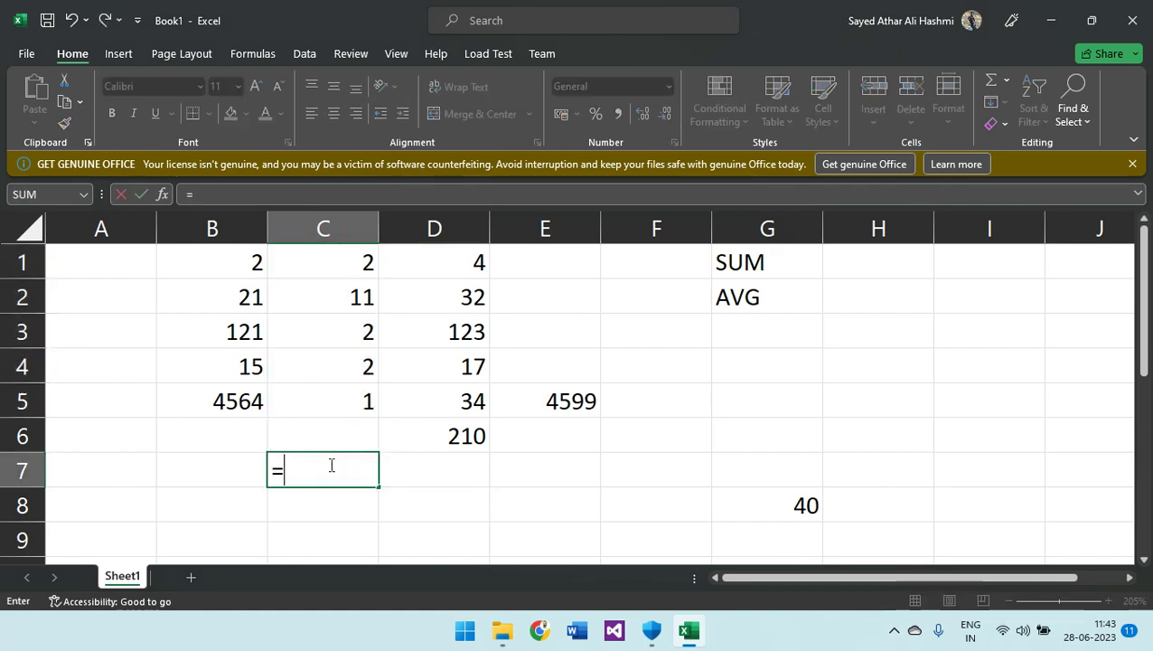
type("av")
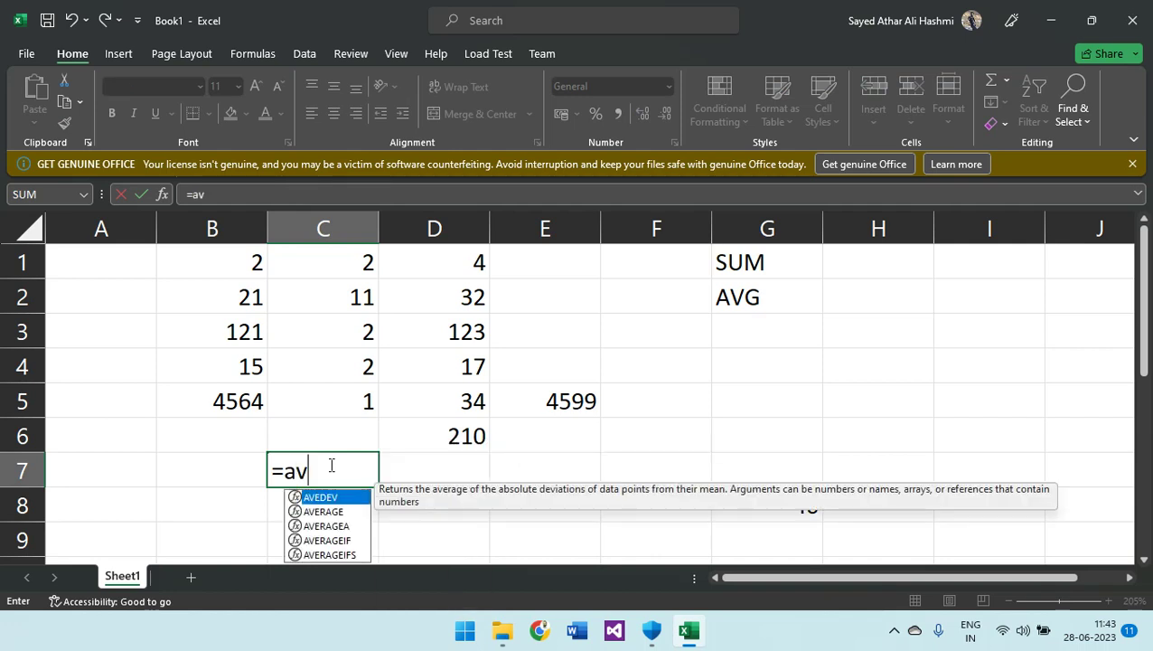
type("e ra")
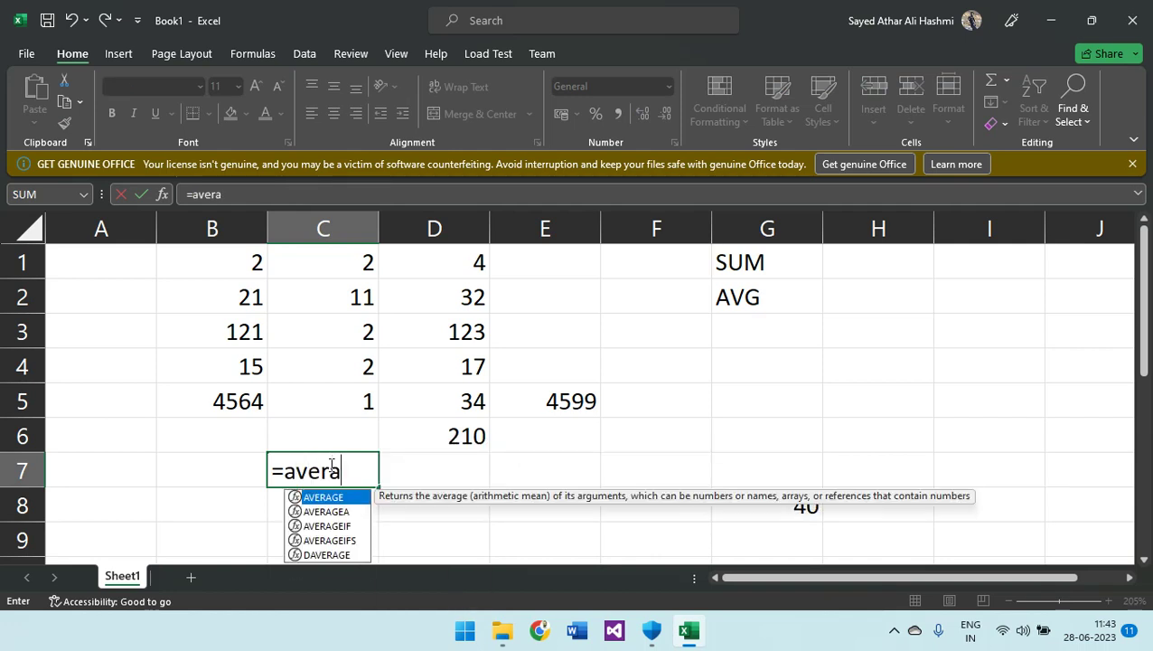
type("ge")
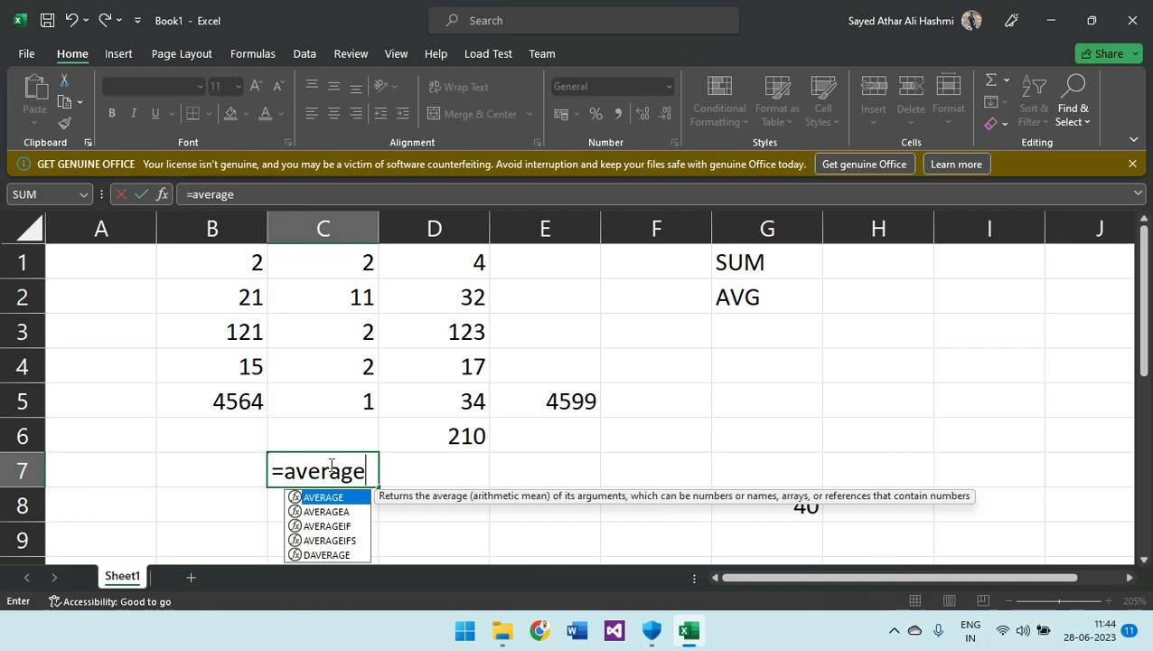
type("()")
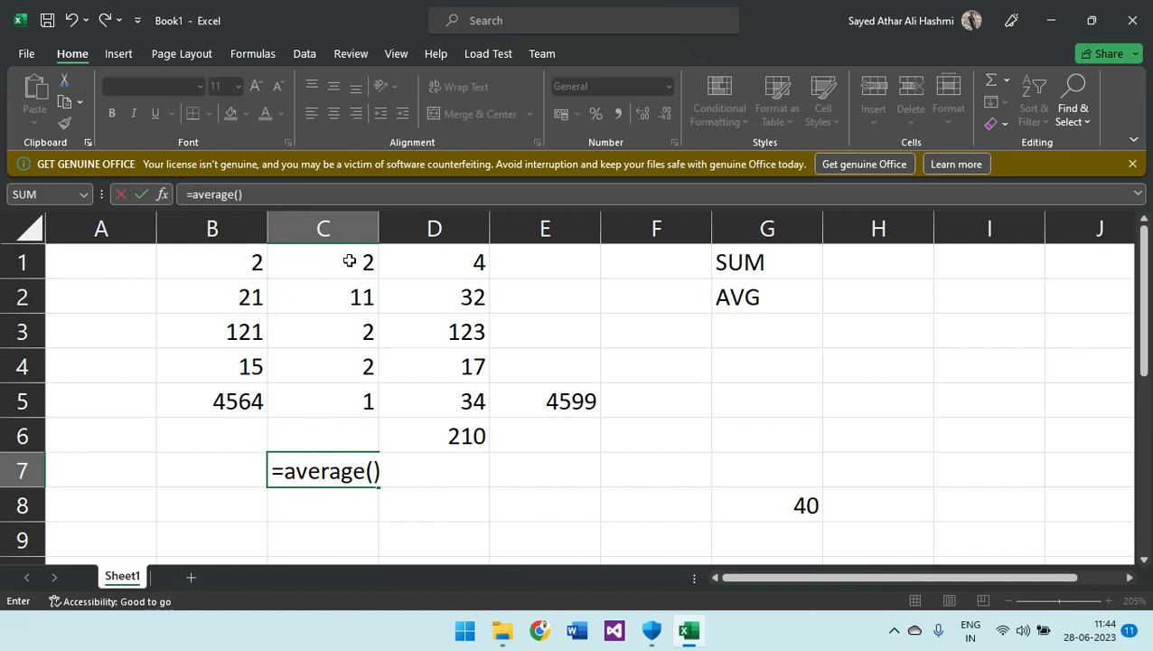
key("Return")
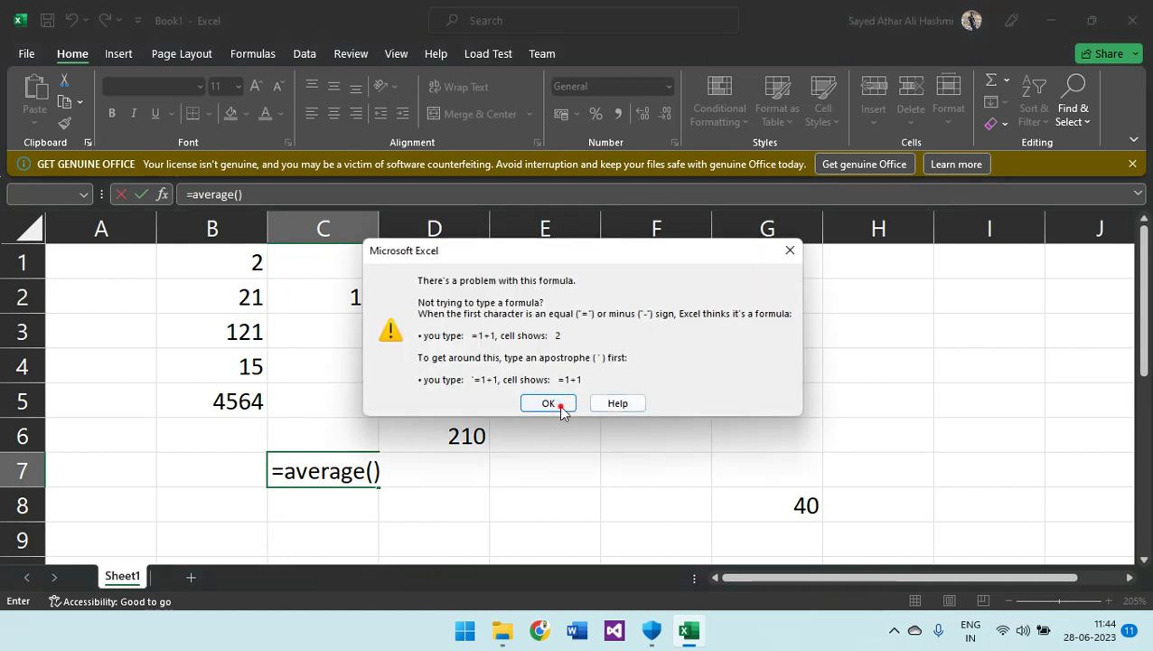
left_click(549, 403)
left_click_drag(294, 253, 329, 395)
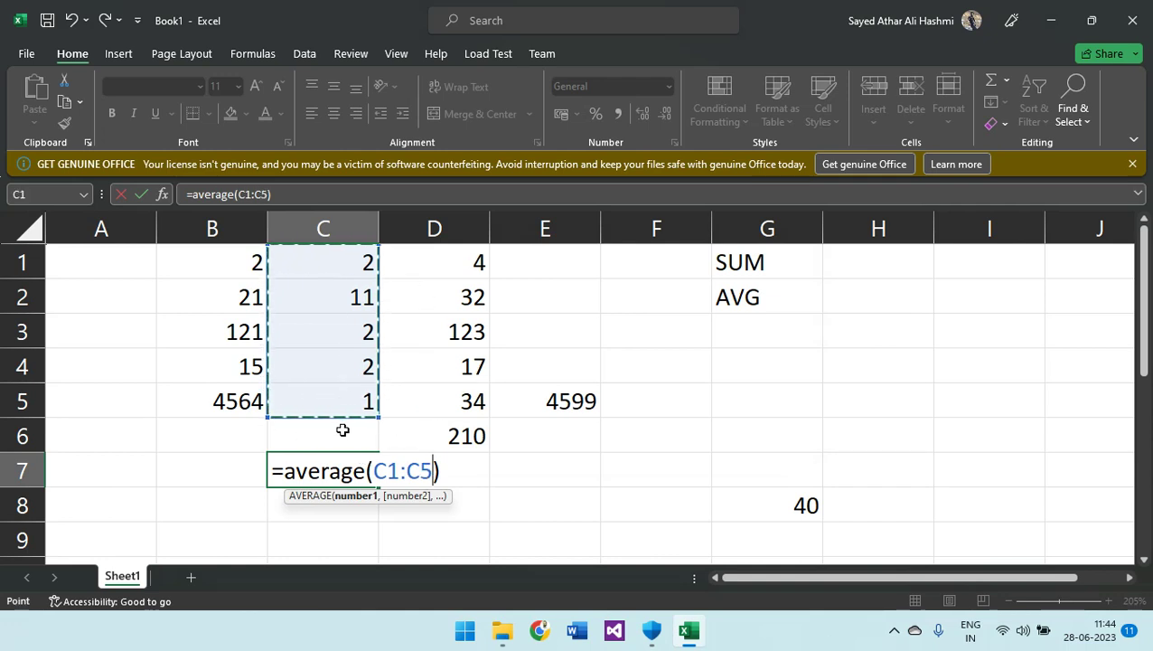
key("Return")
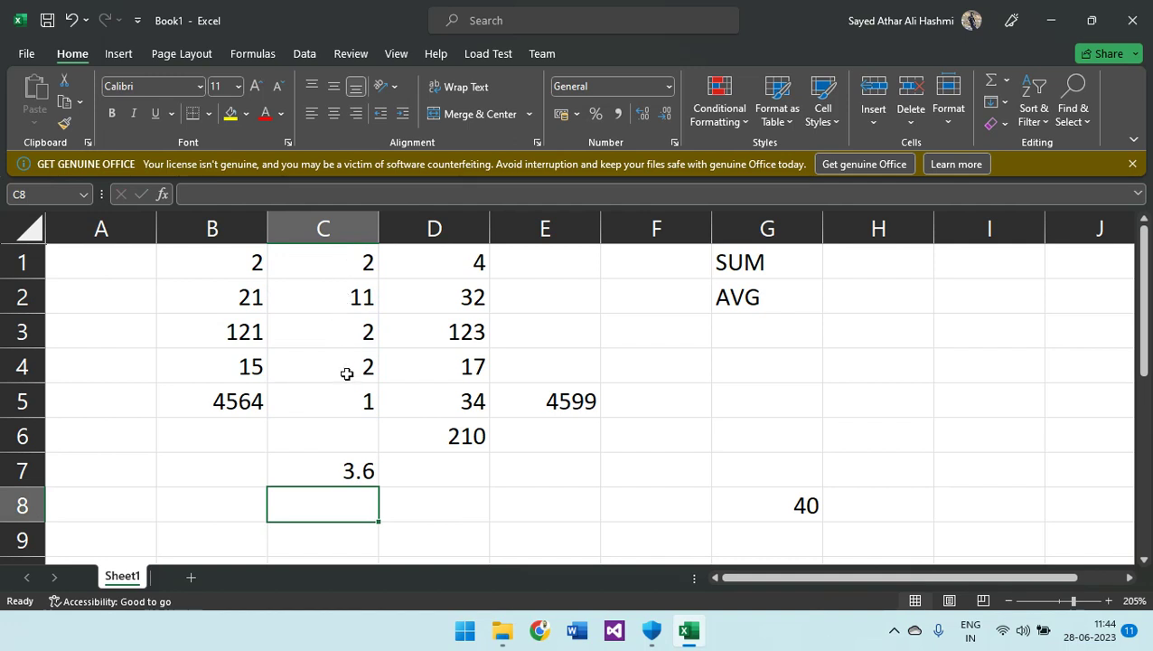
left_click(342, 474)
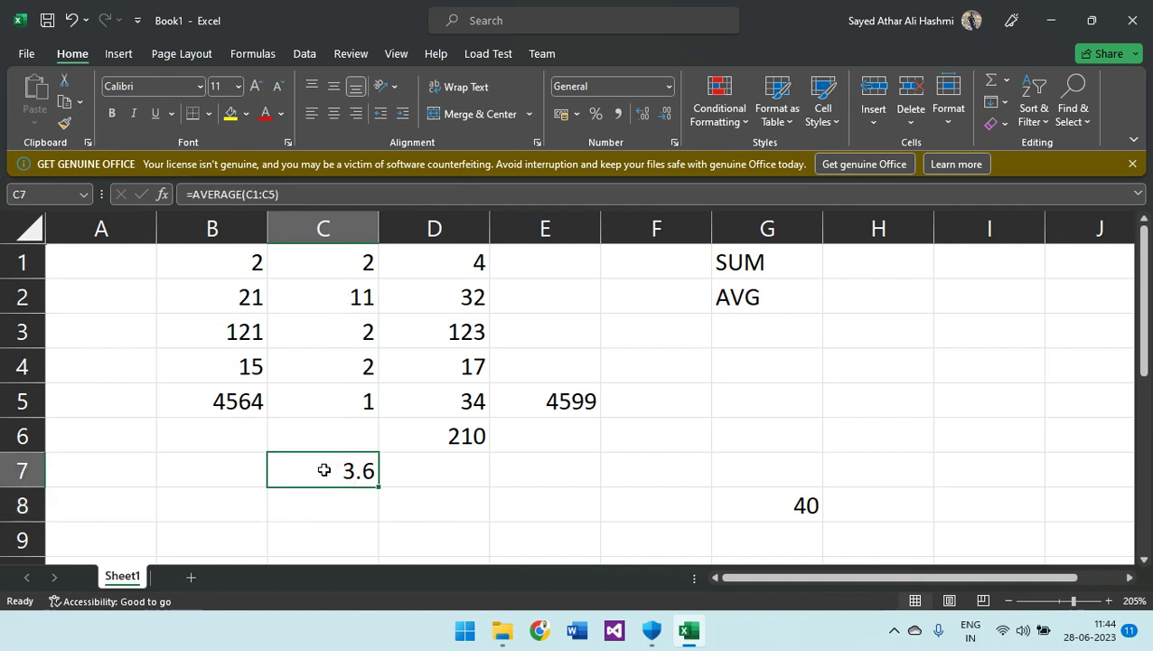
- AutoSum C1:C5 into C6 to show 18, then recheck the C6 and C7 formulas
left_click(350, 430)
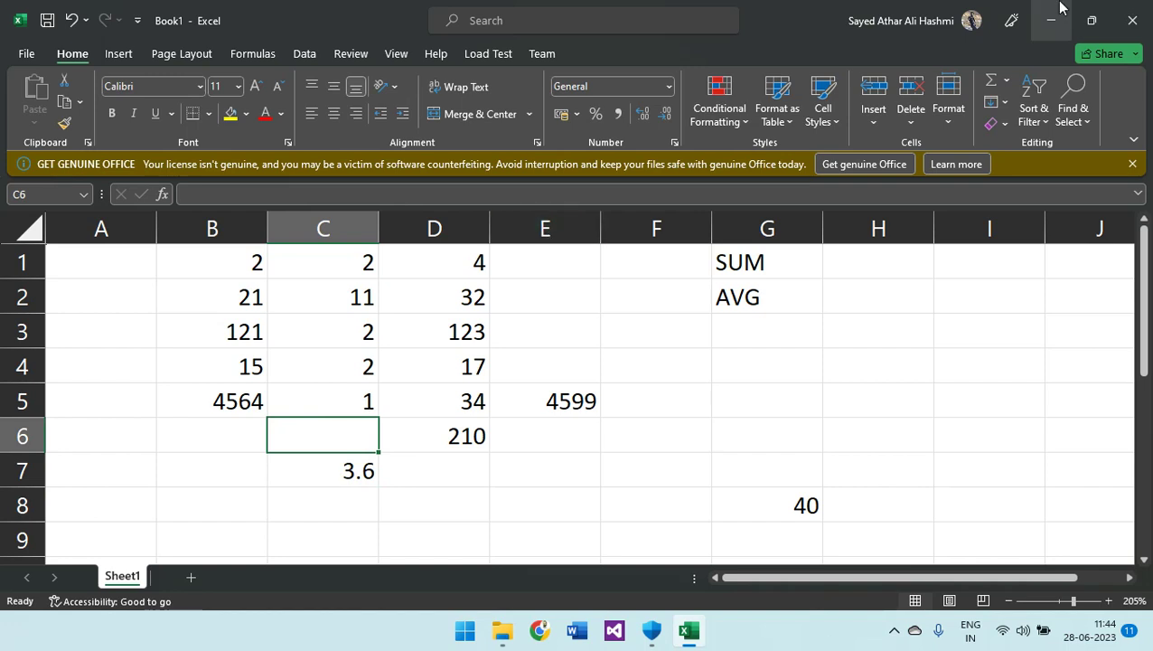
left_click(991, 81)
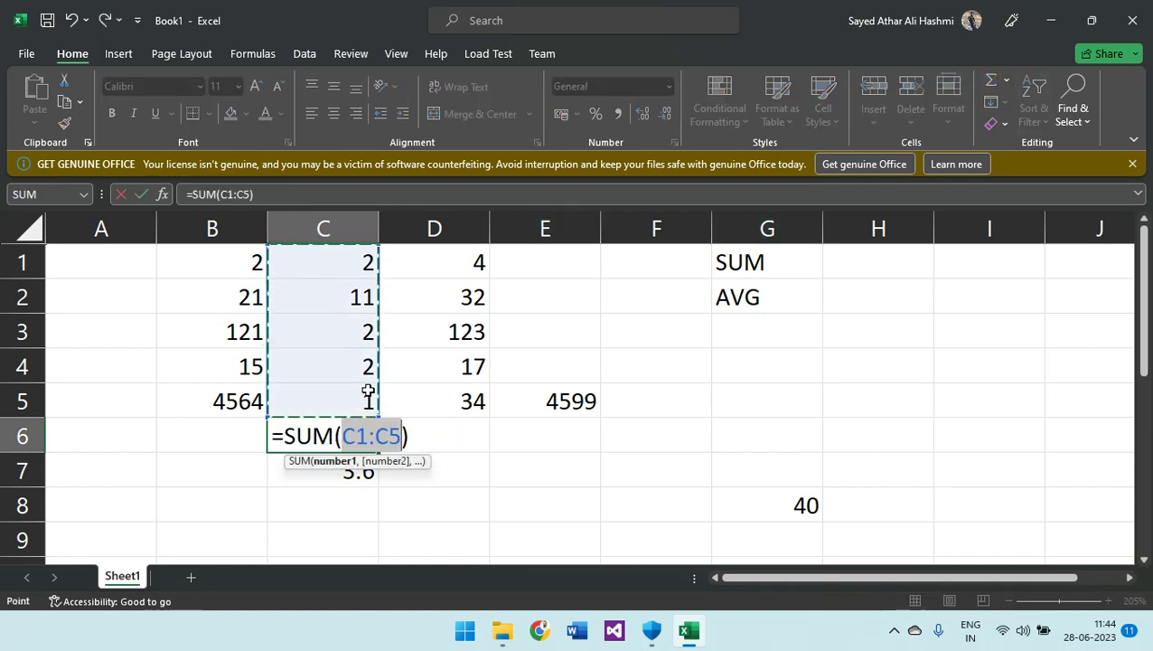
key("Return")
left_click(352, 431)
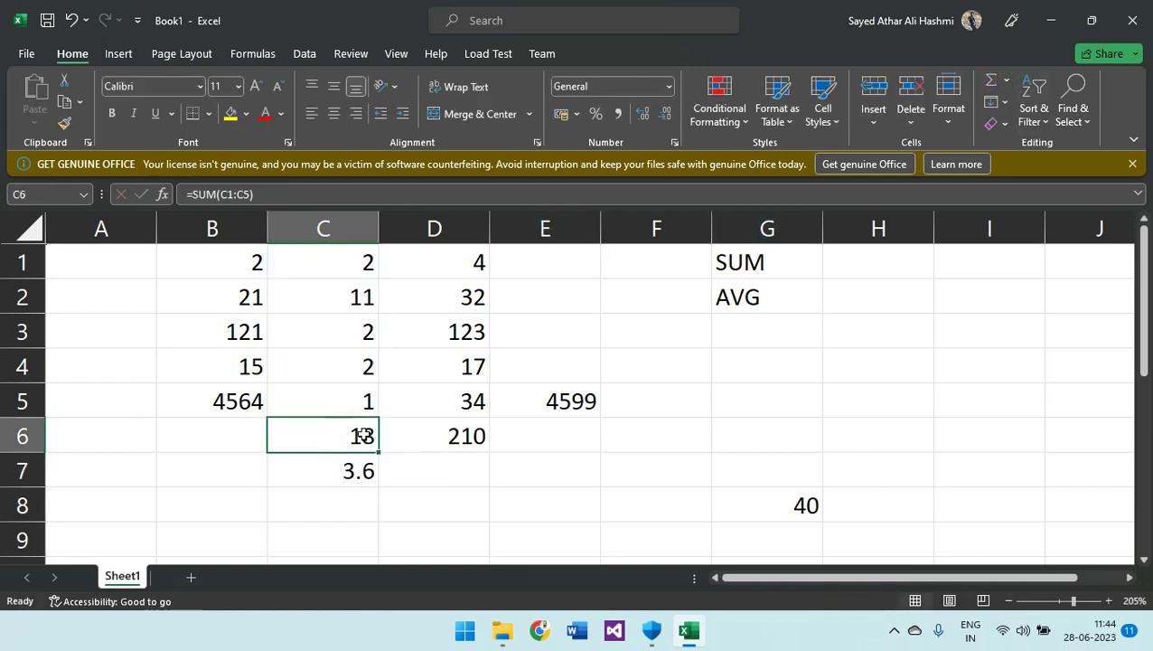
left_click(339, 471)
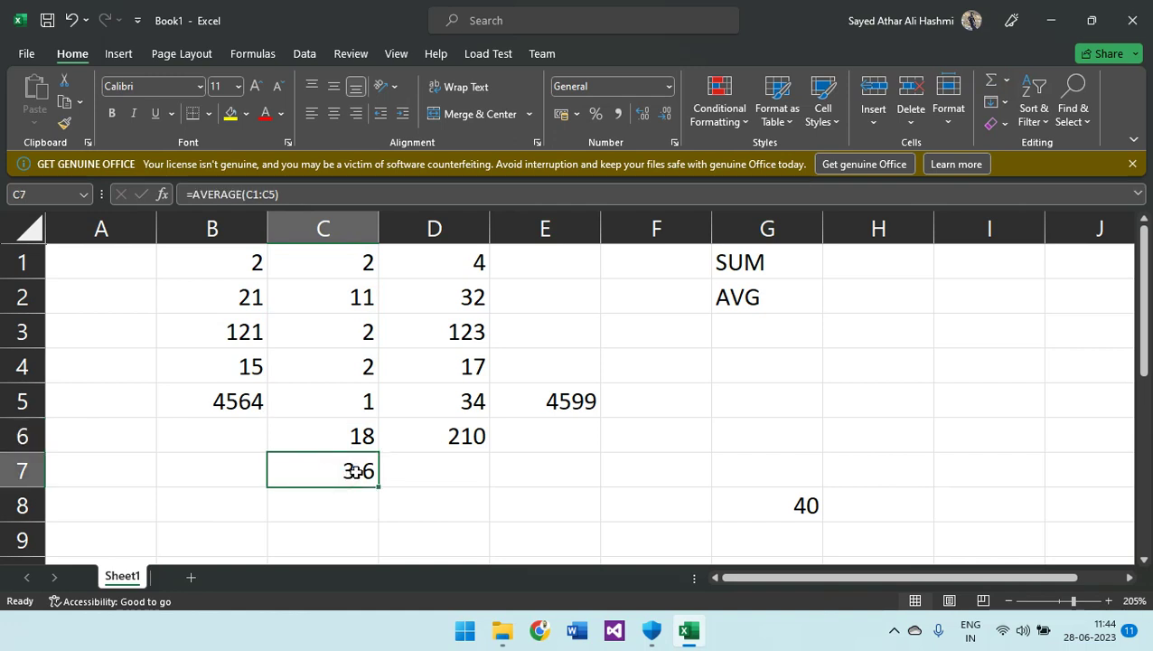
left_click(757, 302)
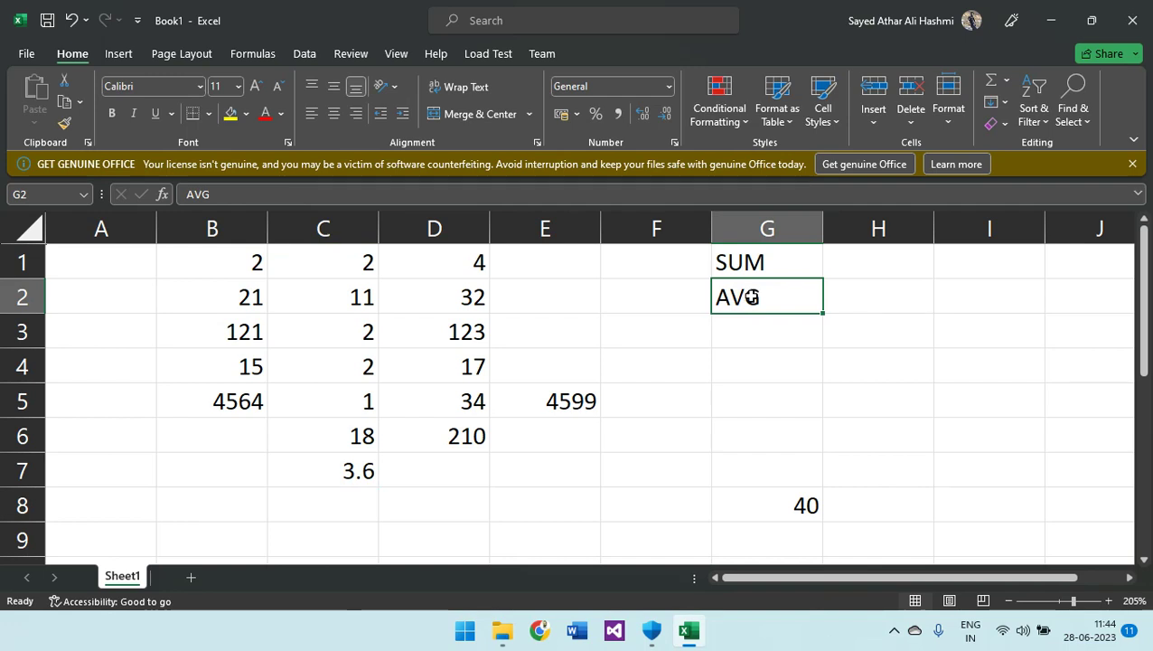
- Change the G2 label from AVG to AVERAGE
double_click(766, 292)
key("BackSpace")
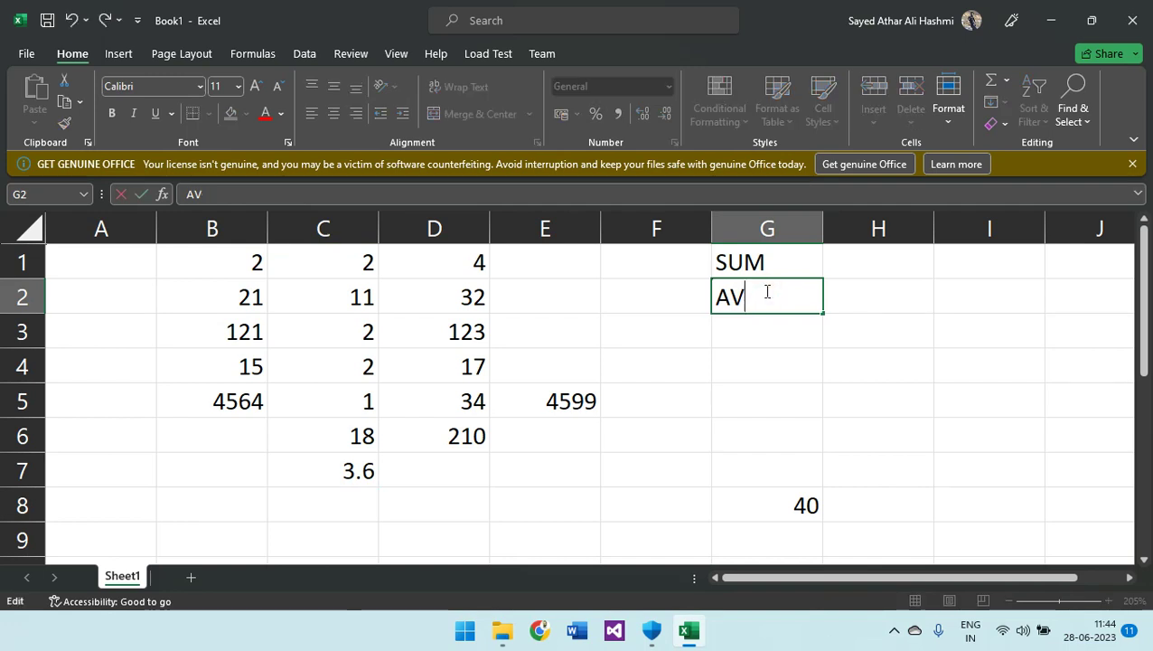
type("ERAG")
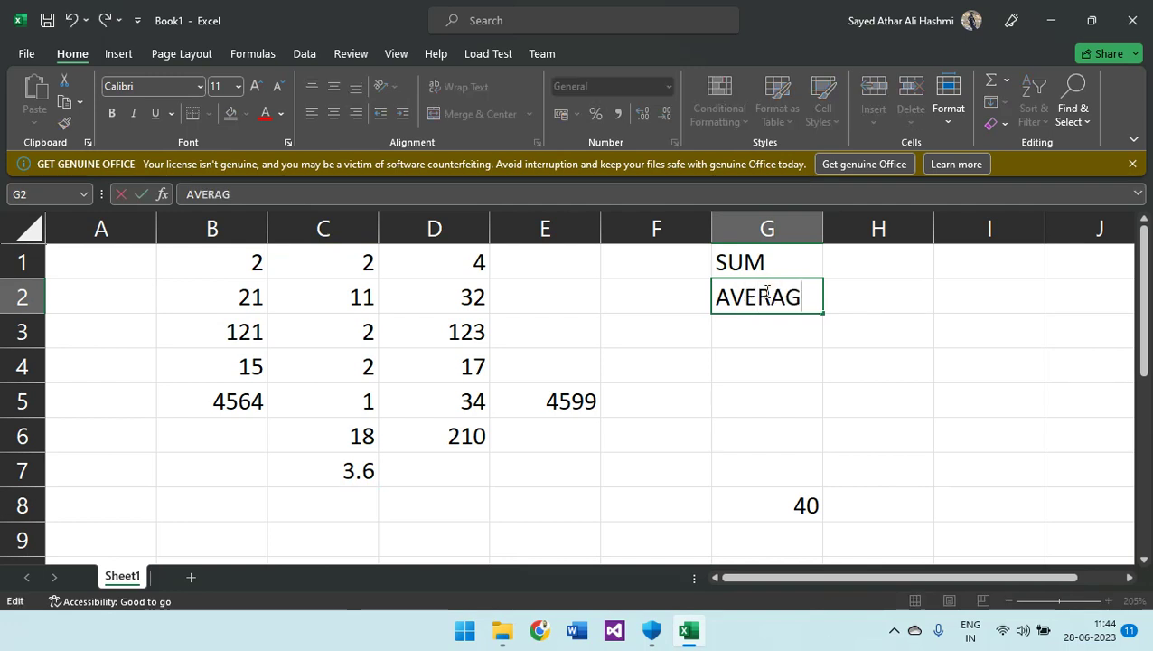
type("E")
key("Return")
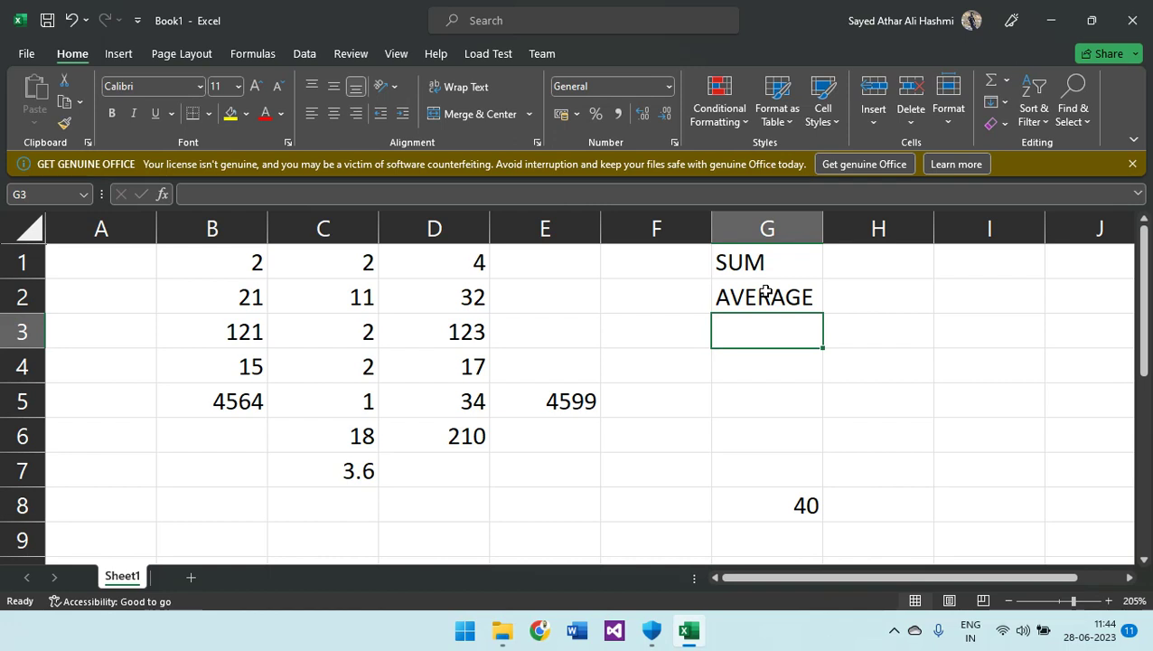
- Enter MIN, MAX and COUNT labels in G3, G4 and G5, then select the MIN and MAX cells
type("M")
type("IN")
key("Return")
type("MAX")
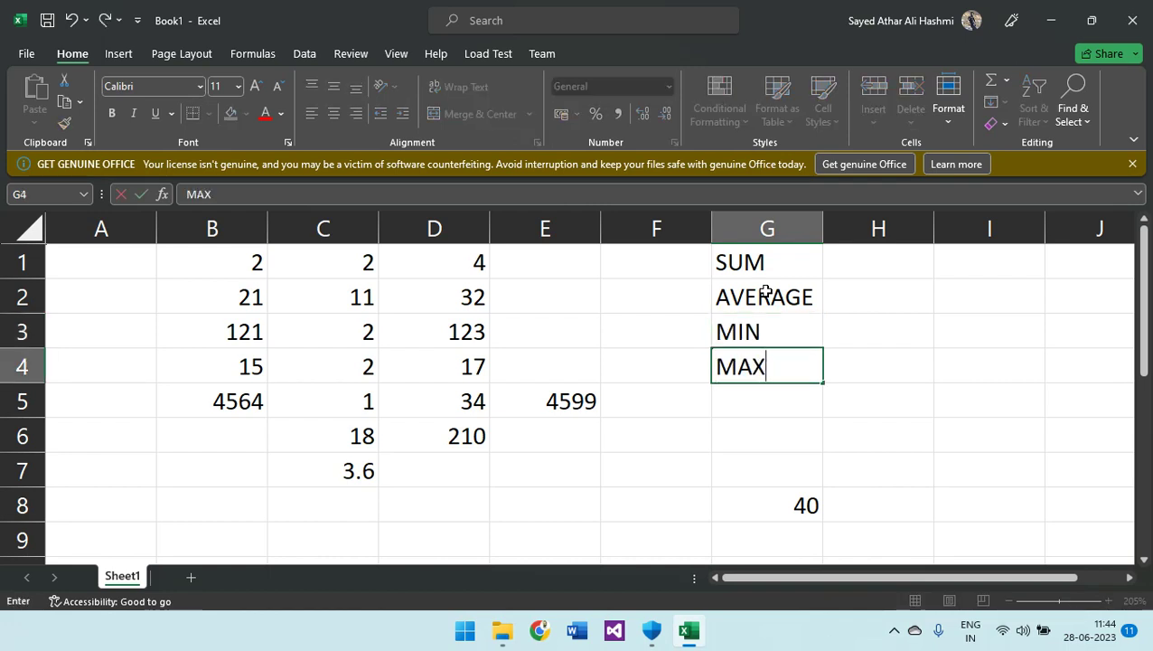
key("Return")
type("COUNT")
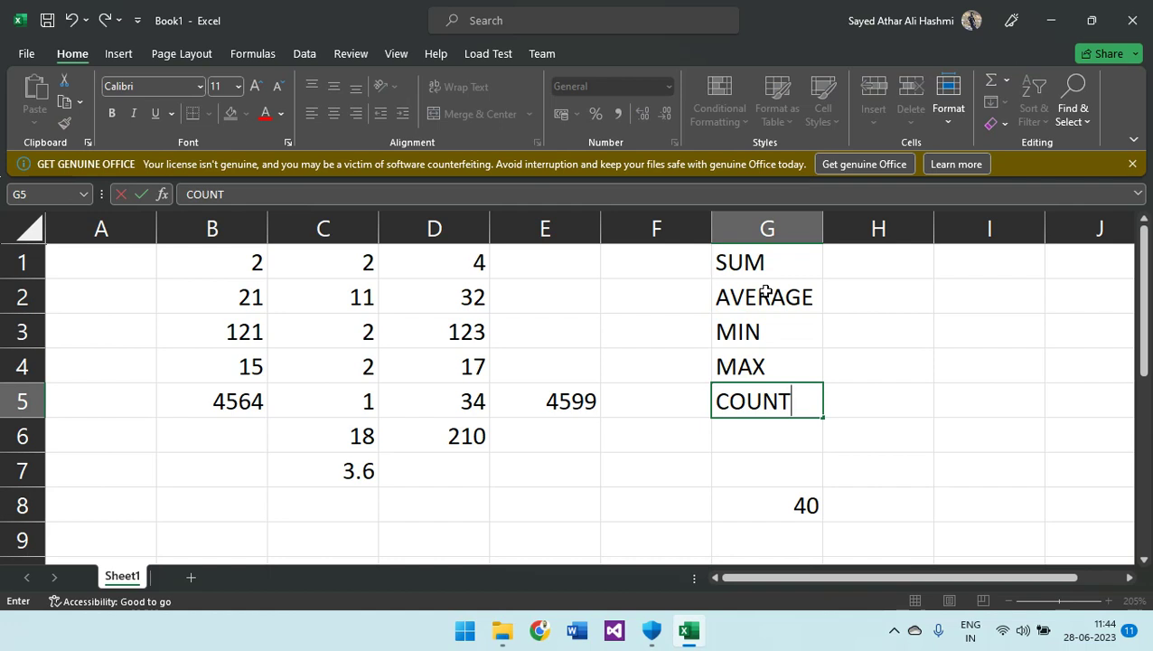
left_click_drag(761, 334, 763, 364)
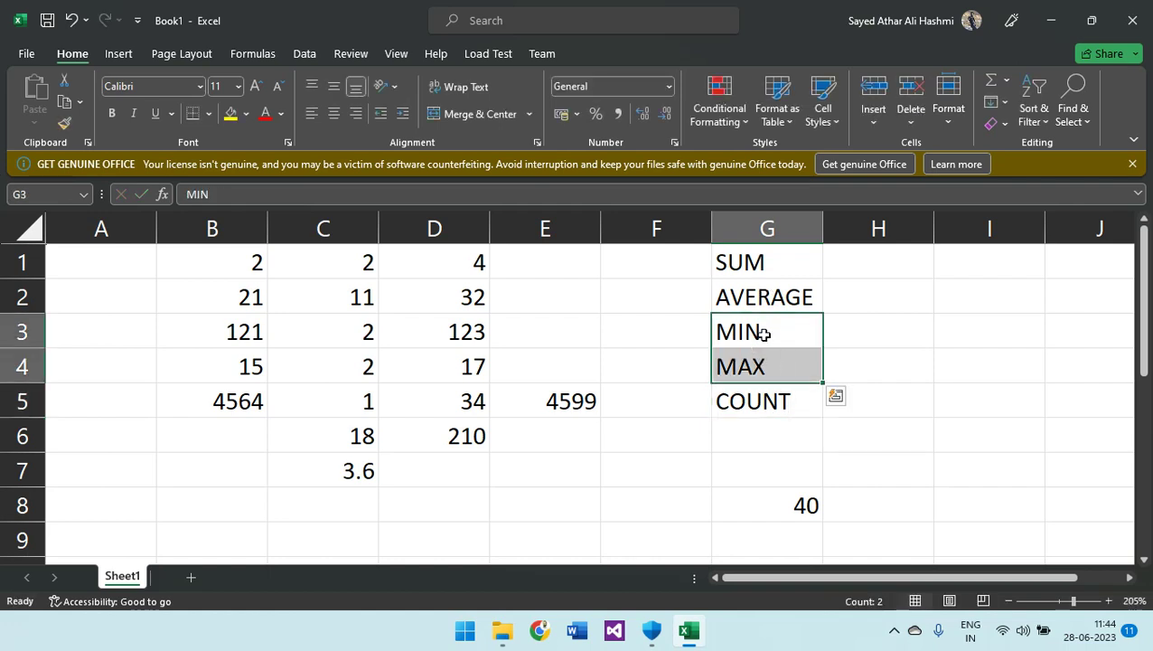
left_click(757, 335)
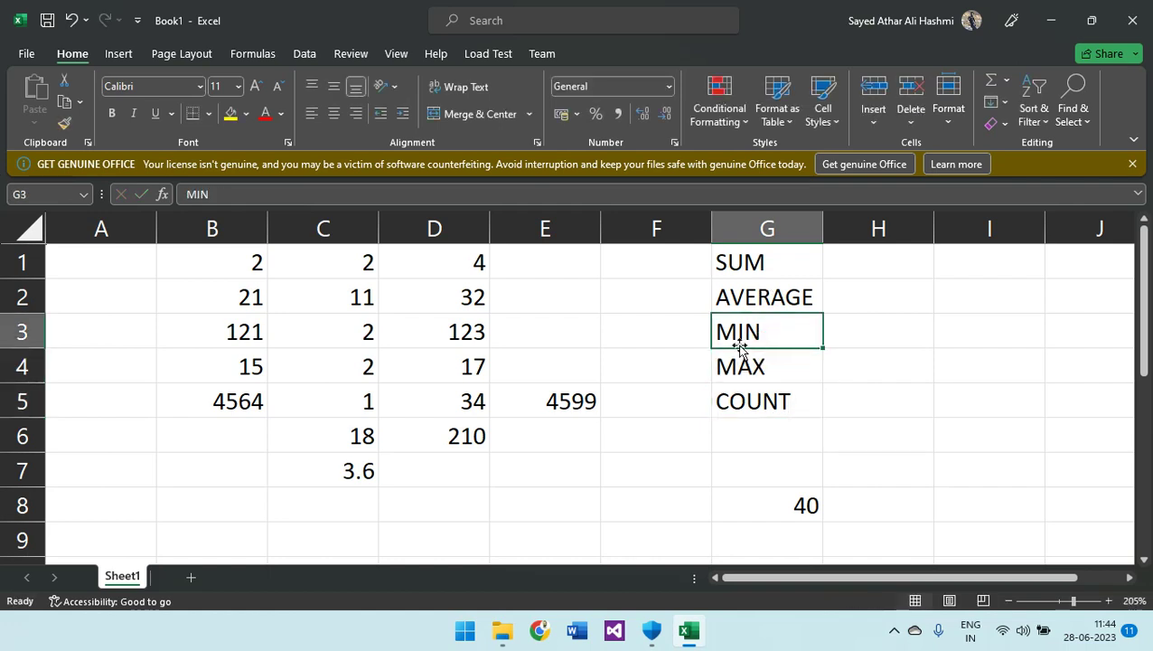
left_click(737, 366)
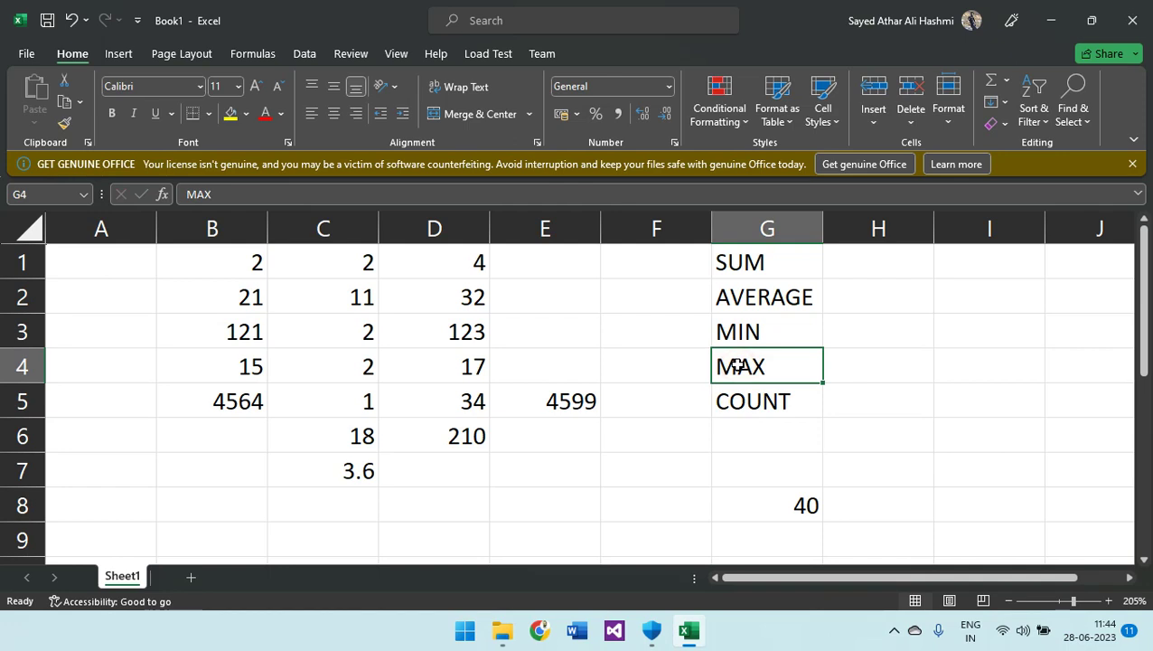
- Enter a maximum formula =MAX(B1:B5) in B7
left_click(234, 465)
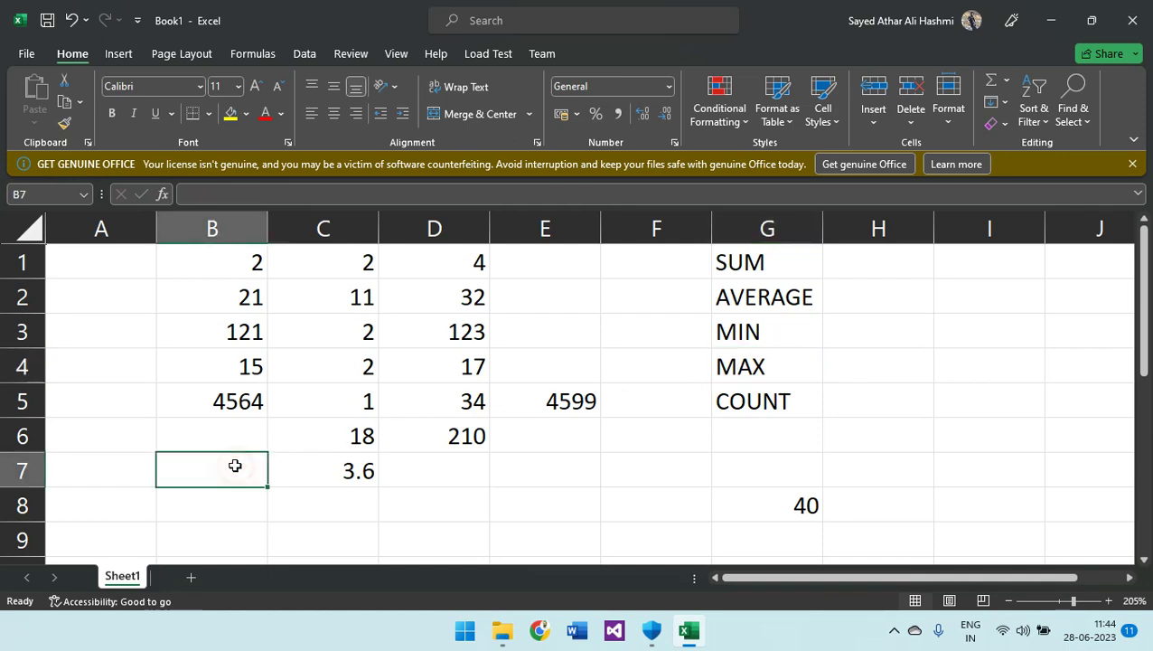
type("=MAX")
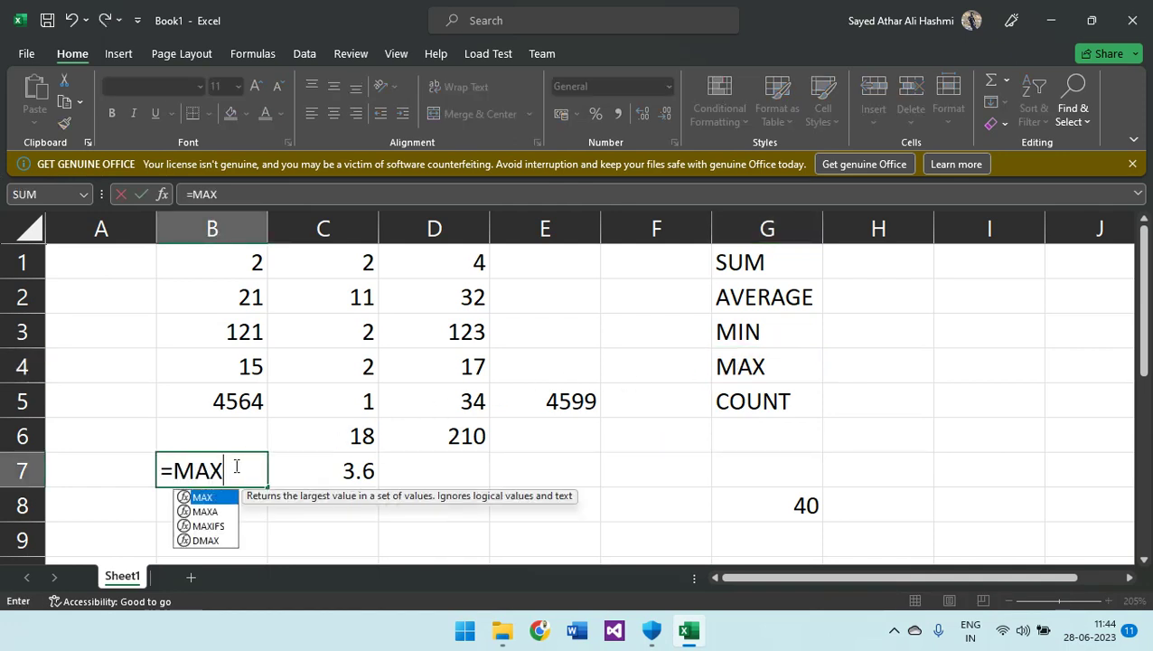
type("()")
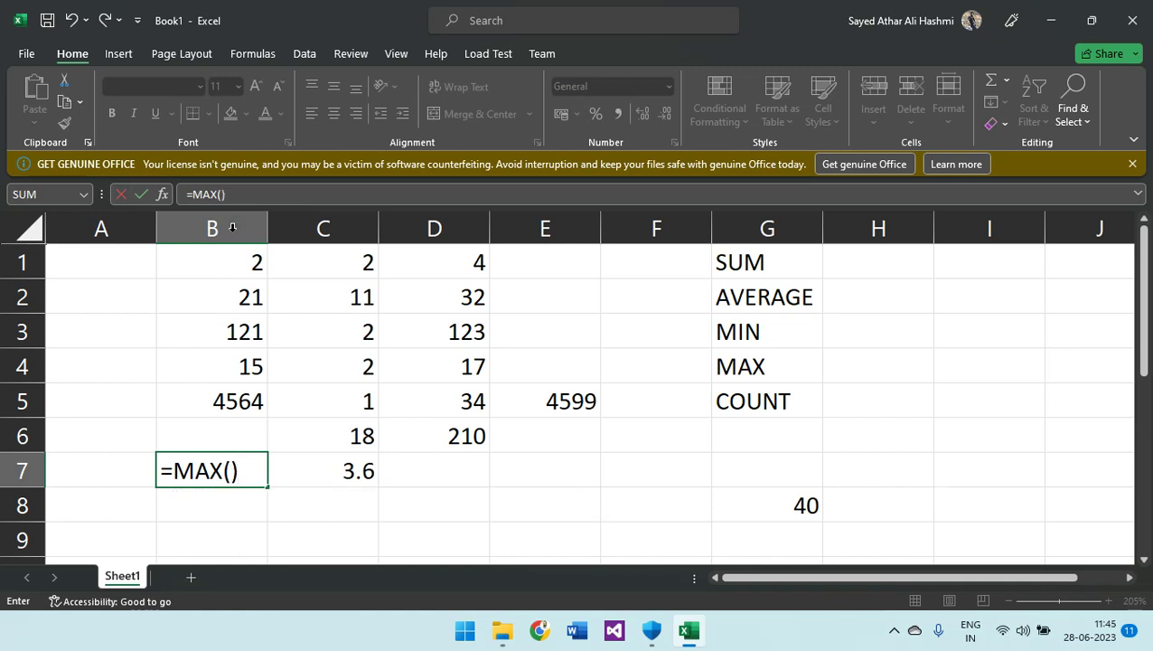
left_click(208, 271)
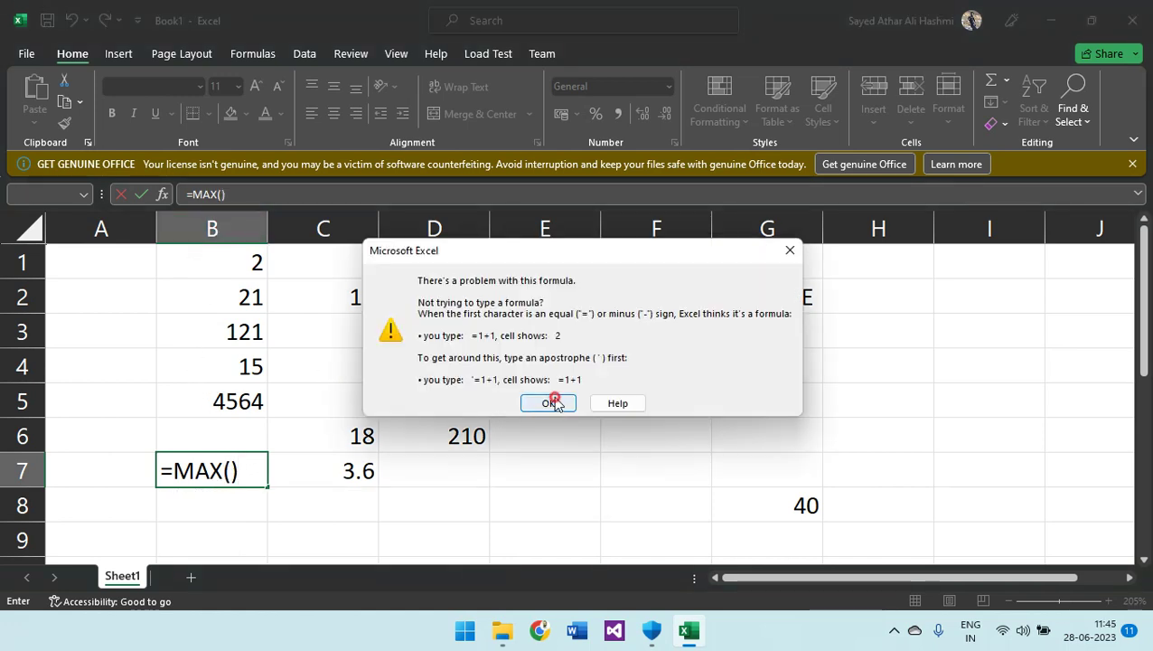
key("Return")
left_click_drag(224, 262, 226, 398)
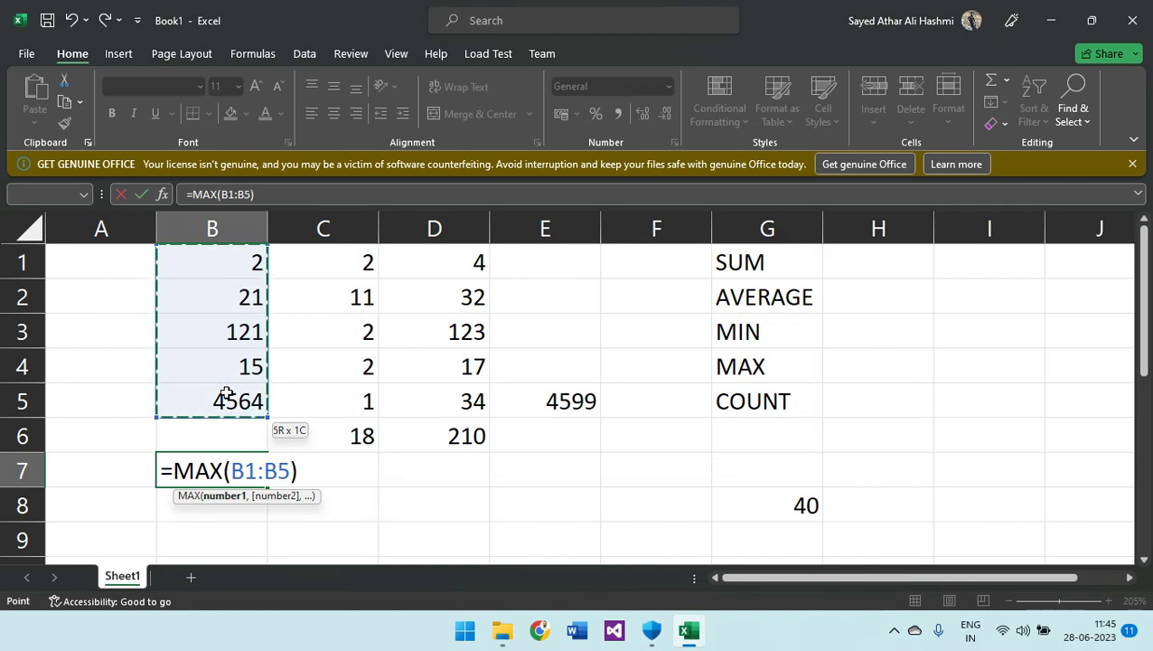
key("Return")
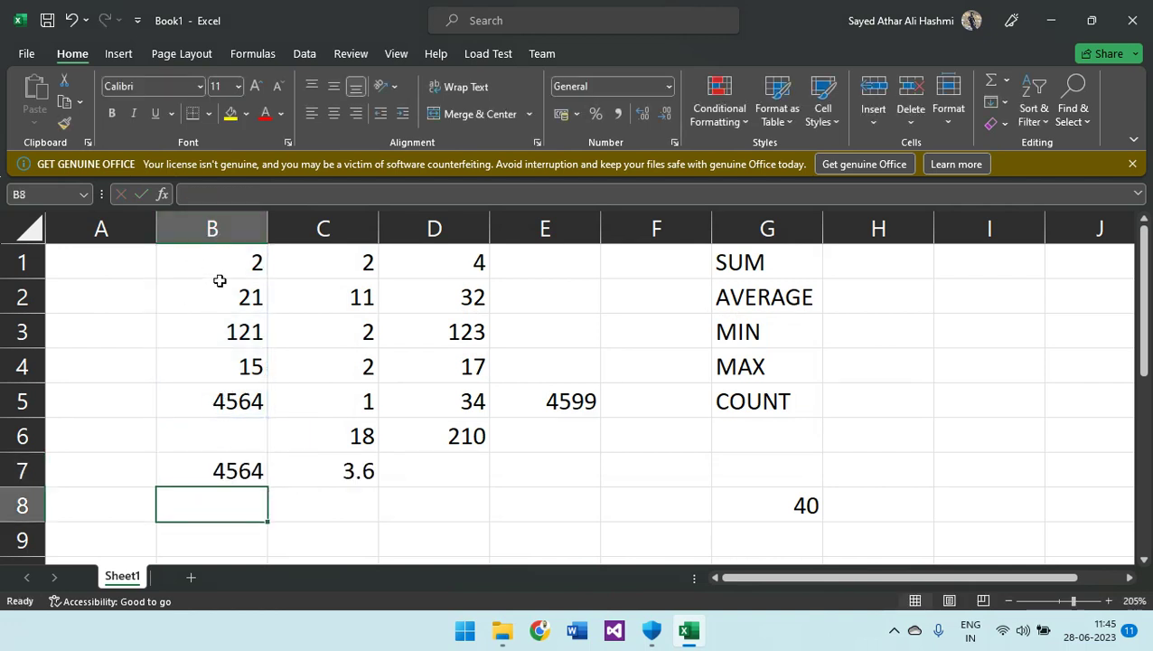
- Copy the formula down to B8 and make it =MIN(B1:B6)
left_click(227, 476)
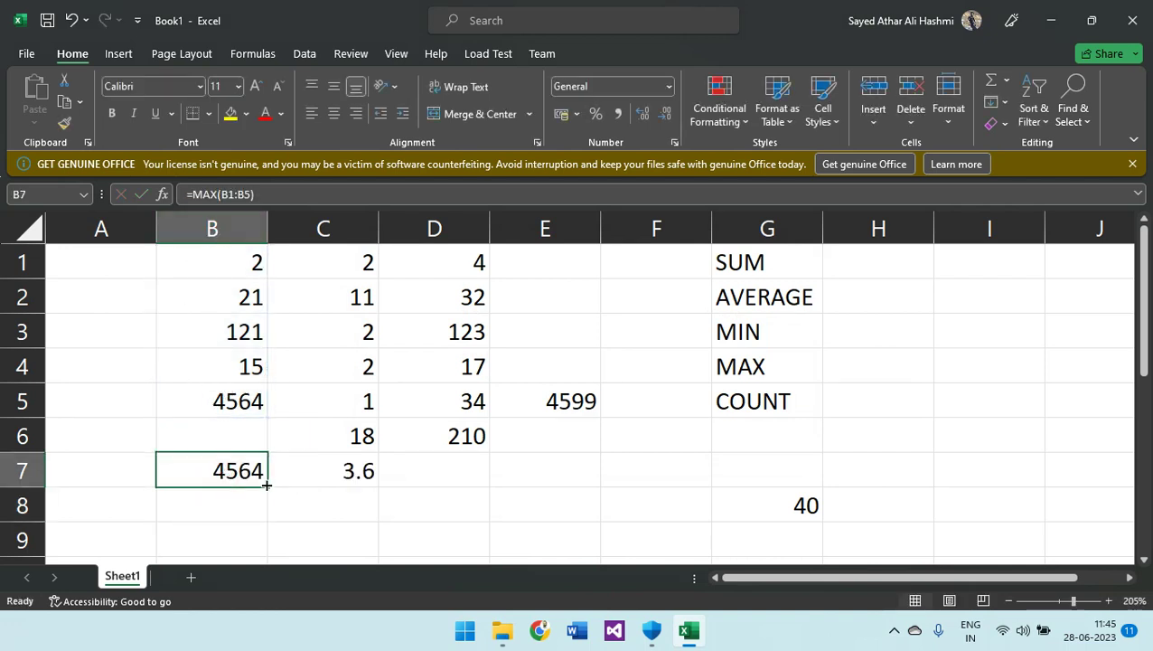
left_click_drag(266, 485, 266, 513)
double_click(201, 504)
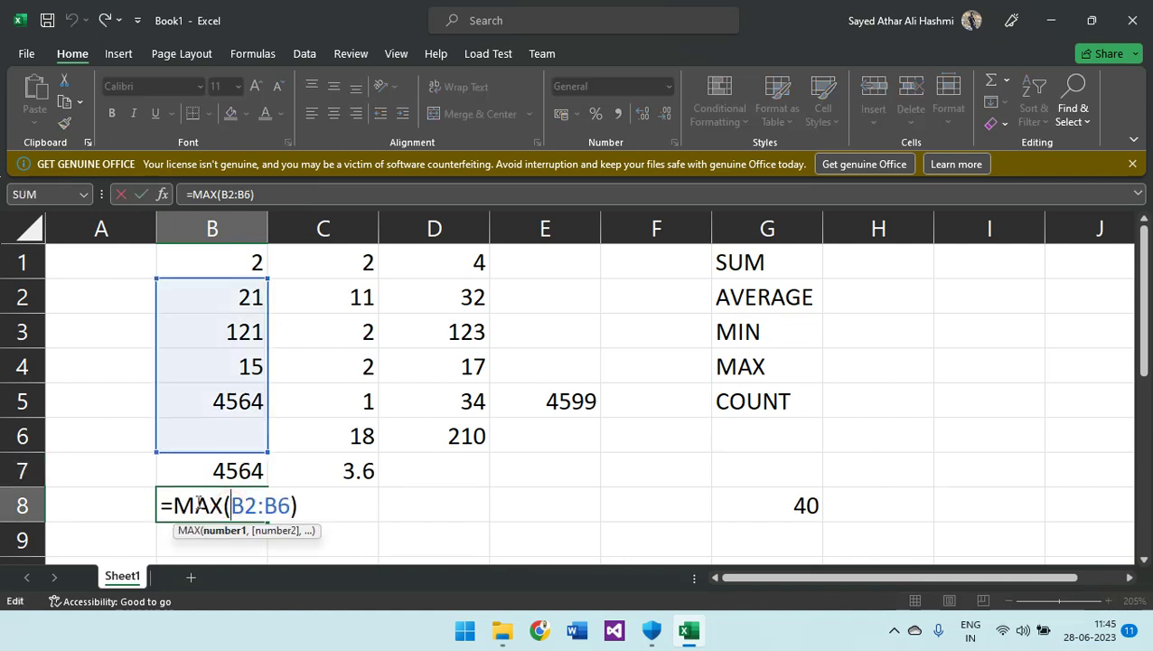
double_click(198, 504)
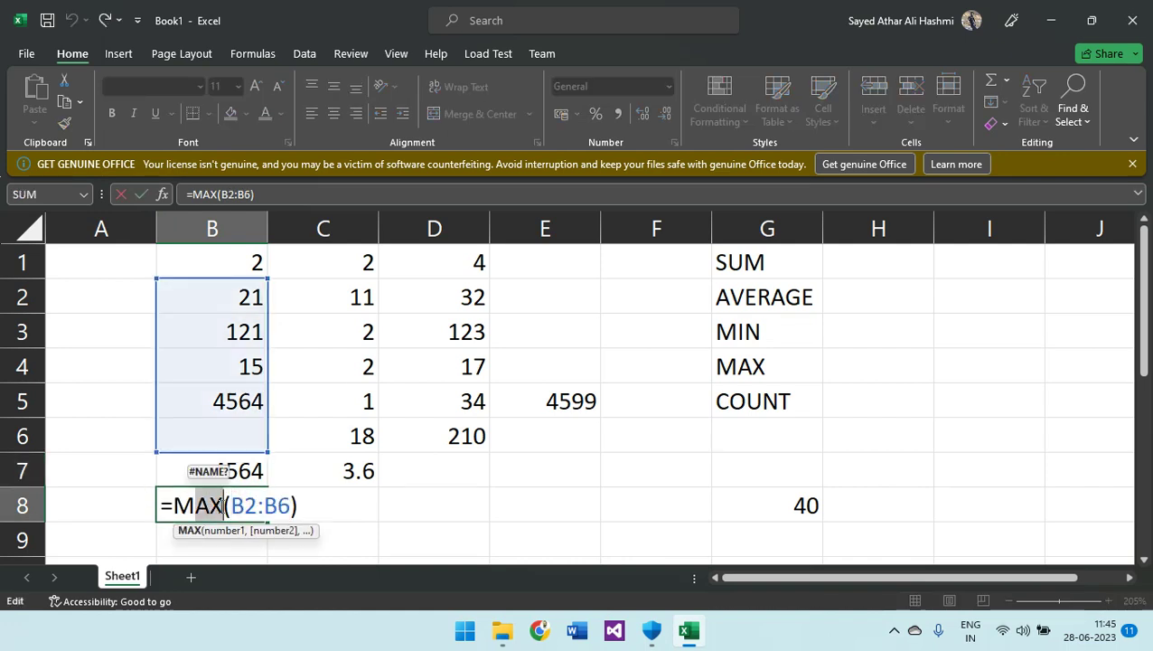
type("MIN")
key("Return")
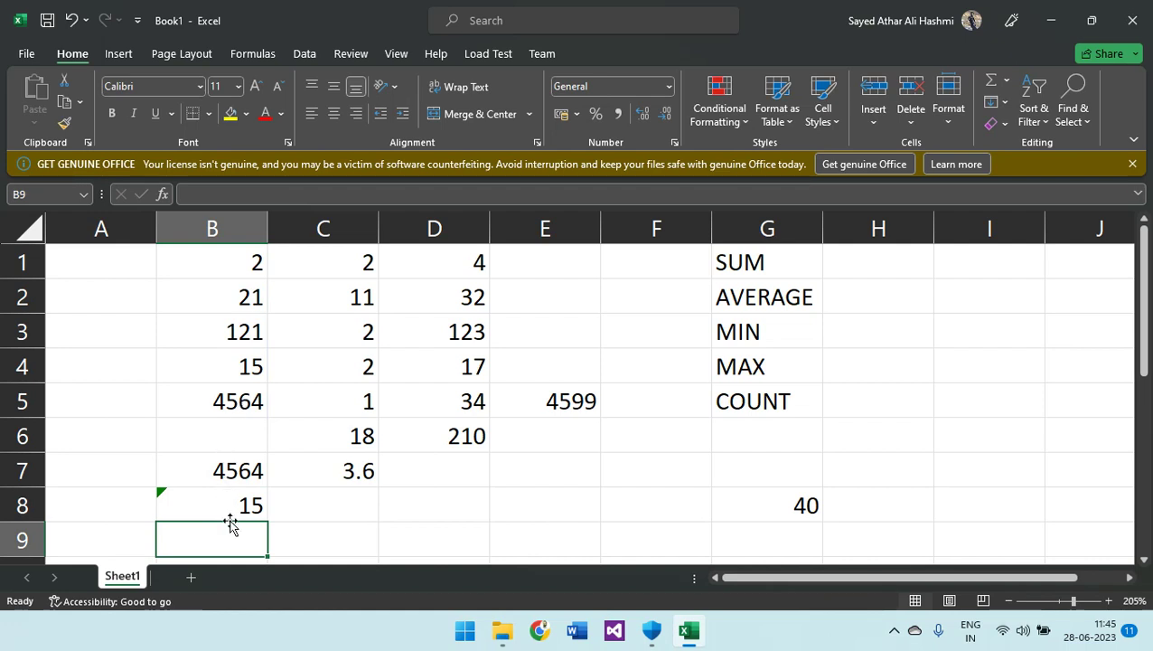
left_click(235, 504)
double_click(225, 505)
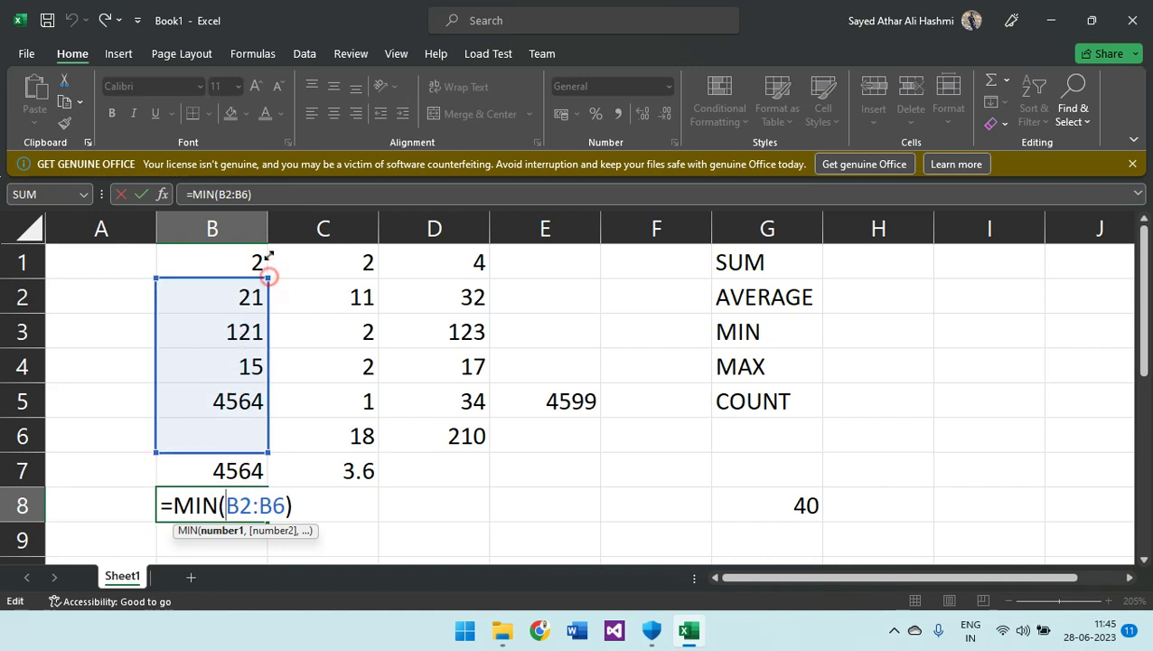
left_click_drag(269, 276, 269, 243)
key("Return")
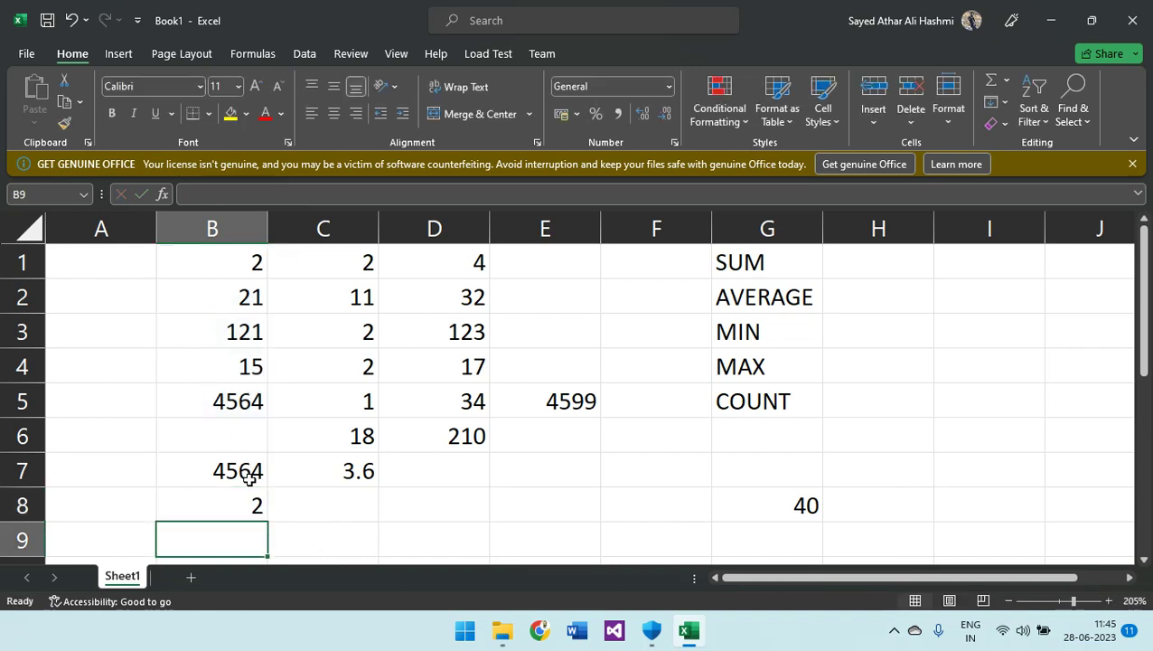
- Type MAX VALUE and MIN VALUE into A7 and A8, and autofit column A's width
left_click(129, 470)
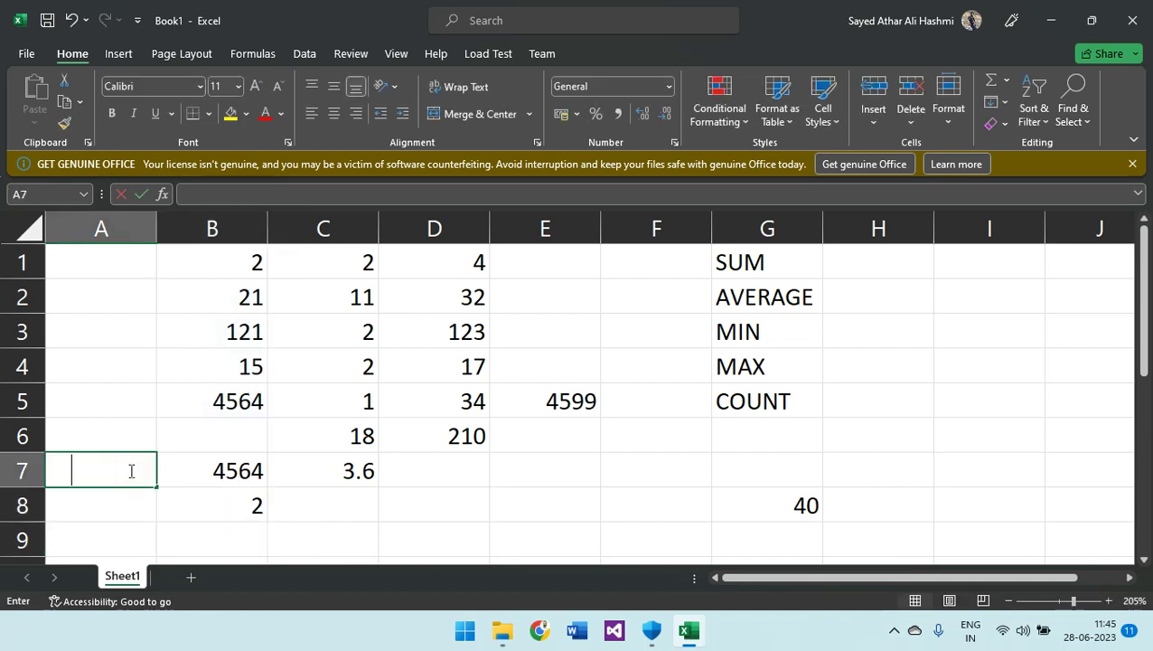
type("MAX VAL")
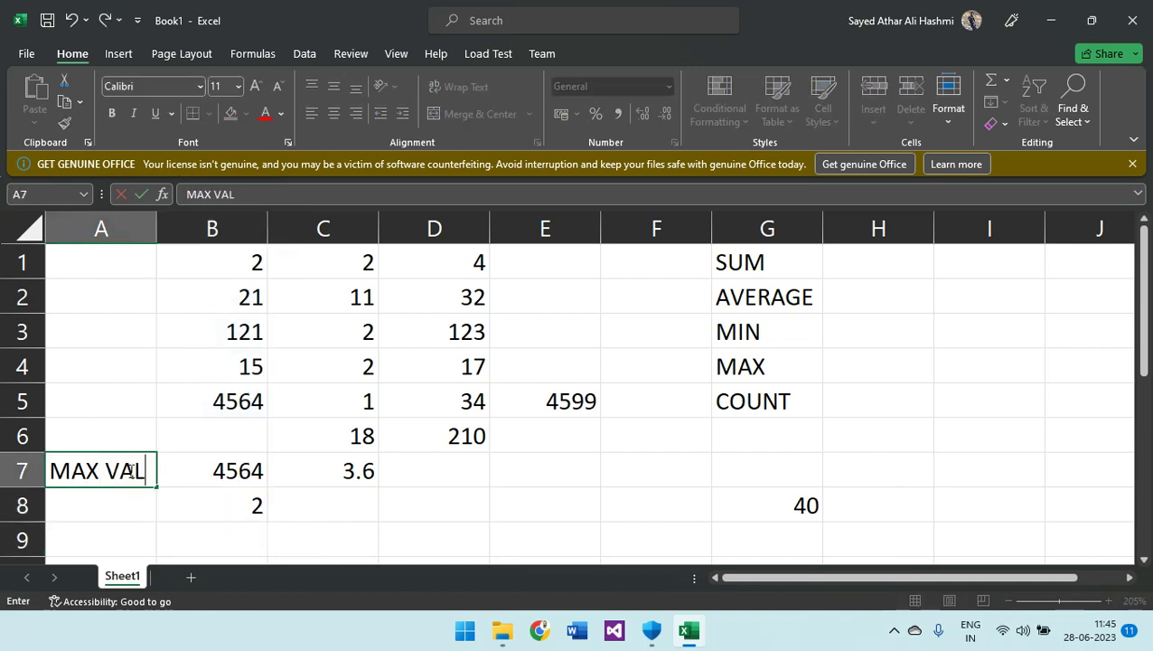
type("UE")
key("Return")
type("MIN")
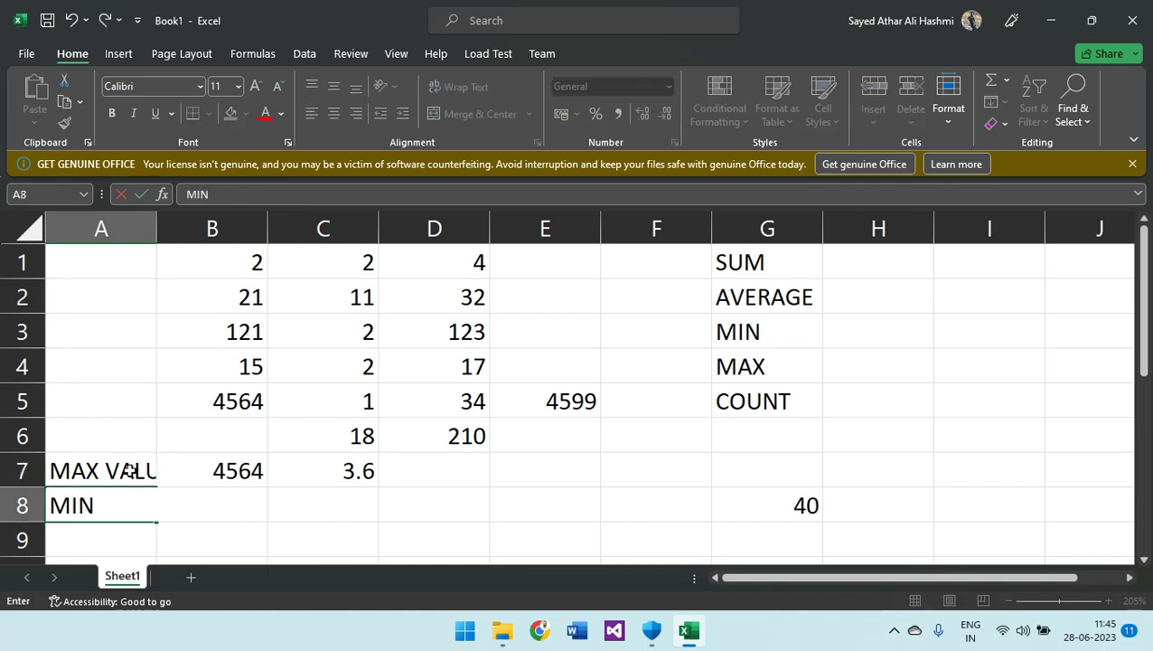
type(" VALUE")
key("Return")
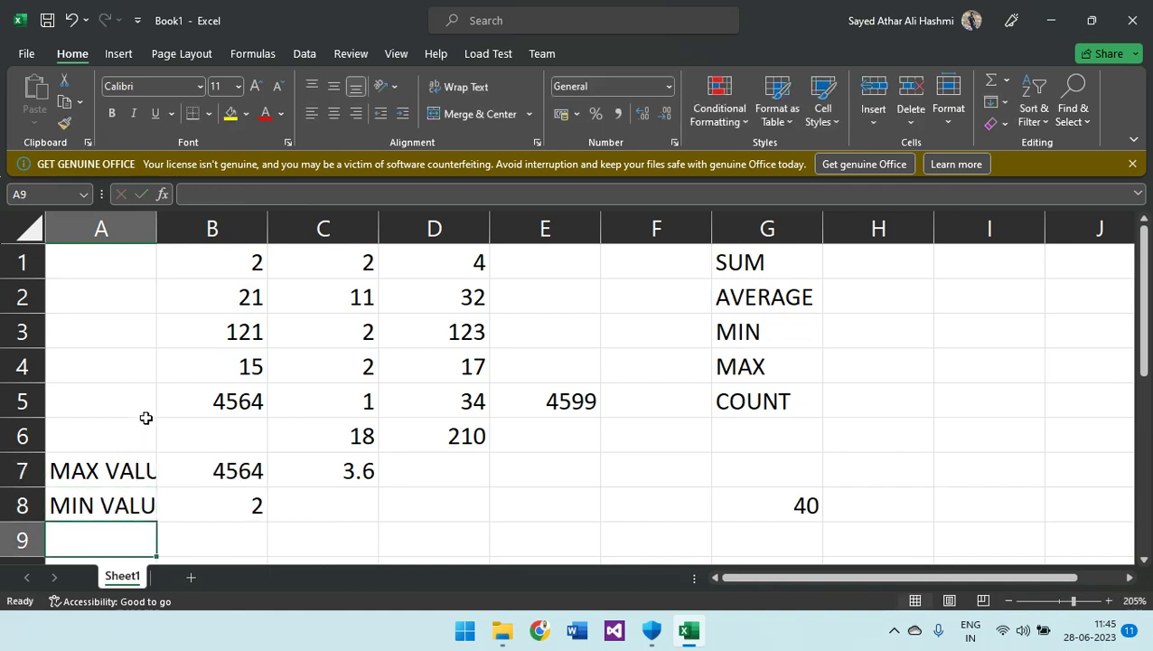
double_click(156, 227)
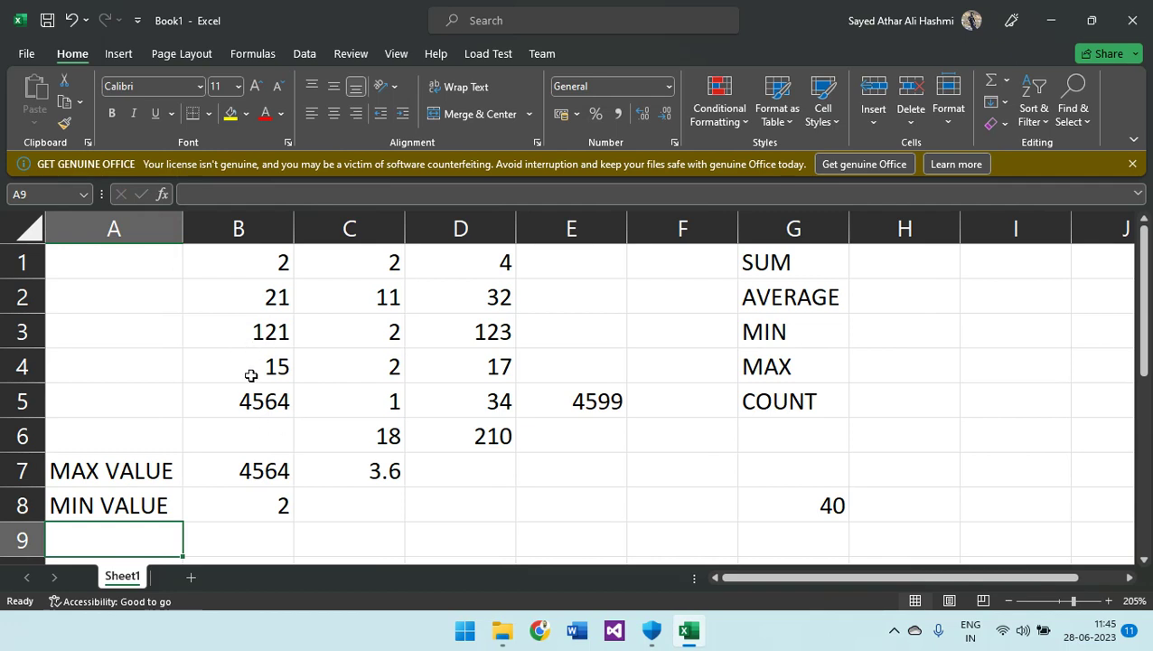
left_click_drag(240, 265, 251, 403)
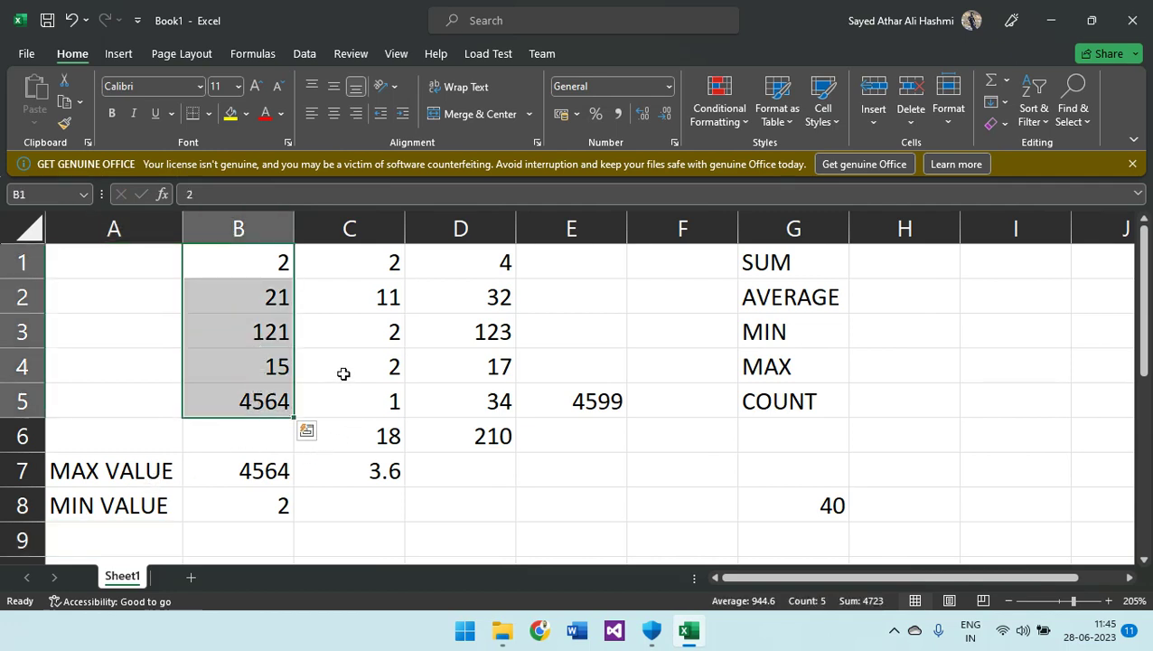
- Enter =COUNT(B1:D5) in D9, counting 15 numeric cells
left_click(829, 408)
scroll(460, 487, "down", 1)
left_click(459, 437)
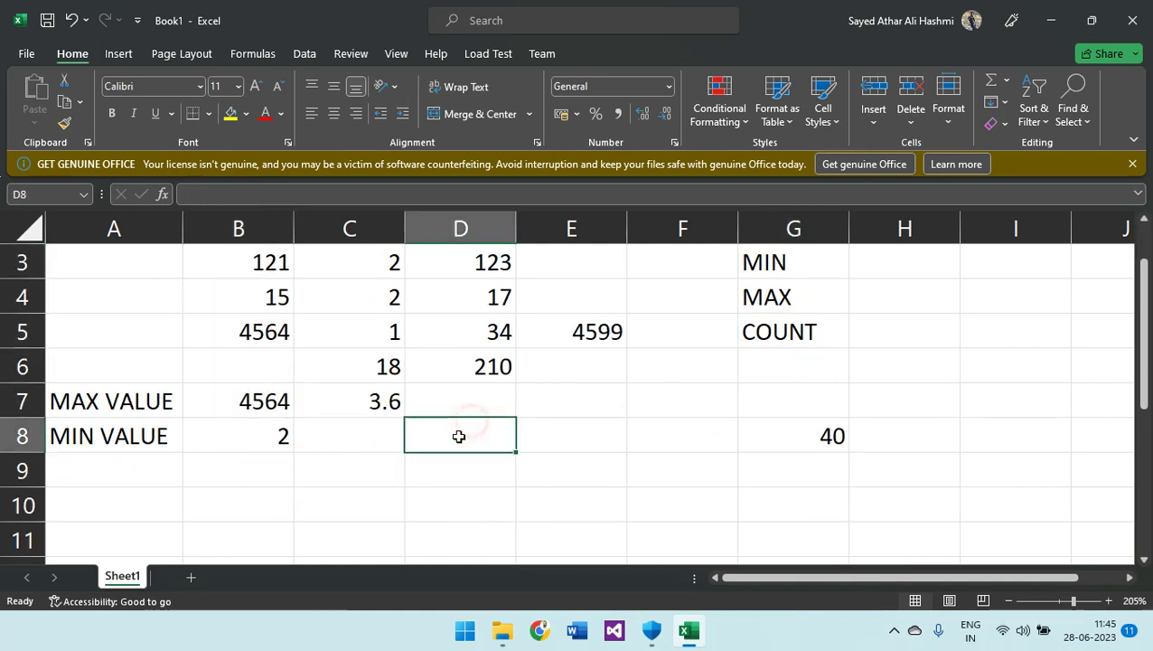
left_click(449, 466)
type("COUNT")
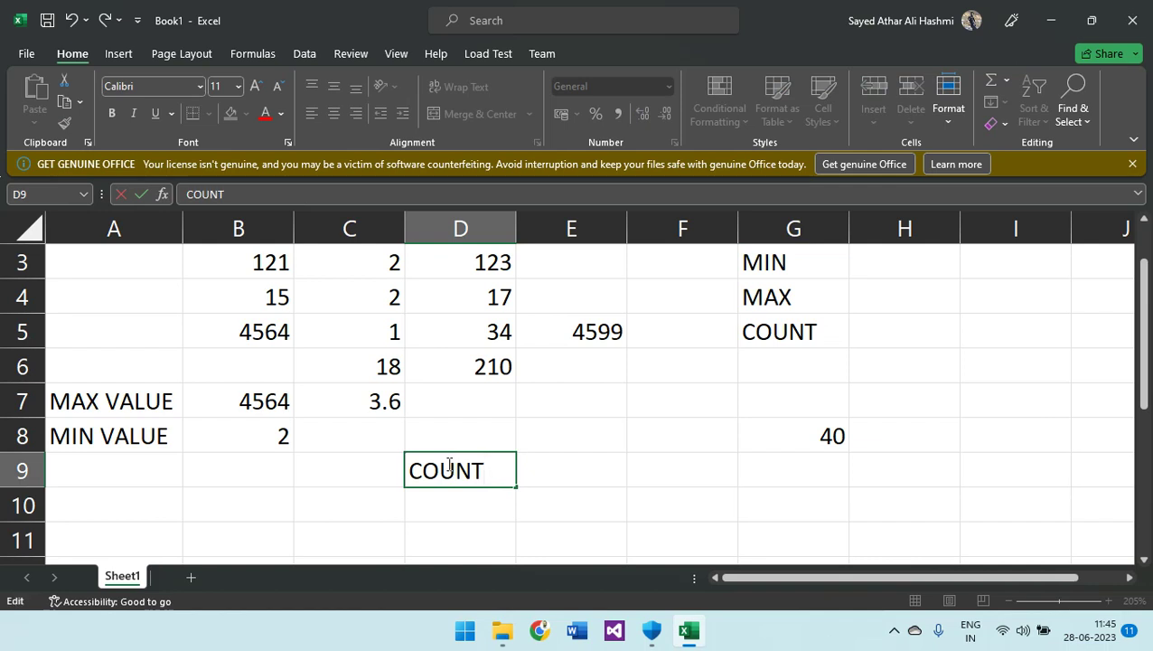
type("=")
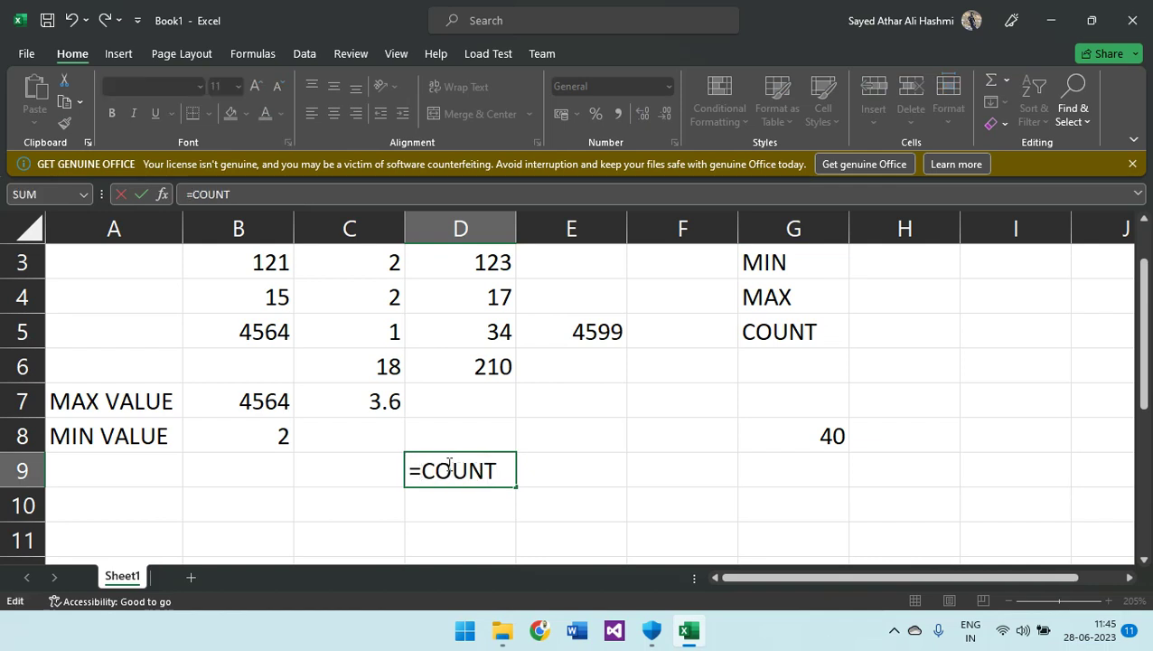
type("()")
scroll(431, 437, "up", 1)
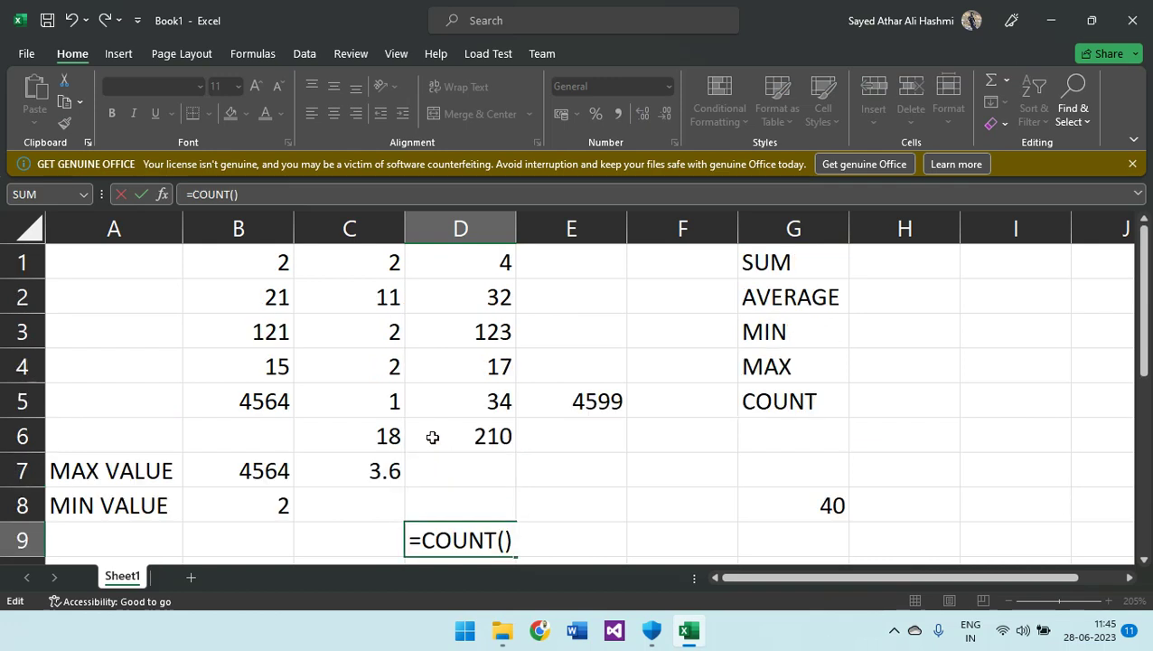
key("Return")
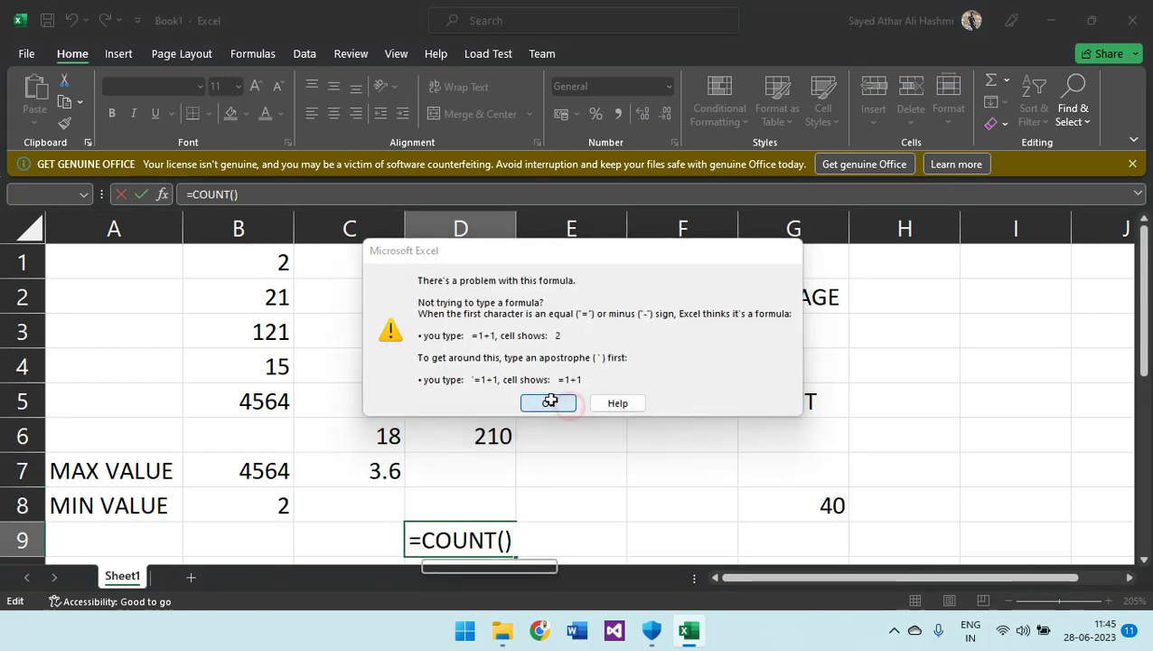
left_click(548, 403)
left_click_drag(270, 268, 464, 396)
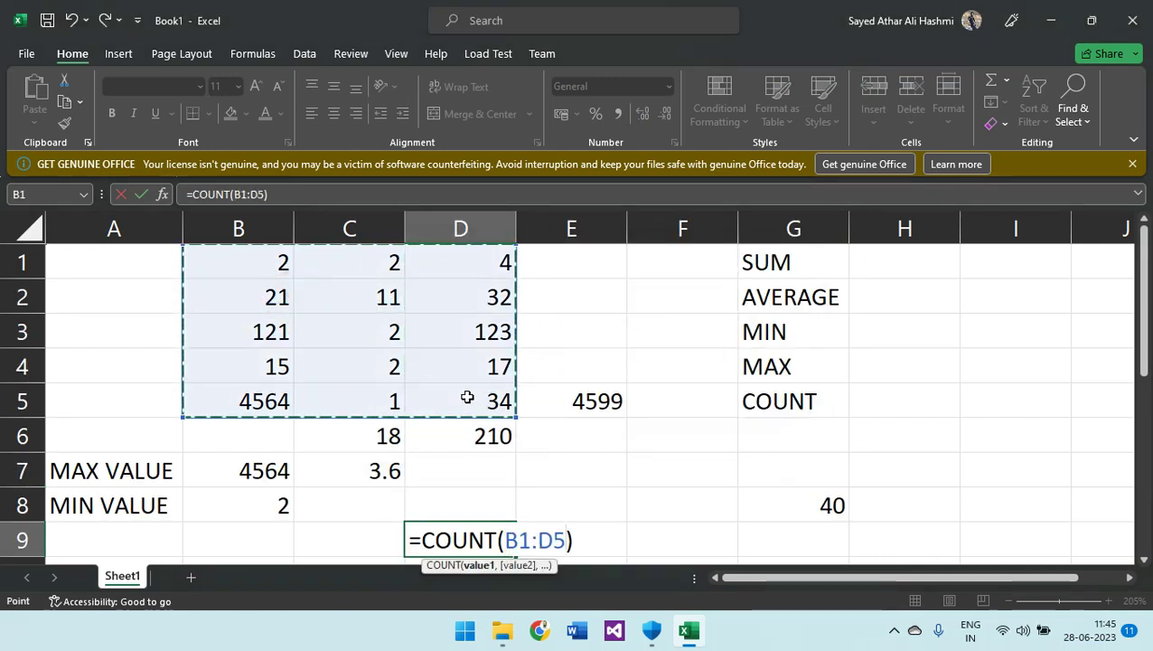
key("Return")
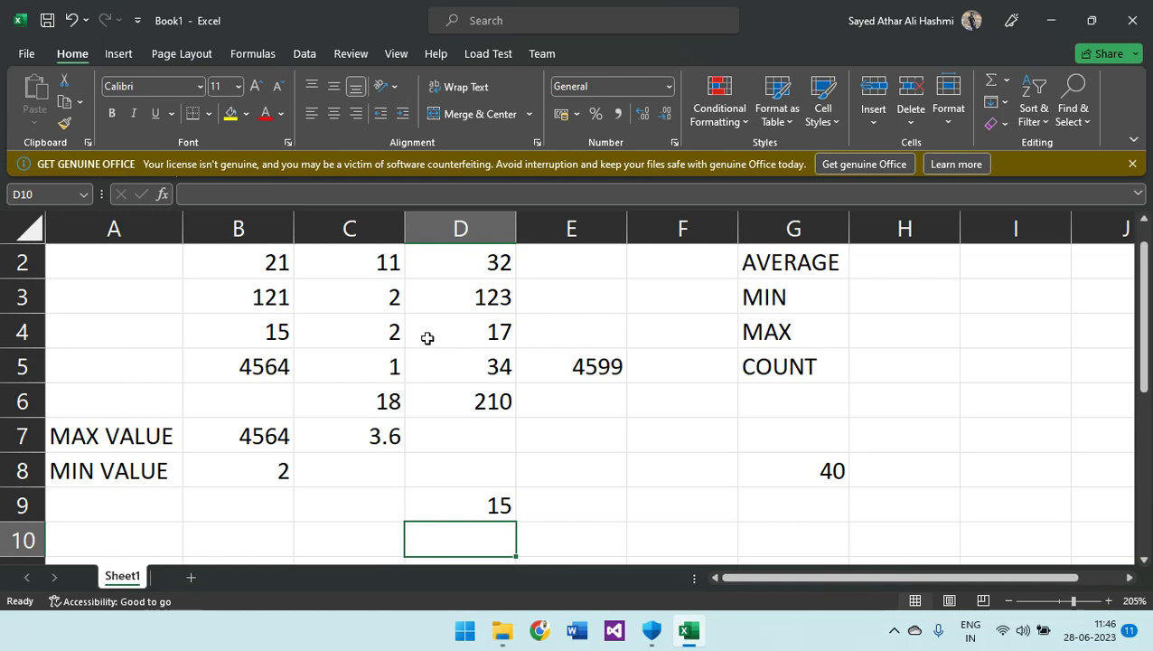
- Move among cells B4 to C5 and dismiss the incoming mail notifications
left_click(252, 364)
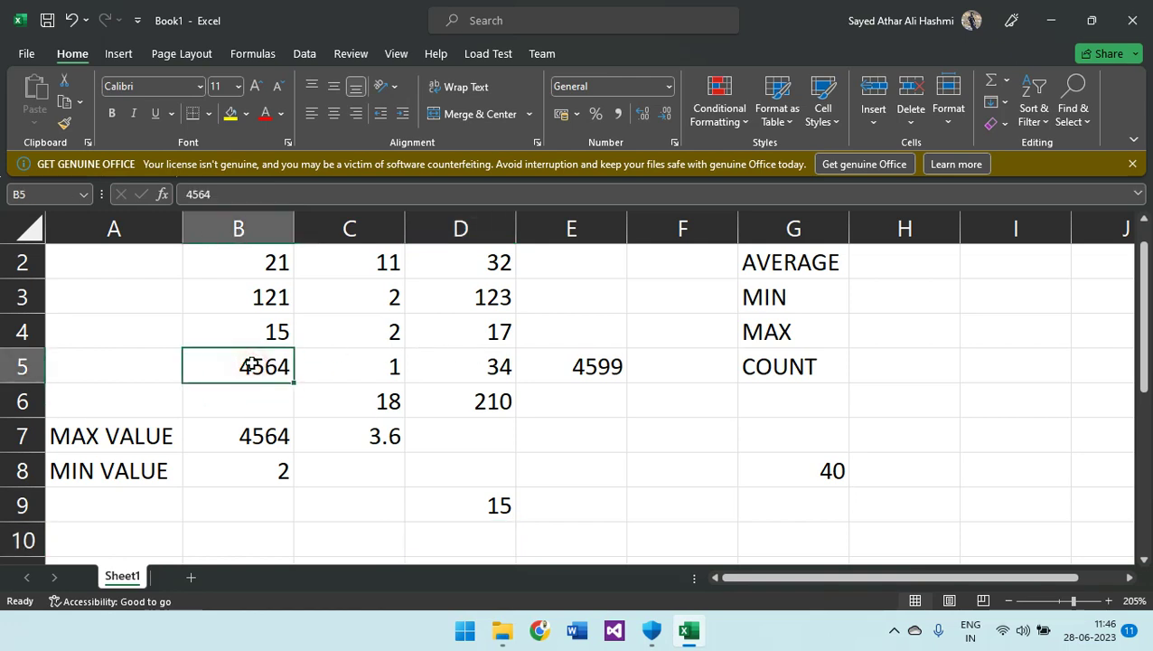
key("Right")
key("Up")
key("Left")
key("Down")
key("Right")
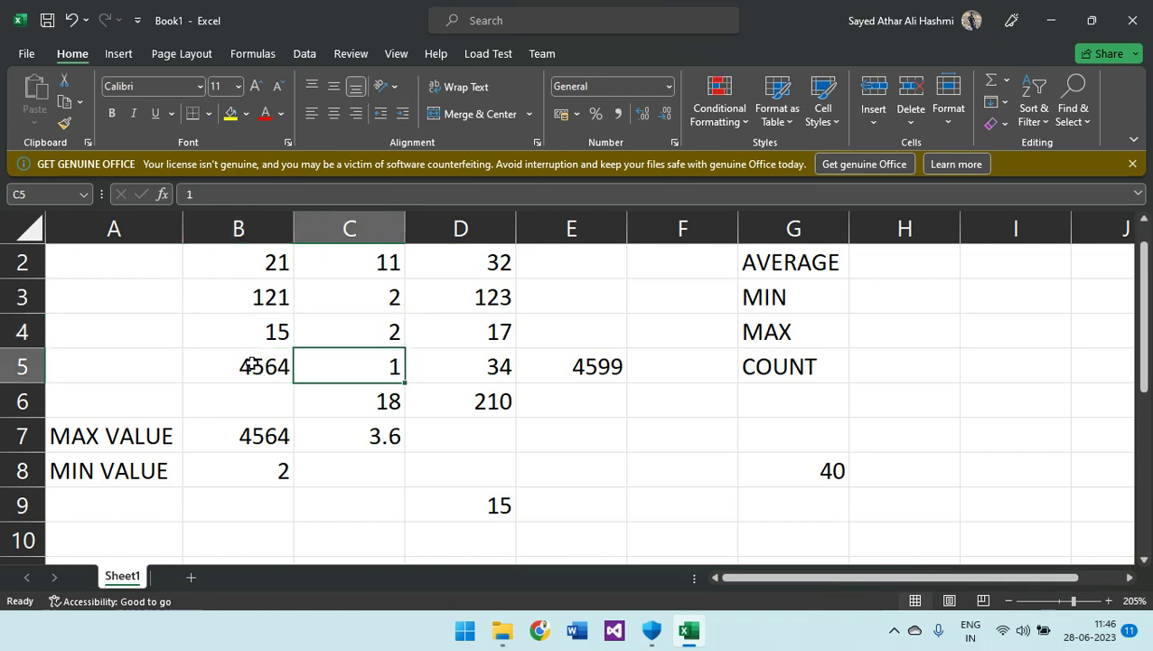
key("Left")
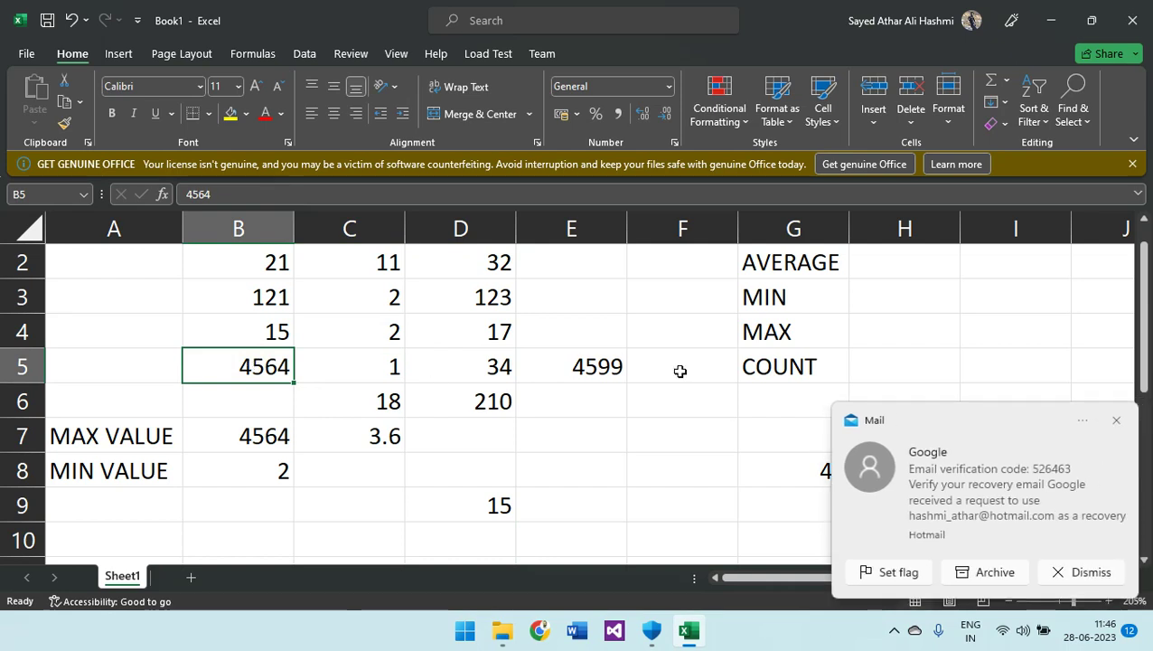
left_click(1127, 420)
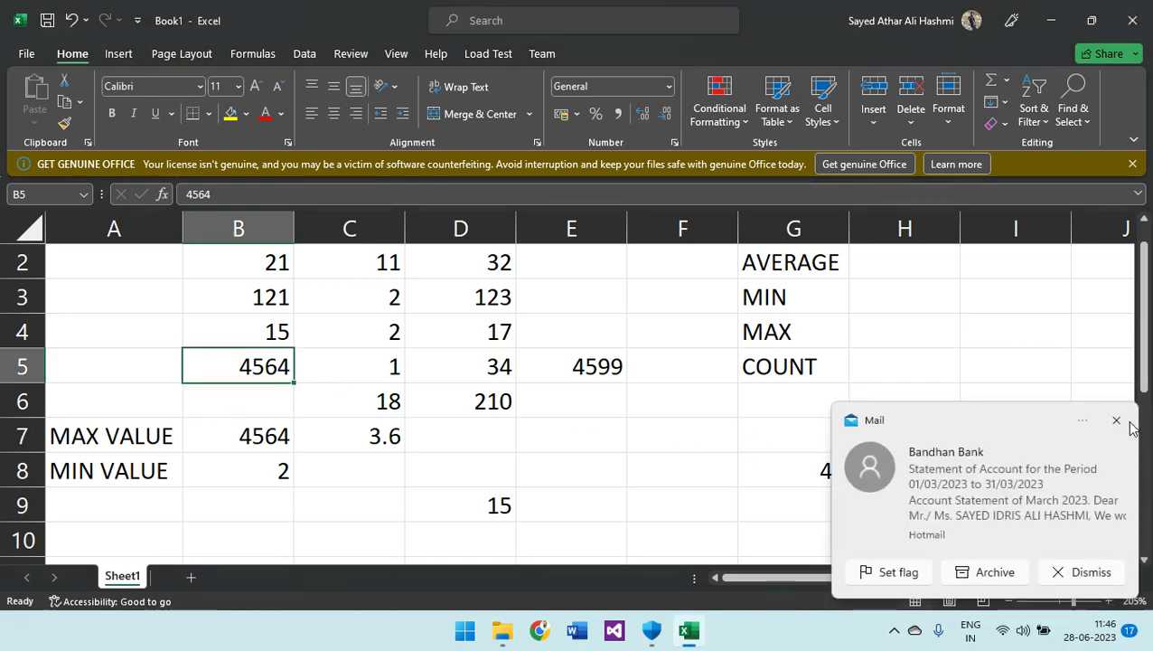
left_click(1118, 421)
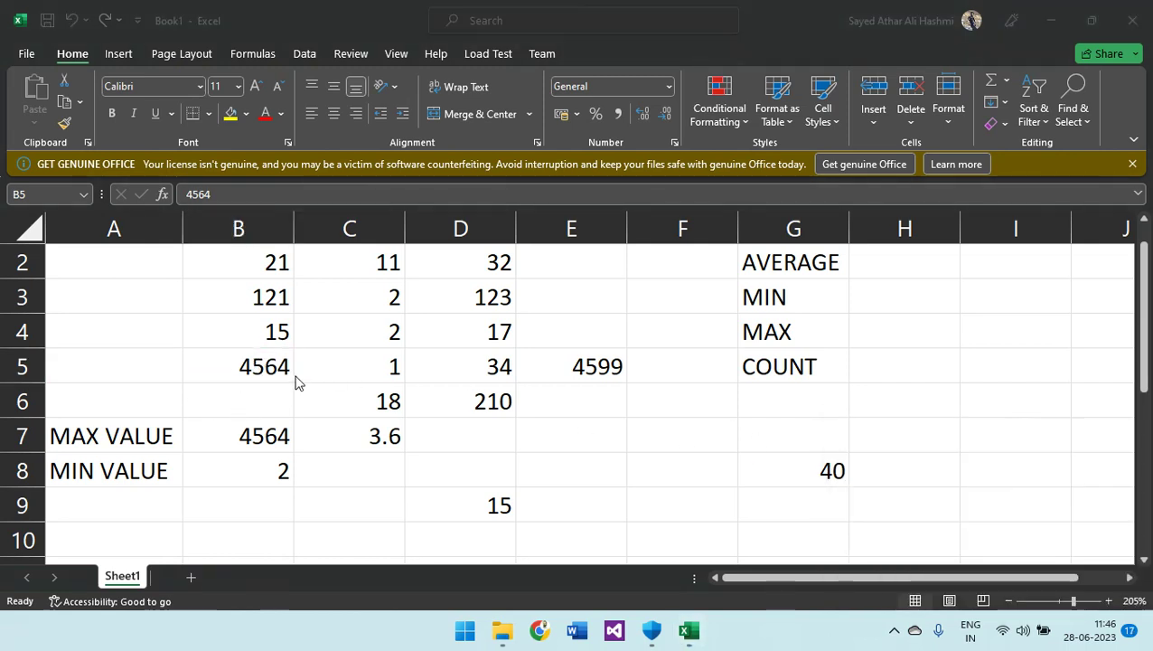
- Overwrite the 15 in B4 with the text SDF and commit it
left_click(252, 326)
double_click(252, 326)
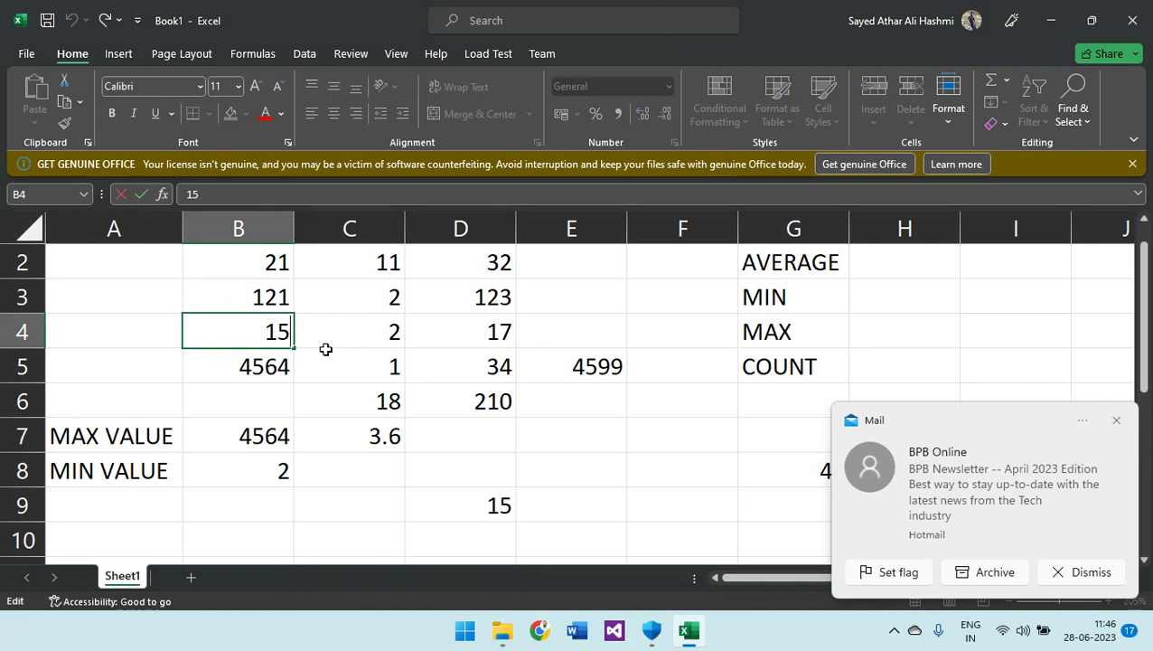
left_click_drag(257, 334, 318, 334)
type("SDF")
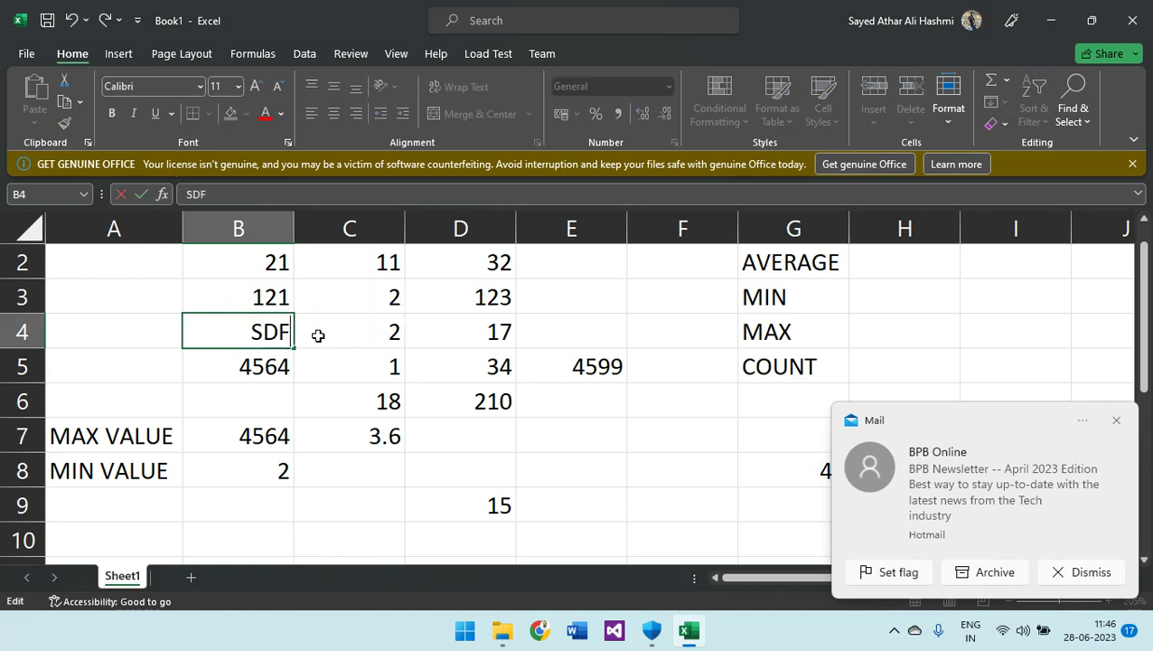
left_click(1117, 419)
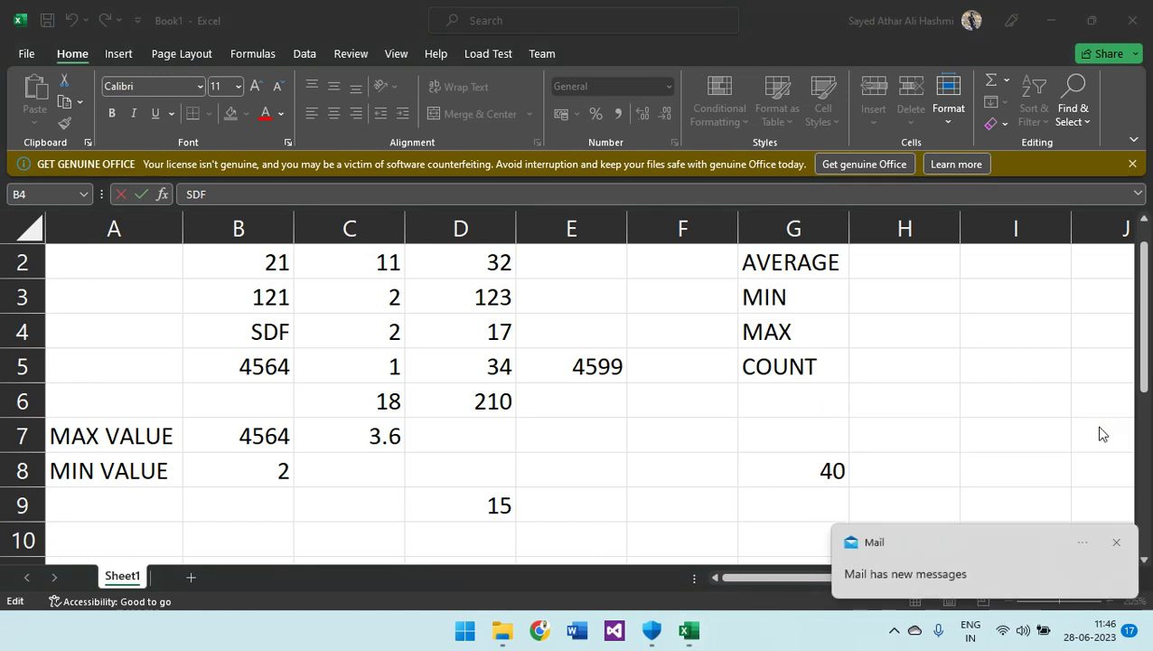
left_click(604, 362)
left_click(604, 361)
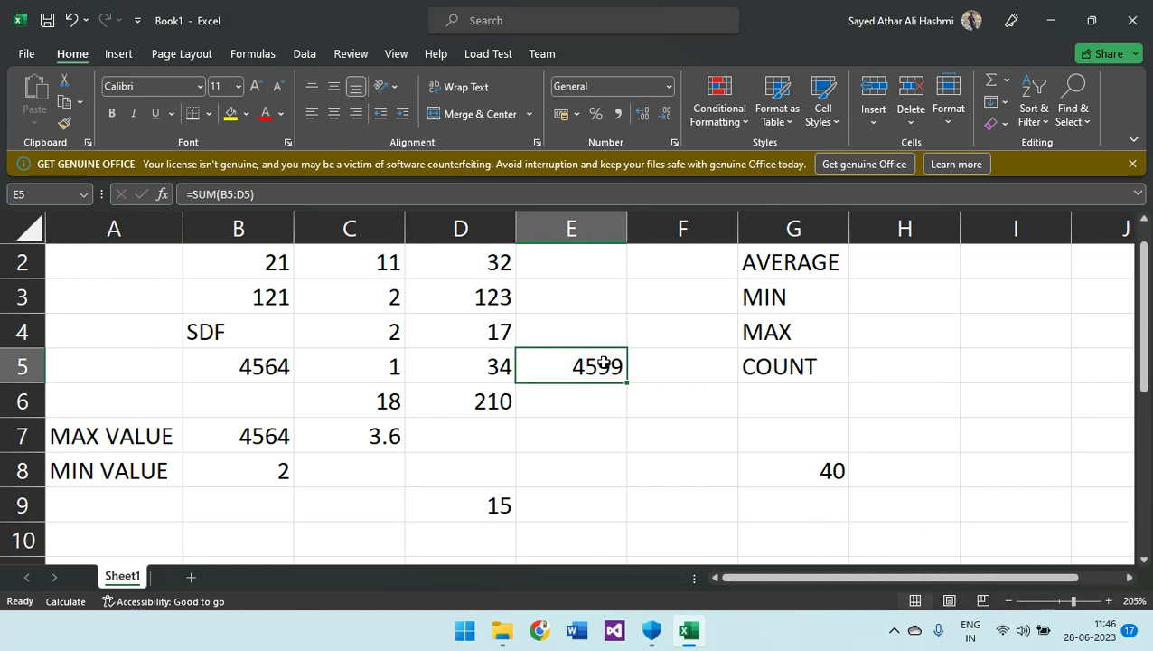
- Edit E5's =SUM(B5:D5) formula, with the cursor just before the closing parenthesis
key("Right")
left_click(604, 362)
key("Left")
left_click(603, 361)
double_click(603, 362)
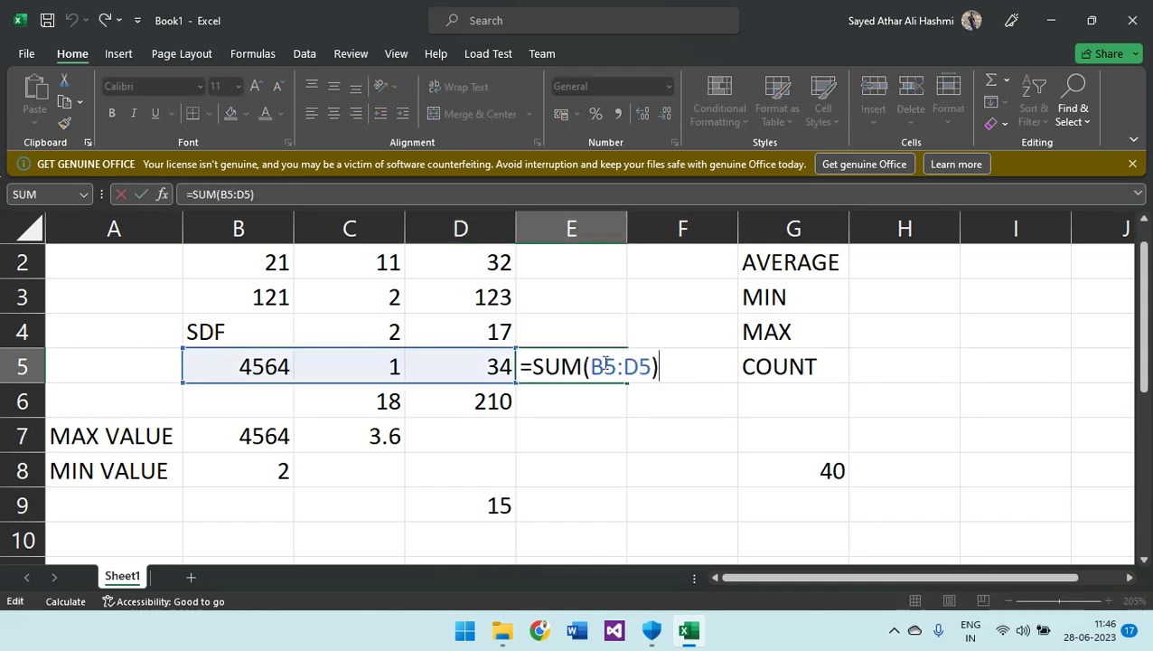
key("Left")
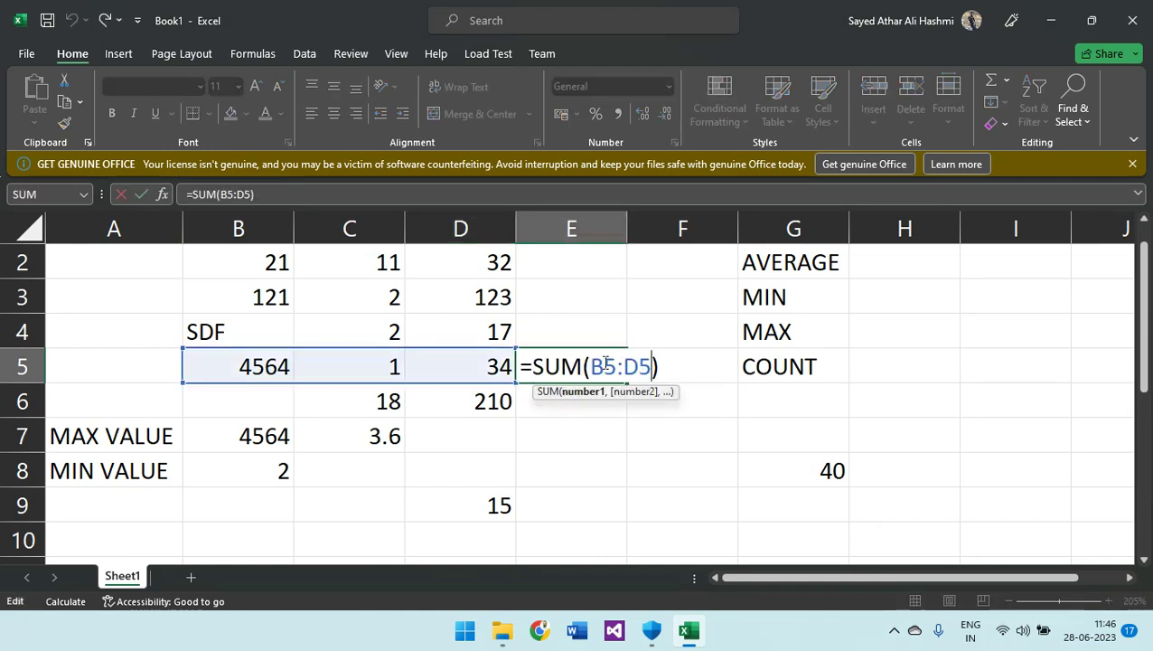